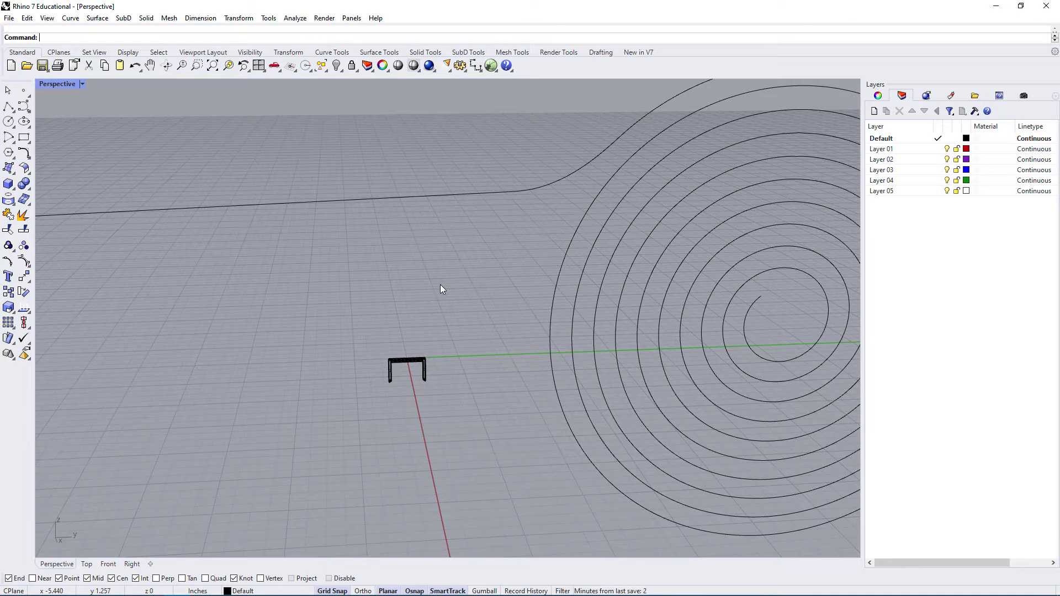
# Examine the spiral path curve and the small staple solid from several angles.
pyautogui.scroll(-4, 441, 285)
pyautogui.moveTo(491, 287); pyautogui.dragTo(545, 323, button='right')
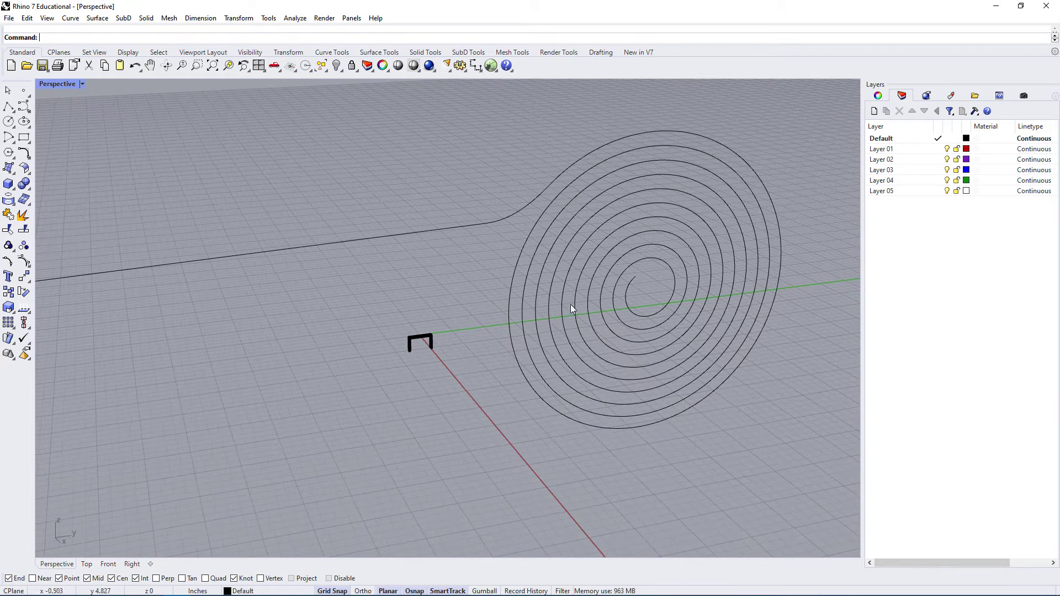
pyautogui.click(549, 184)
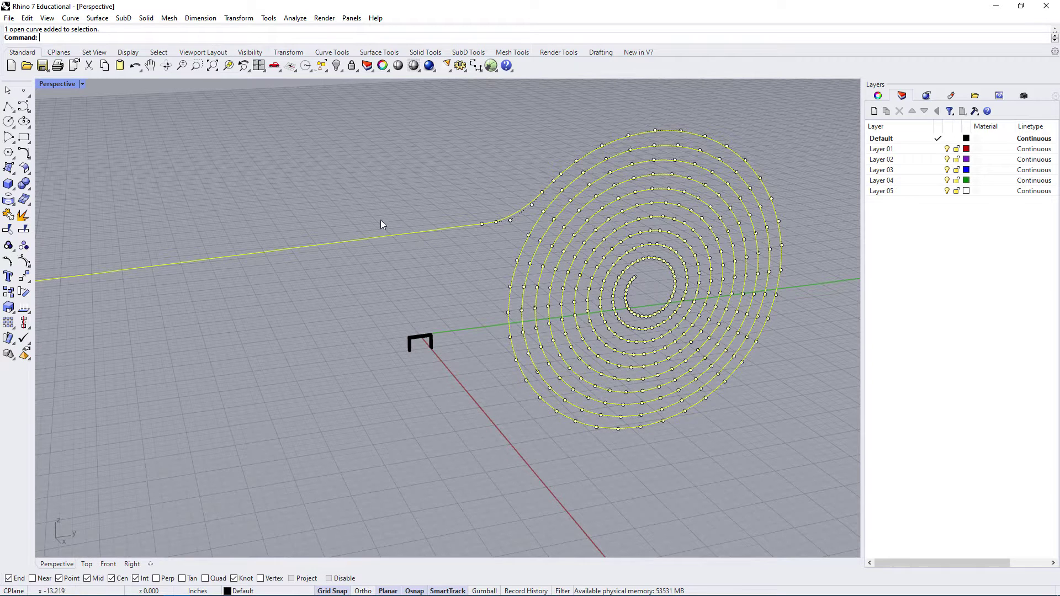
pyautogui.moveTo(386, 315); pyautogui.dragTo(450, 377)
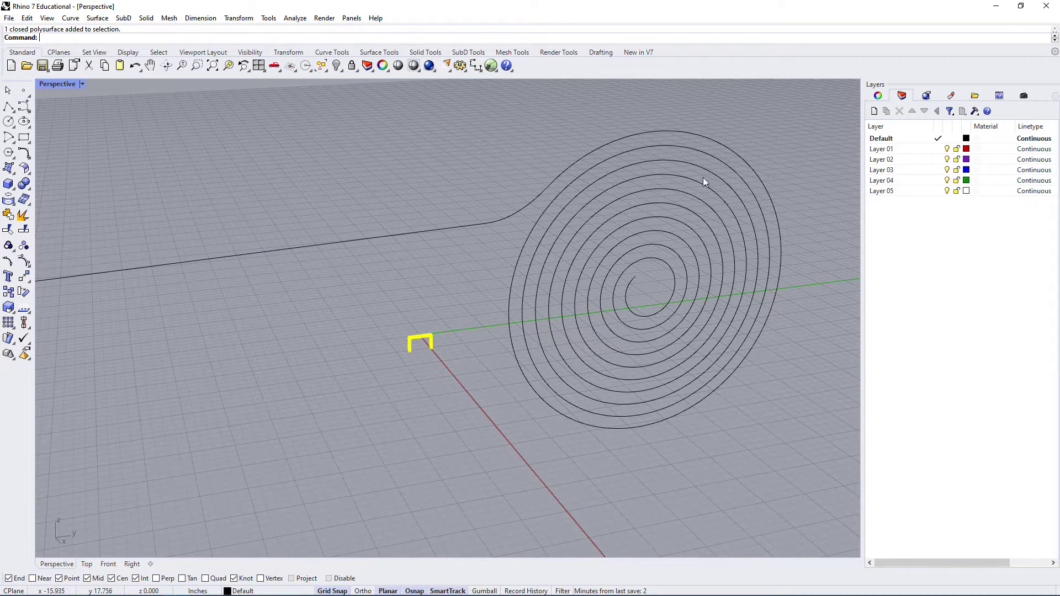
pyautogui.moveTo(709, 221); pyautogui.dragTo(485, 257, button='right')
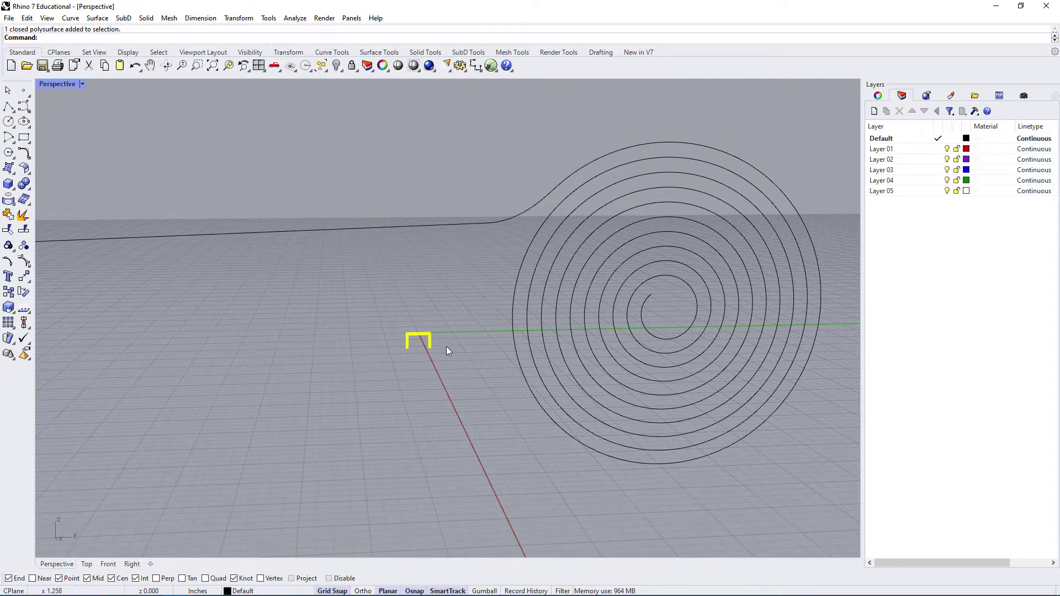
pyautogui.click(647, 311)
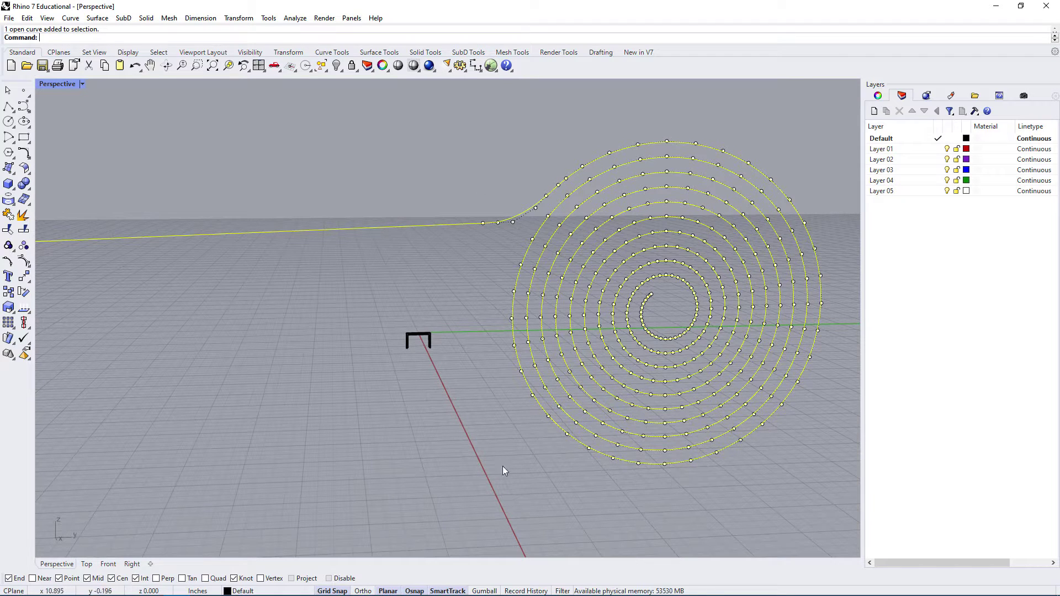
pyautogui.moveTo(420, 281); pyautogui.dragTo(421, 351, button='right')
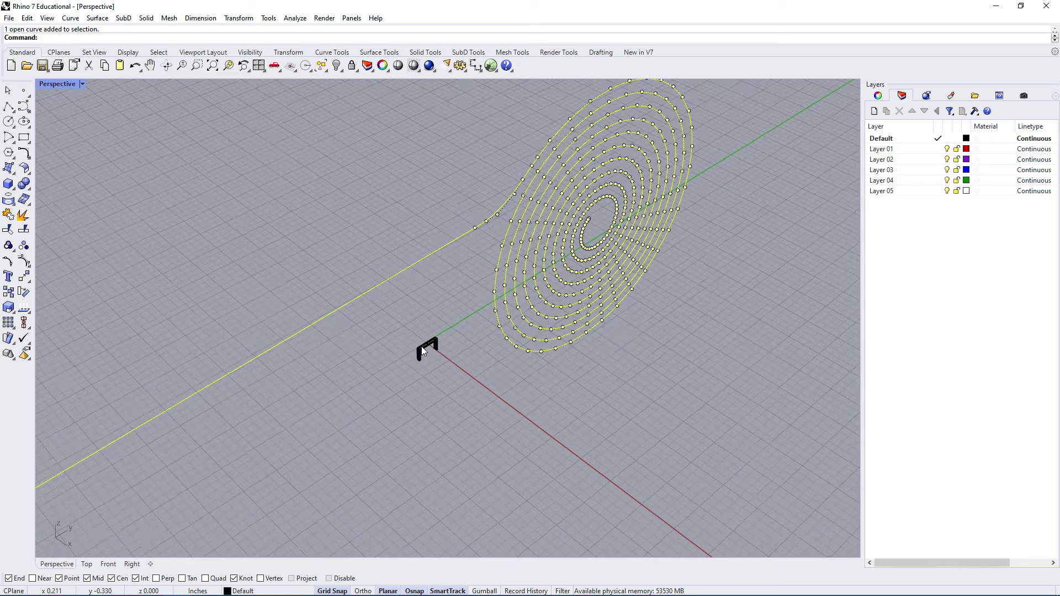
pyautogui.moveTo(389, 274); pyautogui.dragTo(401, 231, button='right')
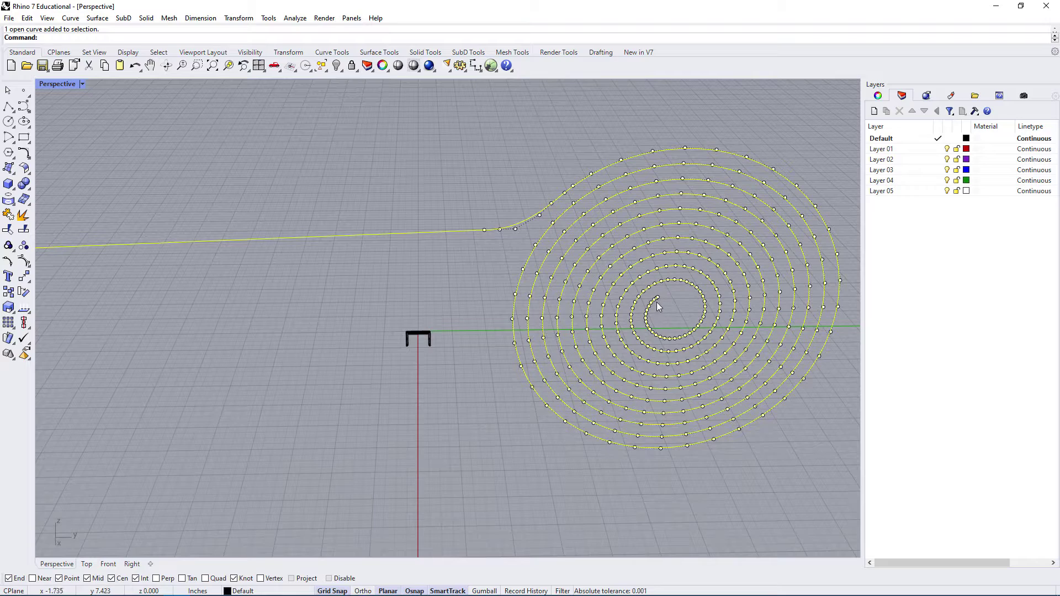
pyautogui.moveTo(631, 324); pyautogui.dragTo(471, 229, button='right')
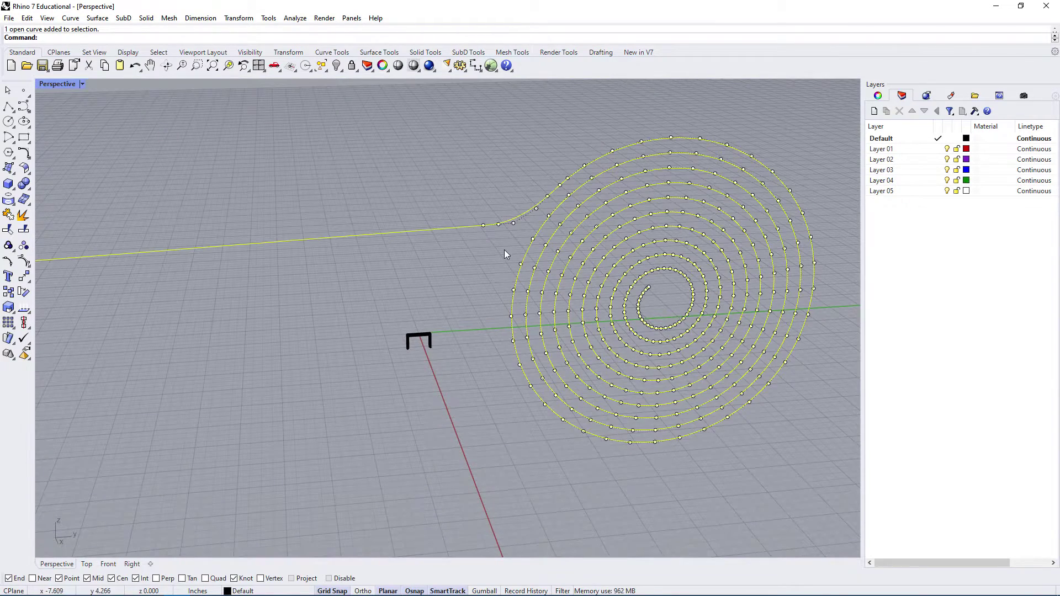
pyautogui.click(353, 194)
# Start ArrayCrv on the staple with its base point at the middle of its top edge, on the origin.
pyautogui.write('Array')
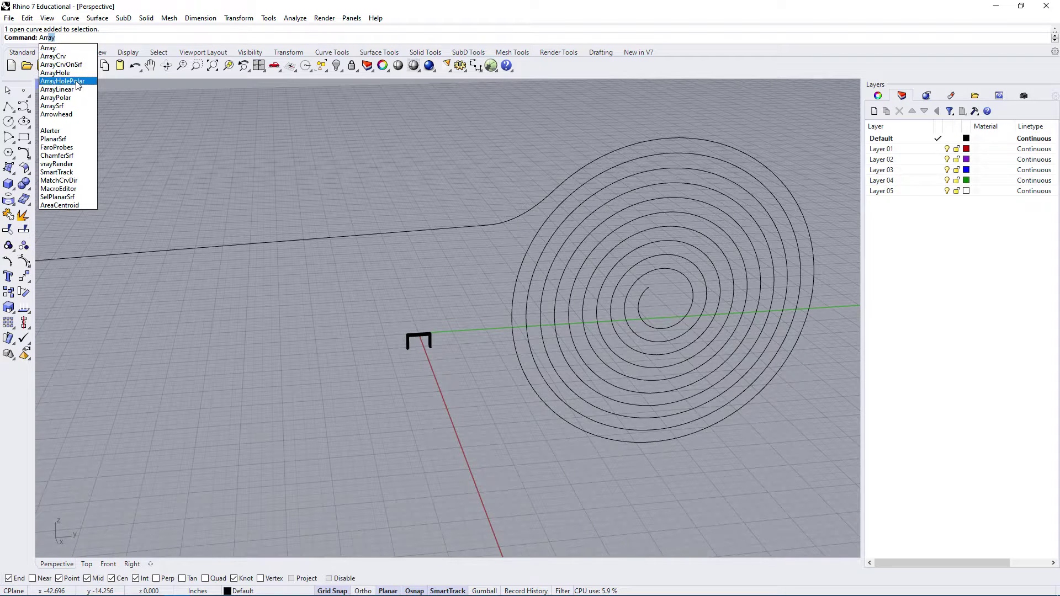
pyautogui.click(55, 56)
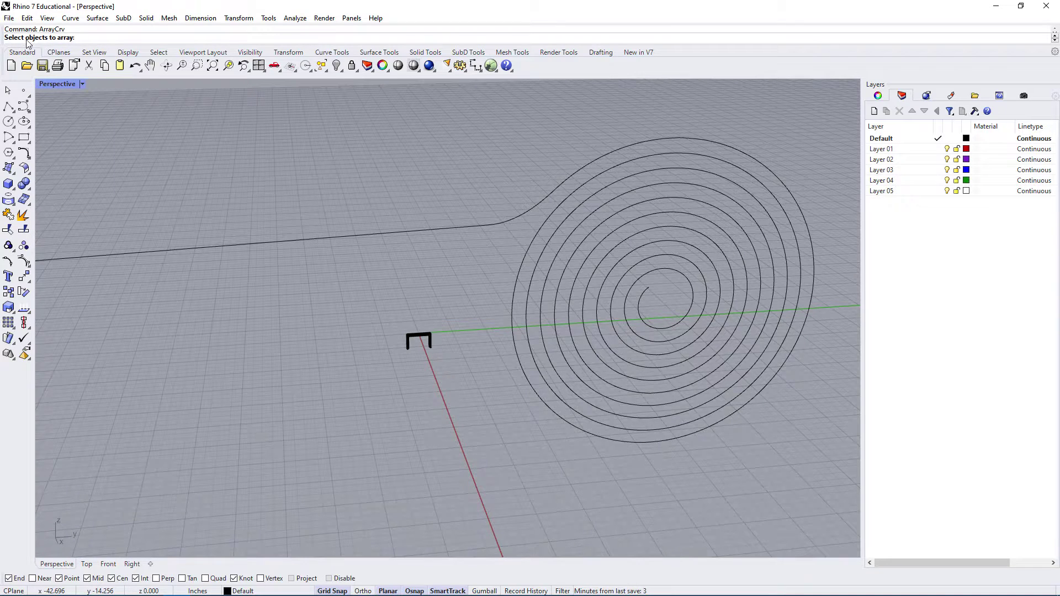
pyautogui.click(415, 335)
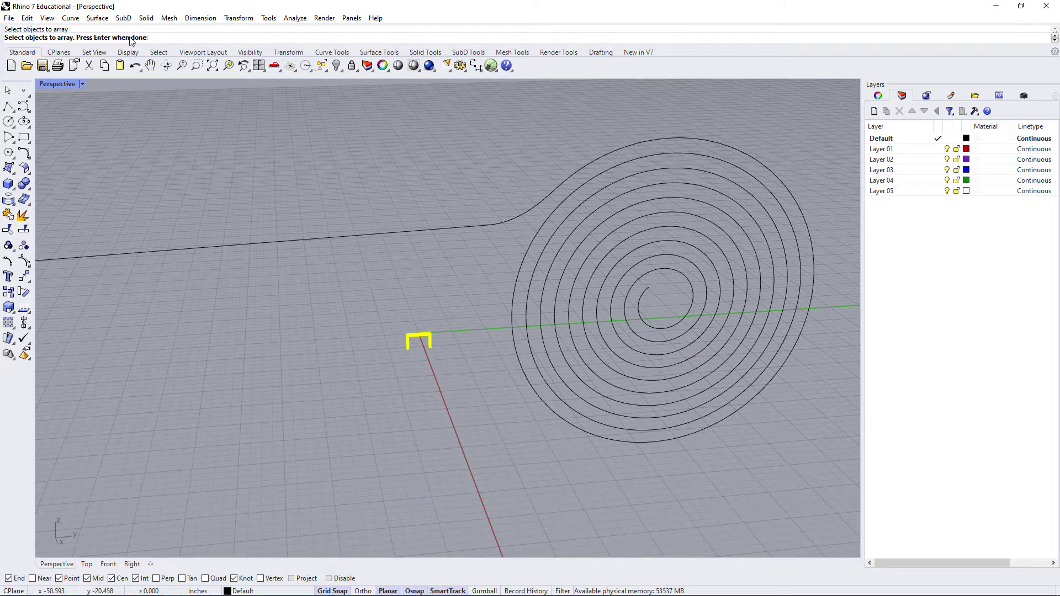
pyautogui.press('Return')
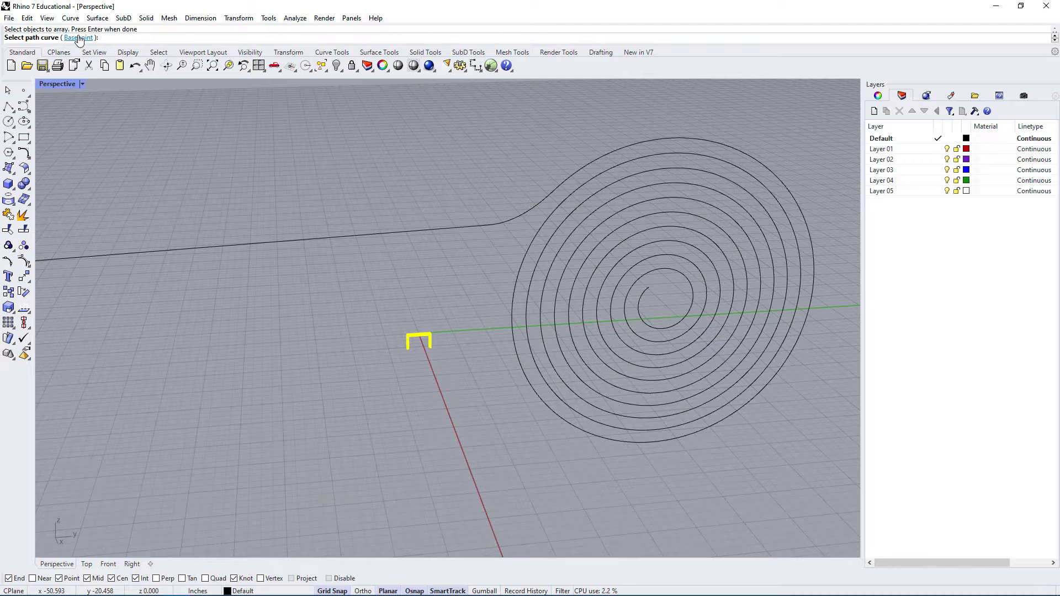
pyautogui.moveTo(645, 386); pyautogui.dragTo(680, 313, button='right')
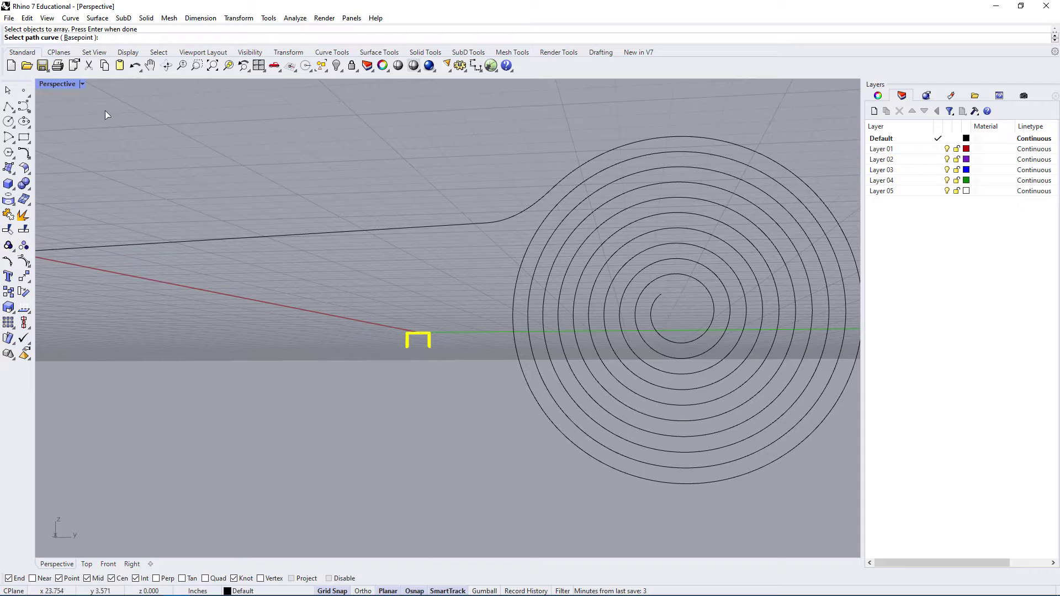
pyautogui.click(80, 37)
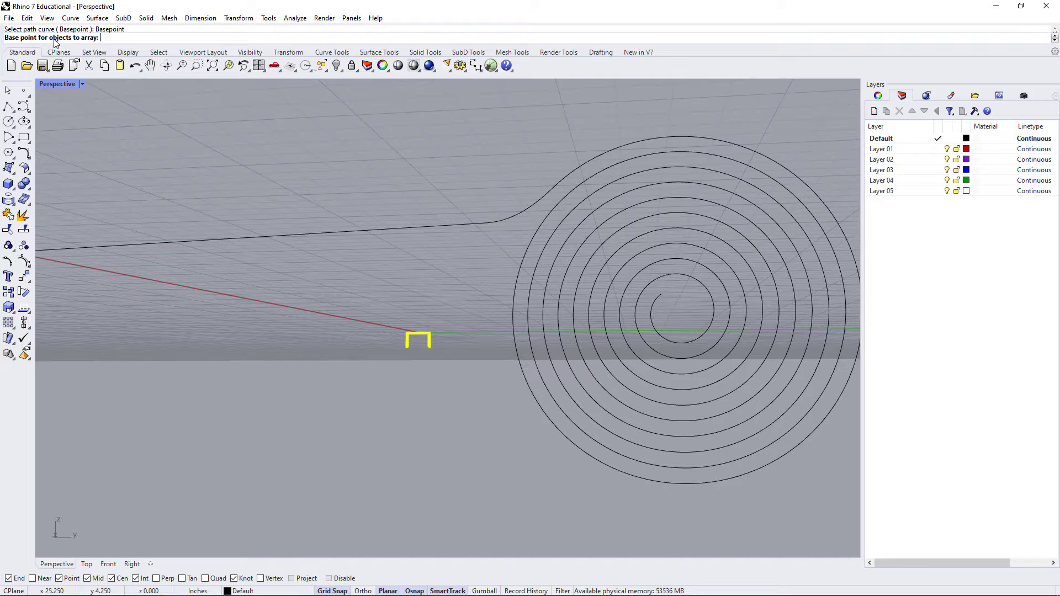
pyautogui.moveTo(479, 327); pyautogui.dragTo(473, 387, button='right')
pyautogui.scroll(12, 420, 298)
pyautogui.scroll(7, 409, 433)
pyautogui.click(410, 449)
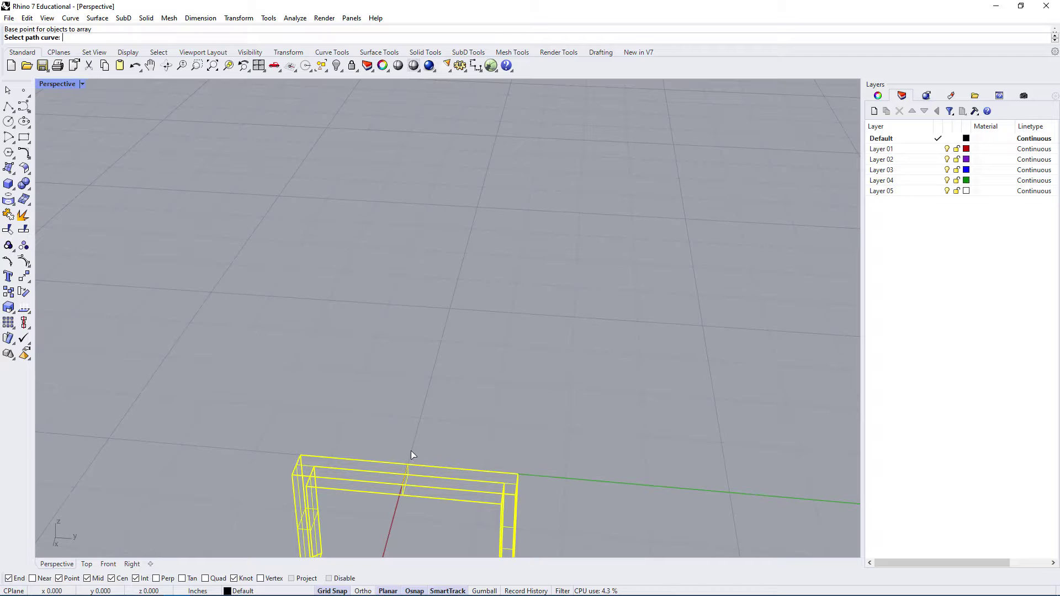
# Array the staple along the spiral curve with 1000 items and Freeform orientation.
pyautogui.scroll(-5, 138, 177)
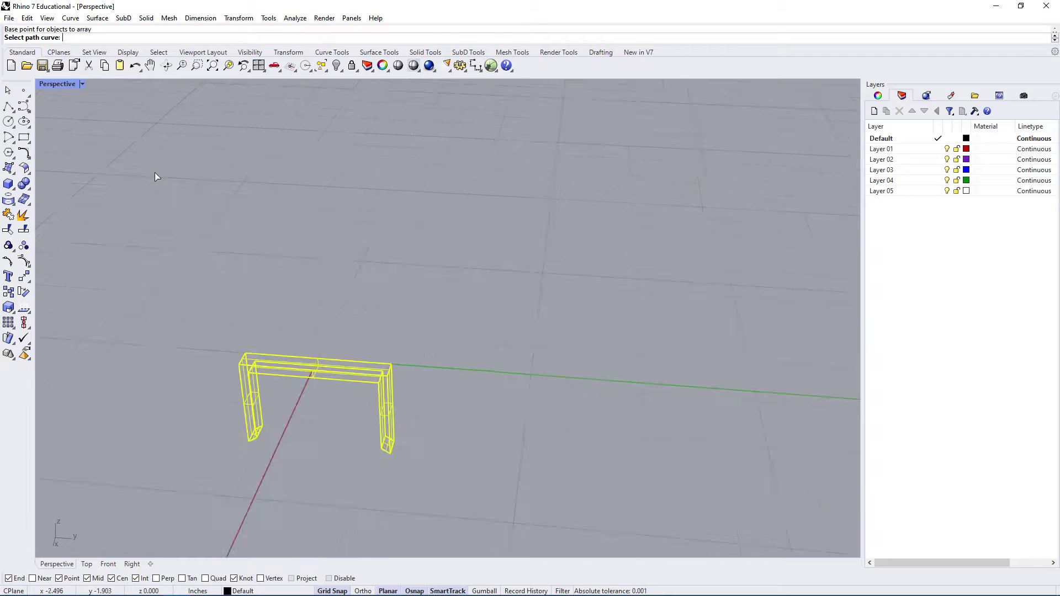
pyautogui.click(572, 312)
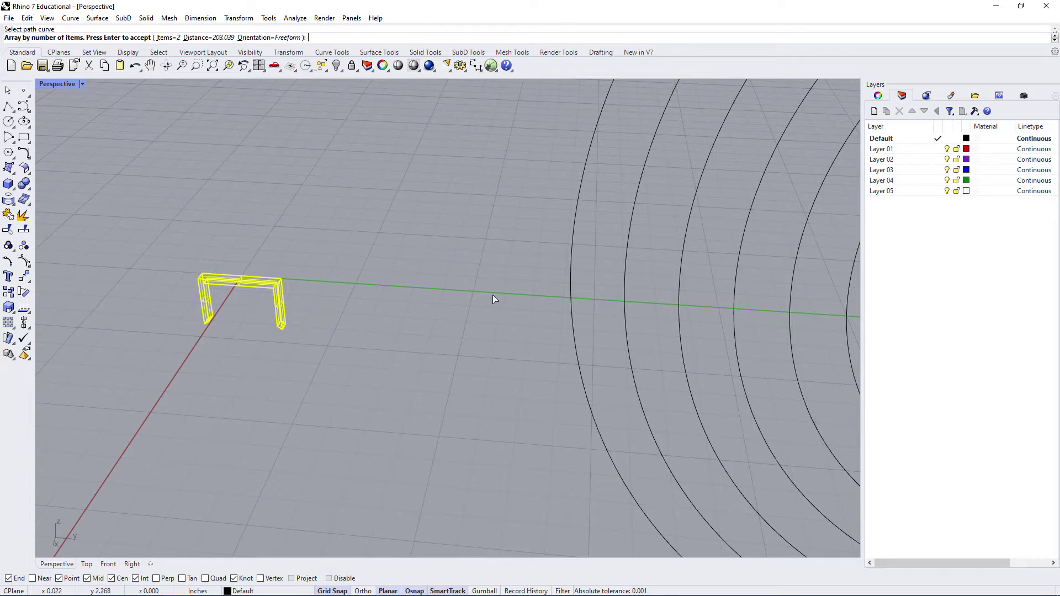
pyautogui.click(169, 38)
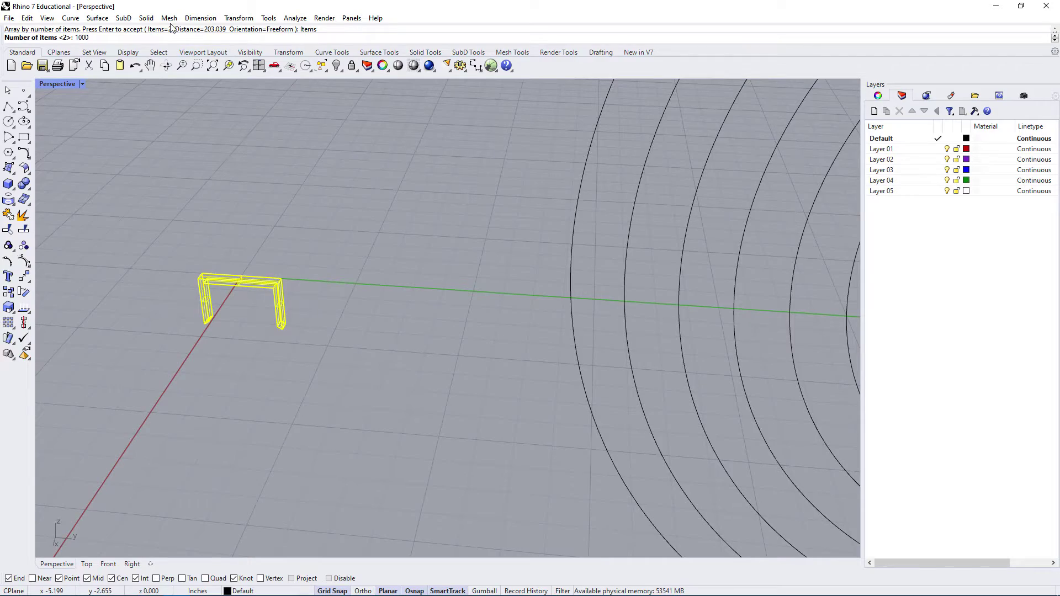
pyautogui.press('Return')
pyautogui.scroll(-3, 408, 296)
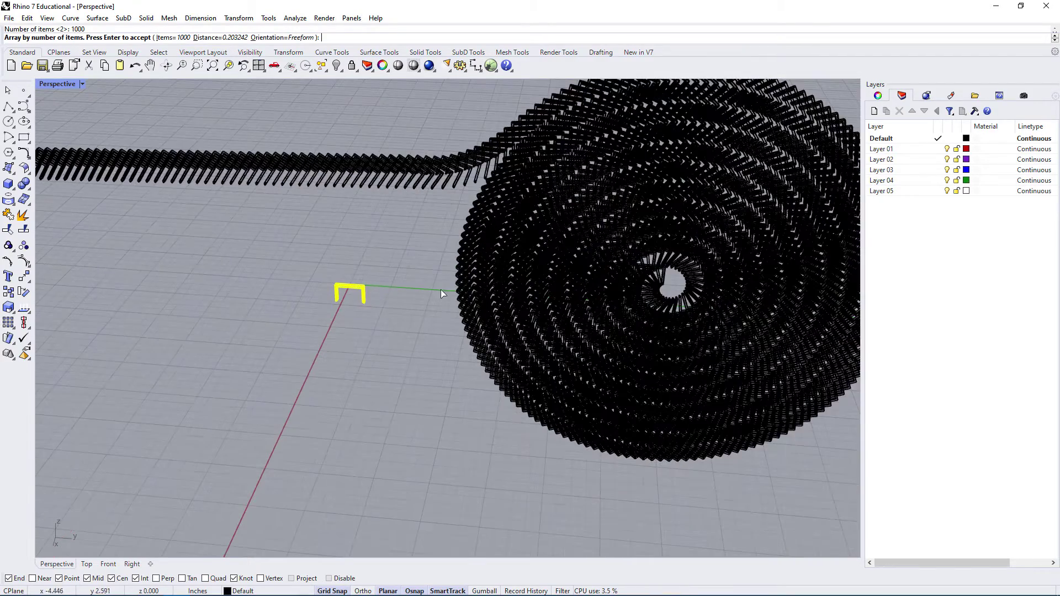
pyautogui.moveTo(385, 396); pyautogui.dragTo(453, 160, button='right')
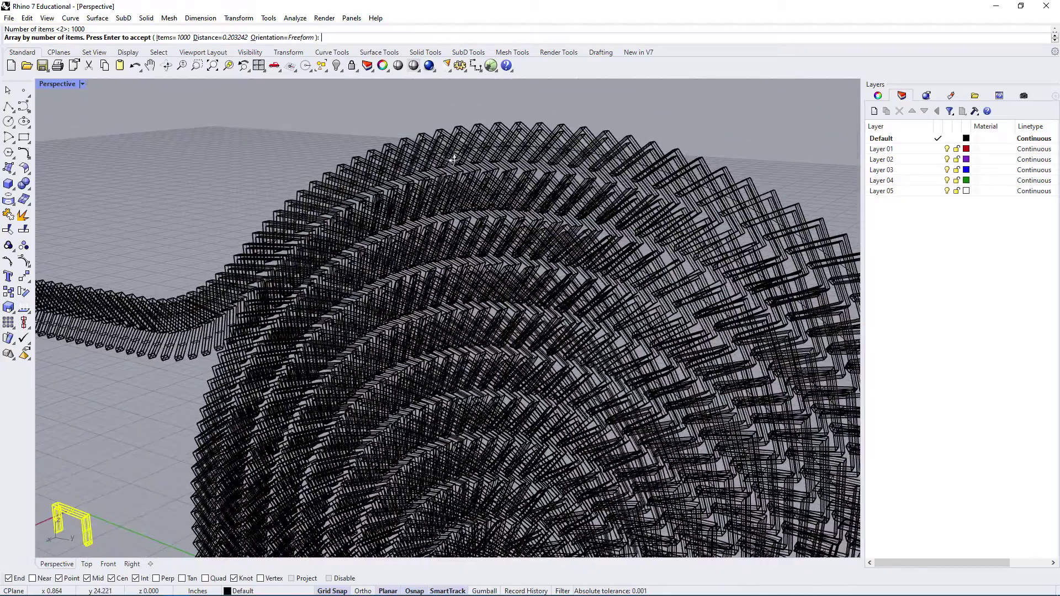
pyautogui.press('Return')
# Examine how individual arrayed staples are oriented on the outer coil, the inner coil and the straight stretch, compared with the original staple.
pyautogui.click(640, 146)
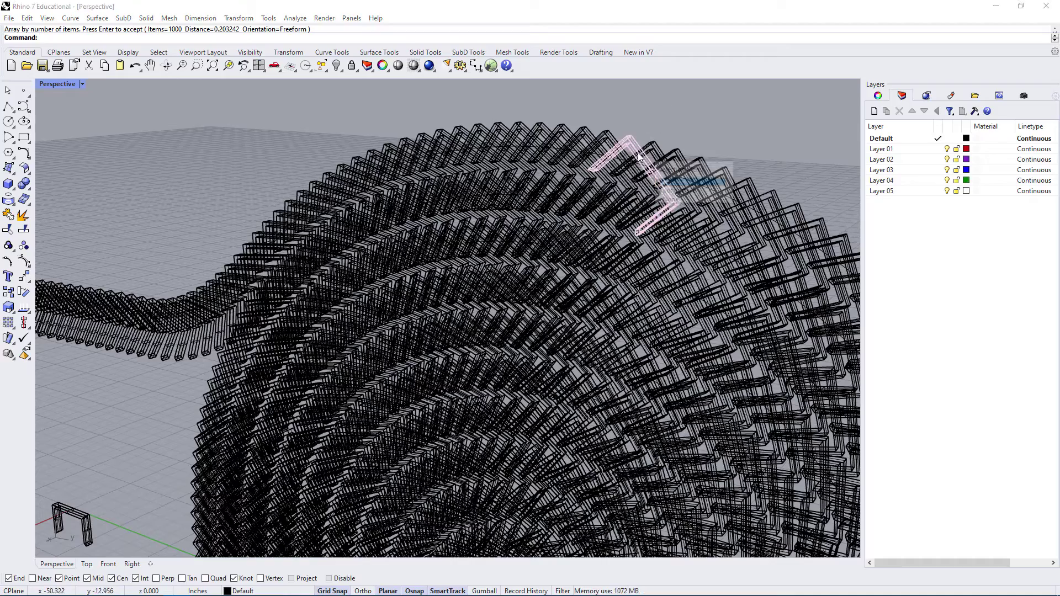
pyautogui.click(684, 185)
pyautogui.scroll(-3, 686, 185)
pyautogui.moveTo(470, 251); pyautogui.dragTo(542, 210, button='right')
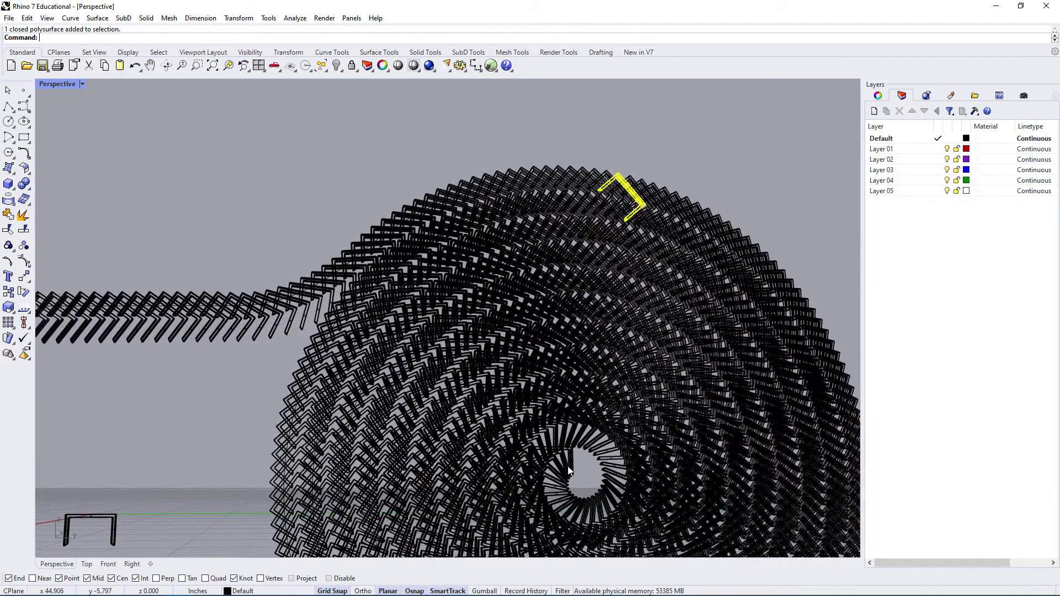
pyautogui.click(584, 446)
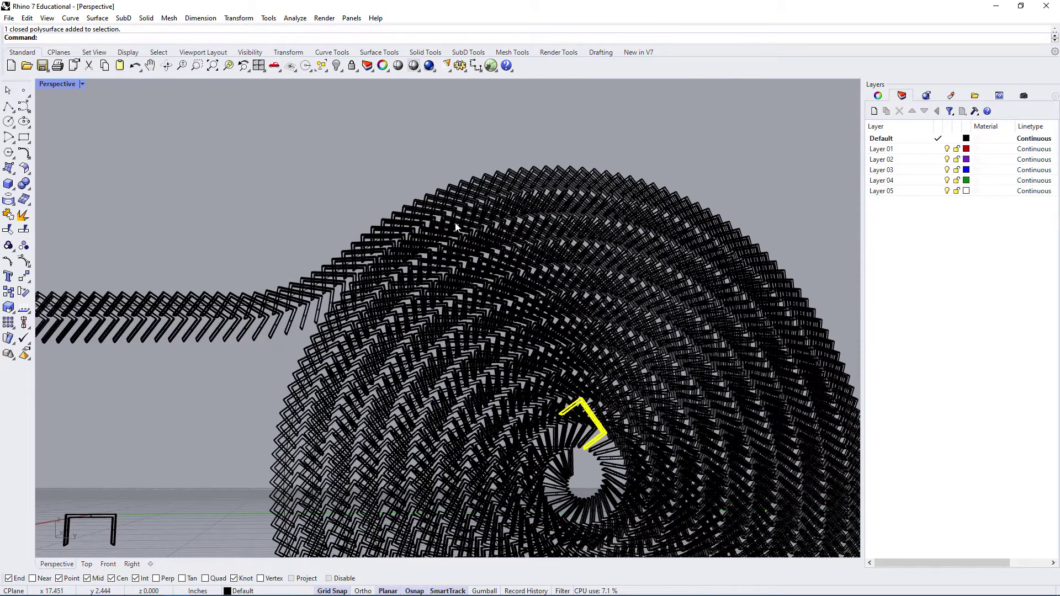
pyautogui.scroll(-2, 456, 228)
pyautogui.scroll(3, 212, 293)
pyautogui.click(175, 253)
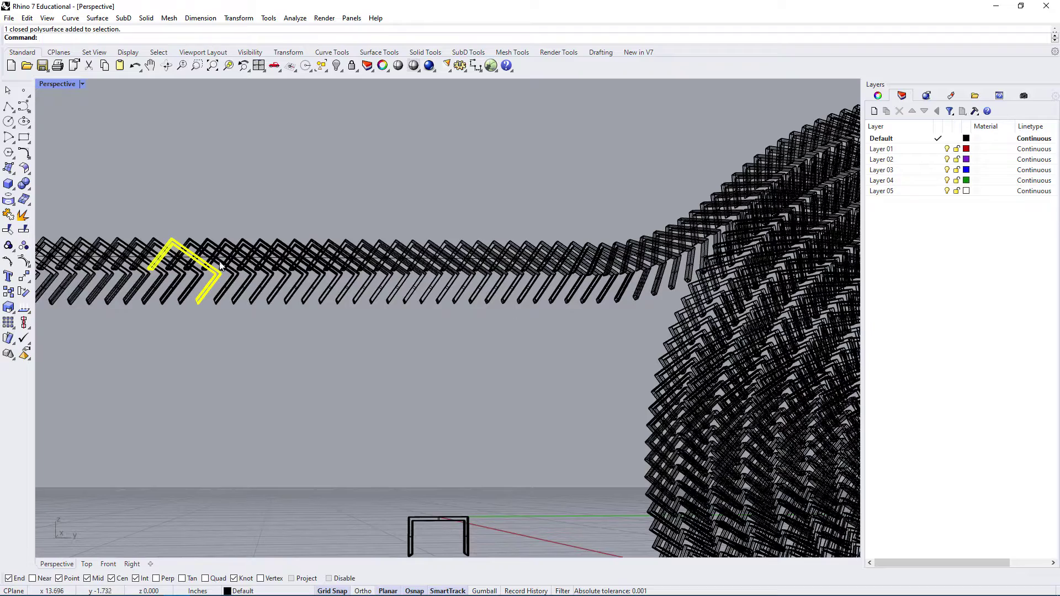
pyautogui.moveTo(655, 262); pyautogui.dragTo(343, 438, button='right')
pyautogui.moveTo(345, 436); pyautogui.dragTo(221, 494)
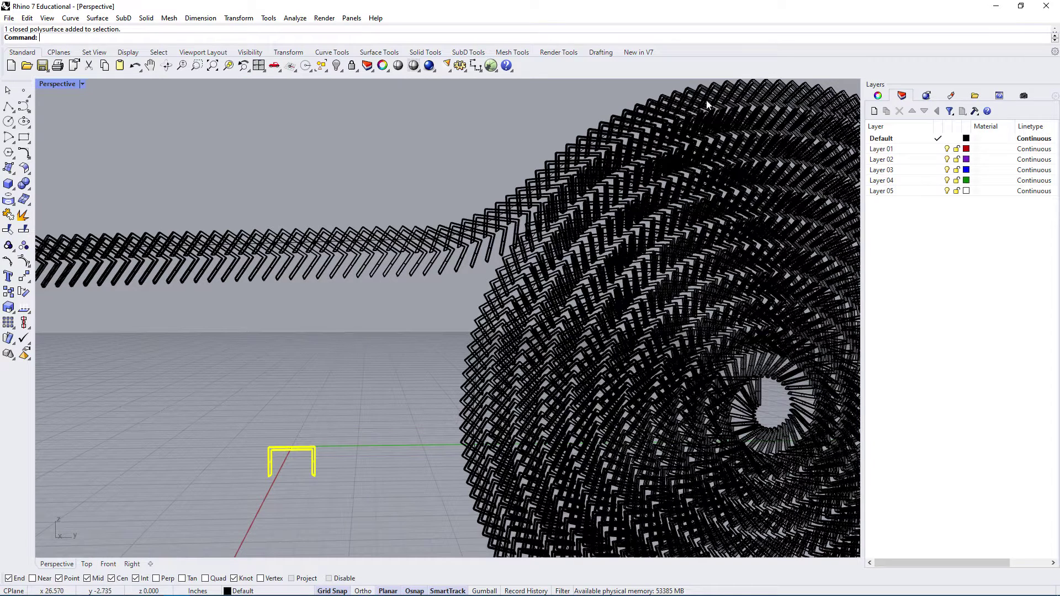
pyautogui.scroll(-3, 298, 240)
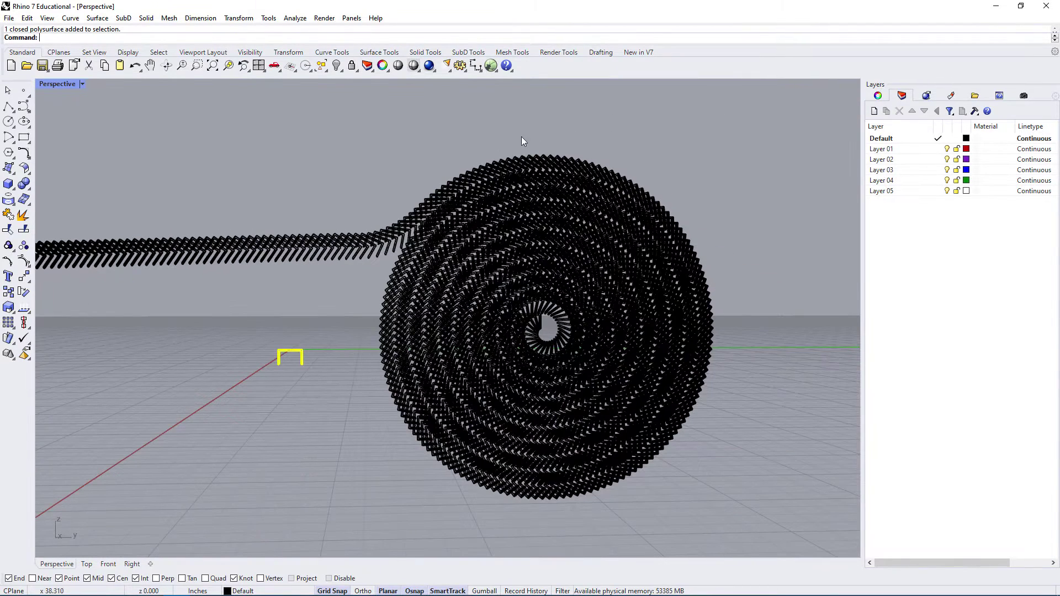
# Undo the curve array of the staples.
pyautogui.press('Escape')
pyautogui.hotkey('ctrl', 'z')
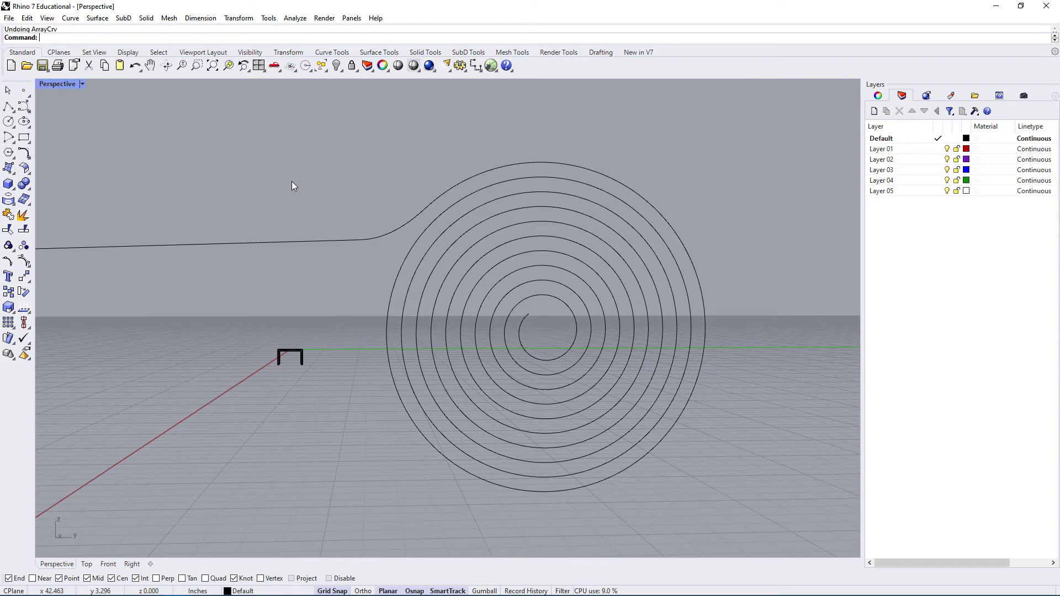
pyautogui.moveTo(246, 231); pyautogui.dragTo(558, 281, button='right')
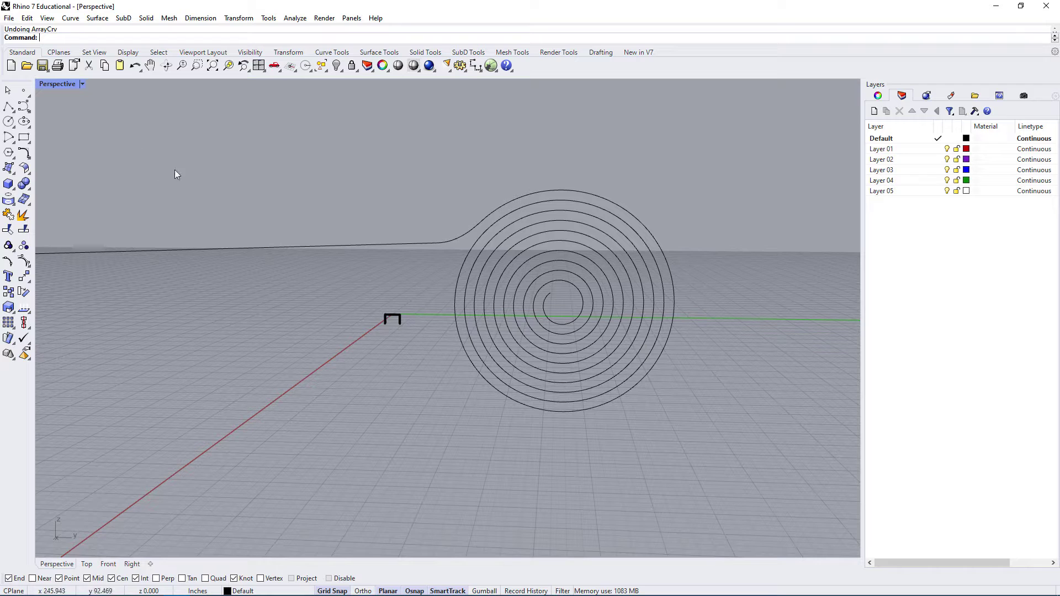
# Open Grasshopper and arrange its window so the staple and most of the spiral stay visible in the Perspective viewport.
pyautogui.click(490, 67)
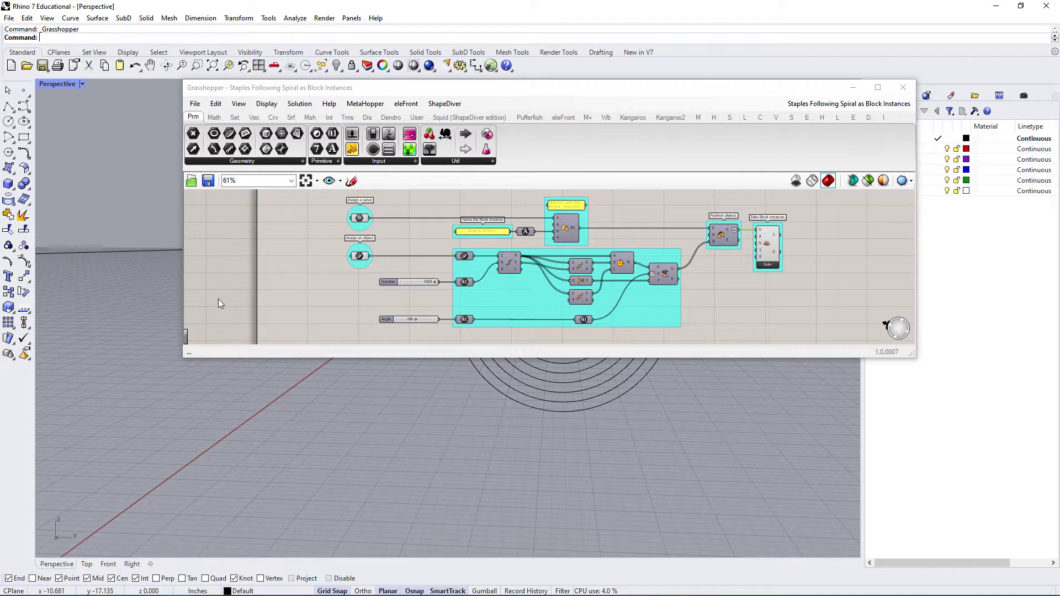
pyautogui.moveTo(616, 91); pyautogui.dragTo(804, 100)
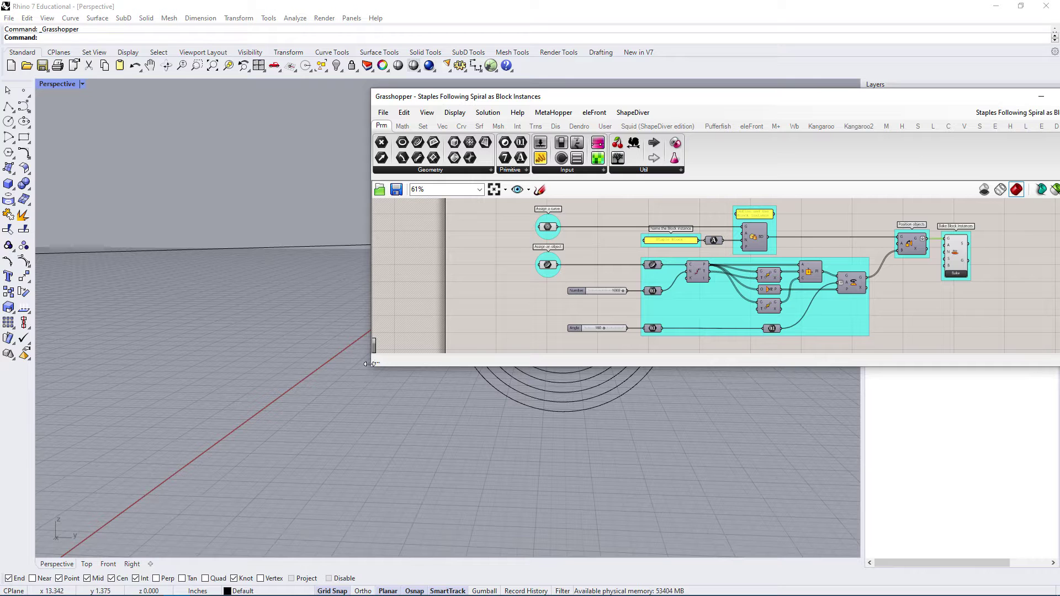
pyautogui.moveTo(369, 368); pyautogui.dragTo(576, 516)
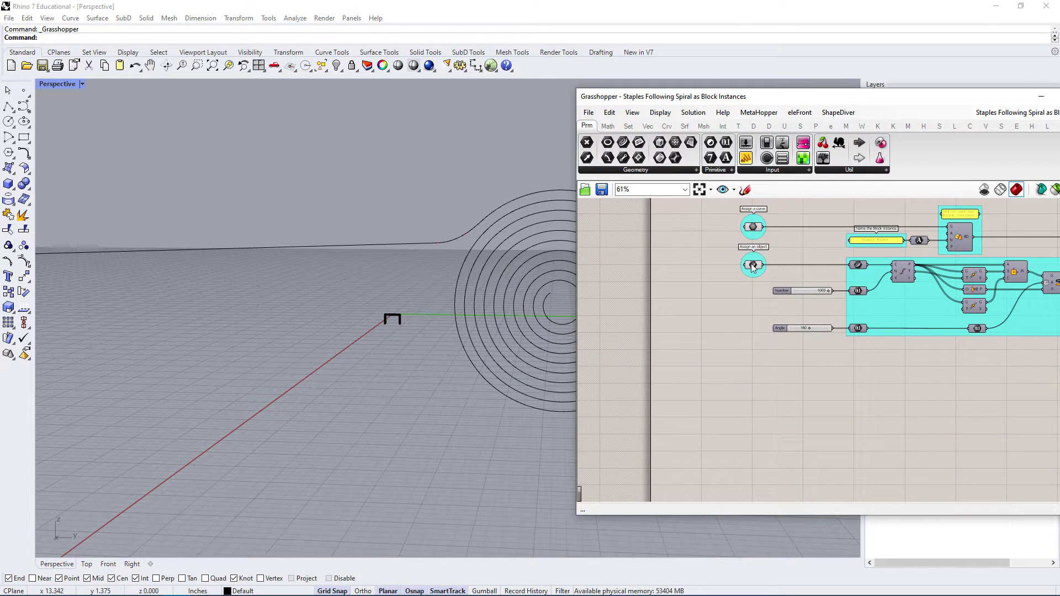
pyautogui.moveTo(919, 92); pyautogui.dragTo(771, 100)
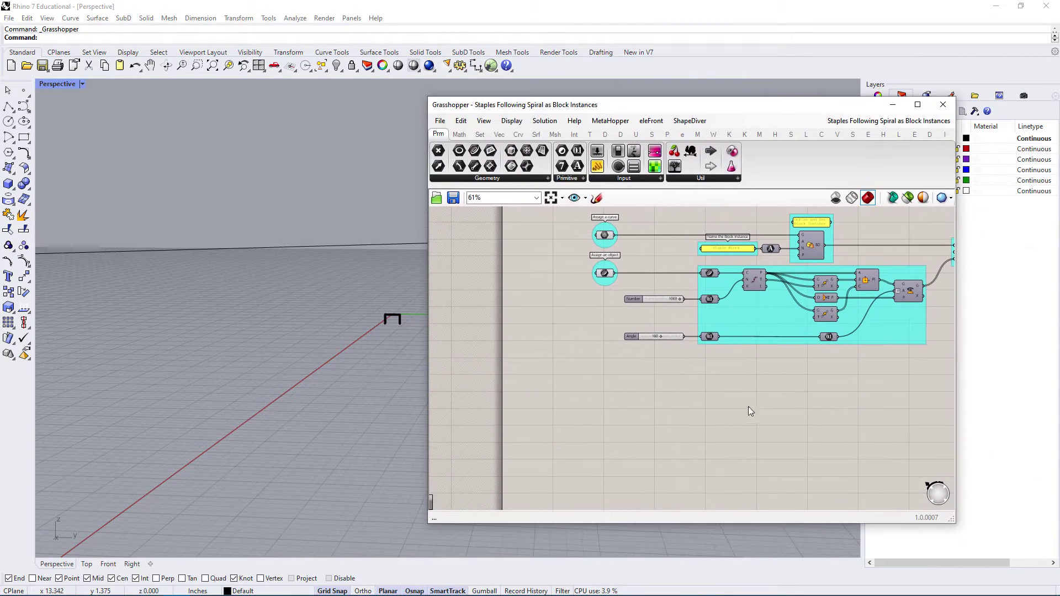
pyautogui.moveTo(669, 110); pyautogui.dragTo(840, 96)
pyautogui.moveTo(321, 258); pyautogui.dragTo(392, 261, button='right')
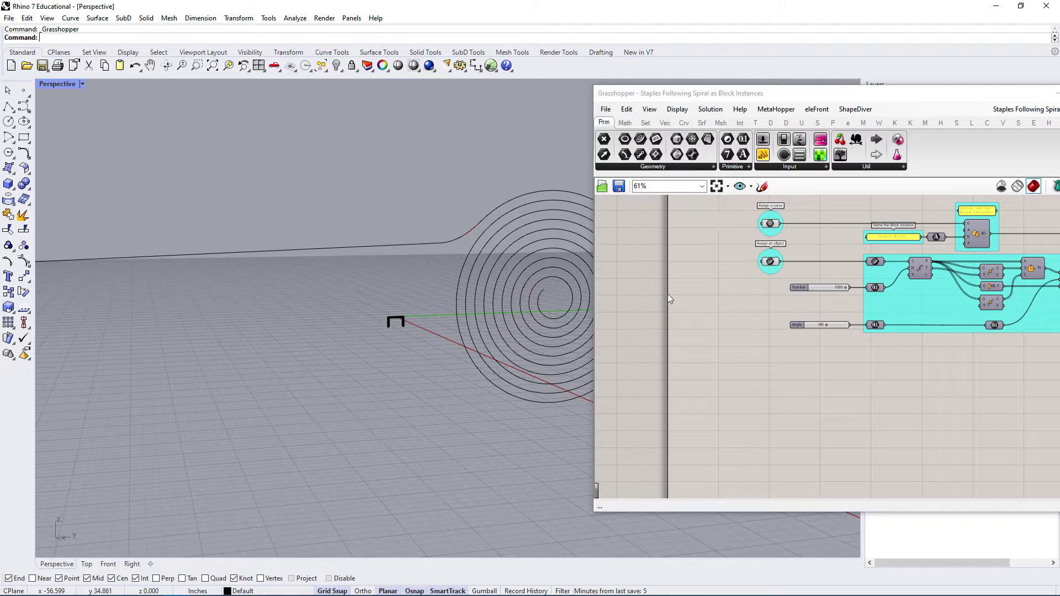
# Select the parameter labelled "Assign a curve" in the definition and show the full list of Geometry parameters.
pyautogui.scroll(4, 765, 208)
pyautogui.click(777, 238)
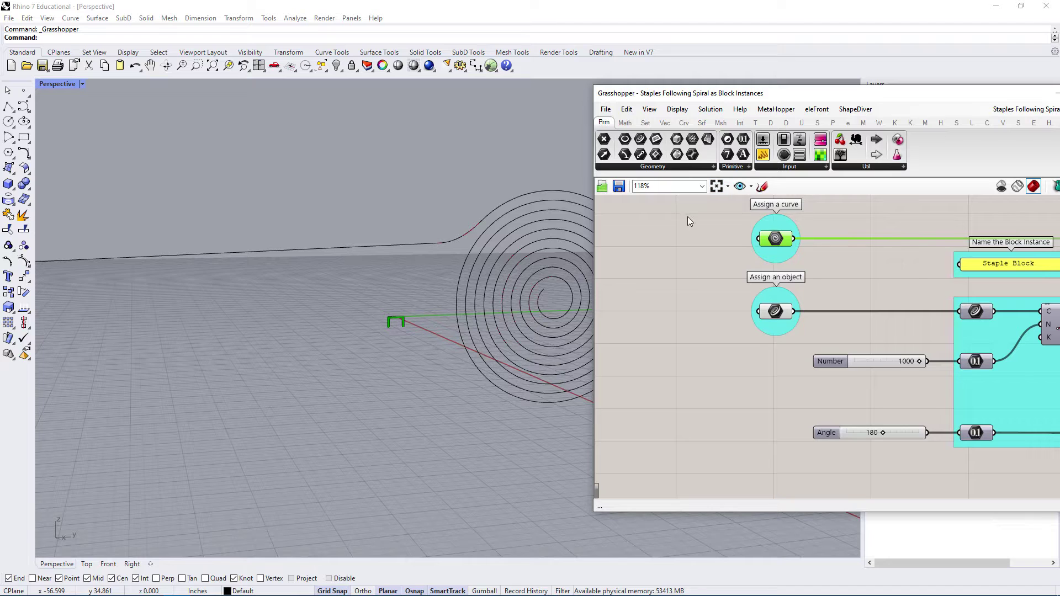
pyautogui.click(697, 167)
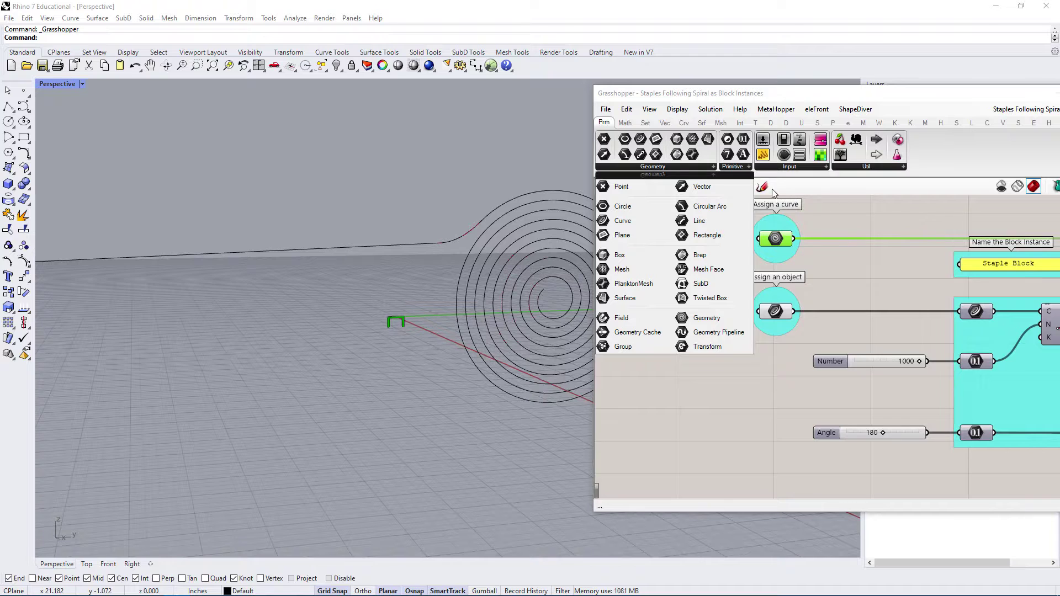
# Add a new Geometry parameter on the empty canvas beside the curve and object inputs, found by searching for "geo".
pyautogui.click(756, 425)
pyautogui.moveTo(778, 338); pyautogui.dragTo(764, 360, button='right')
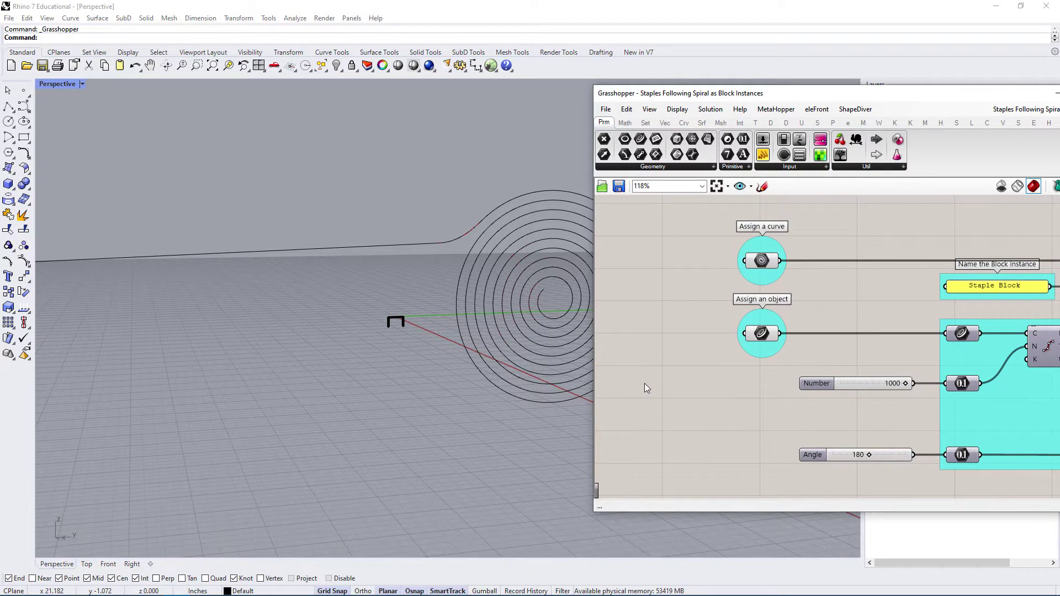
pyautogui.doubleClick(677, 389)
pyautogui.write('gea')
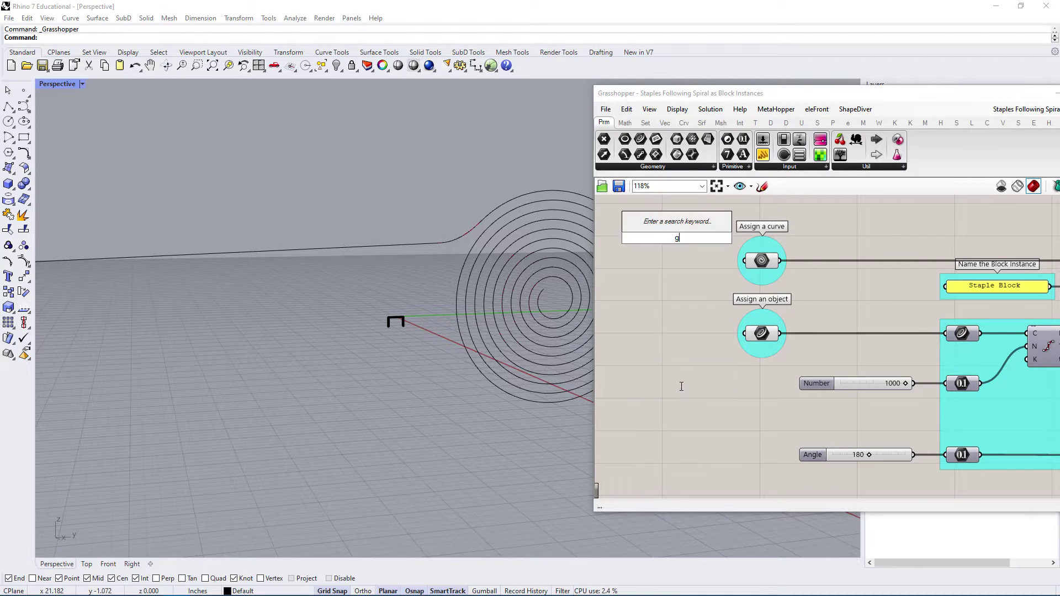
pyautogui.press('BackSpace')
pyautogui.write('o')
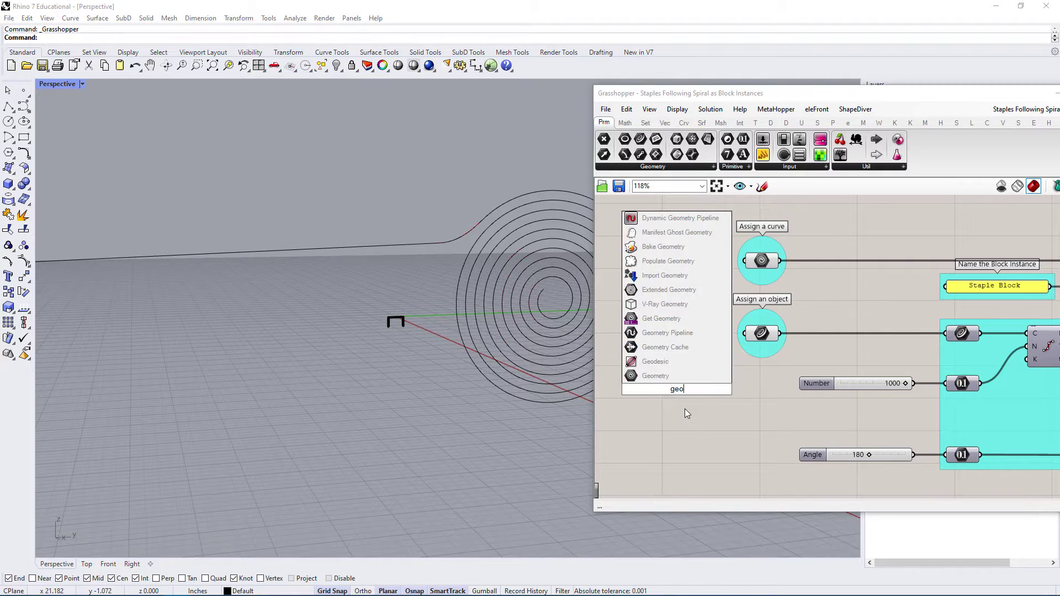
pyautogui.click(666, 376)
pyautogui.moveTo(644, 386); pyautogui.dragTo(730, 371, button='right')
pyautogui.moveTo(730, 371); pyautogui.dragTo(678, 384)
# Examine the warning attached to the new, empty Geometry parameter.
pyautogui.scroll(3, 705, 378)
pyautogui.moveTo(704, 370)
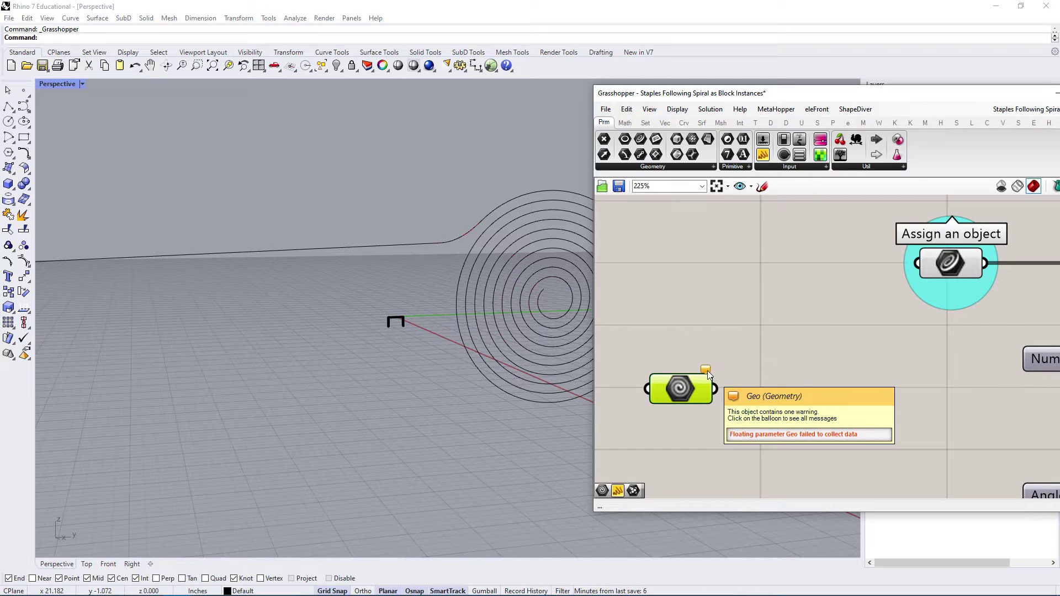
pyautogui.click(708, 373)
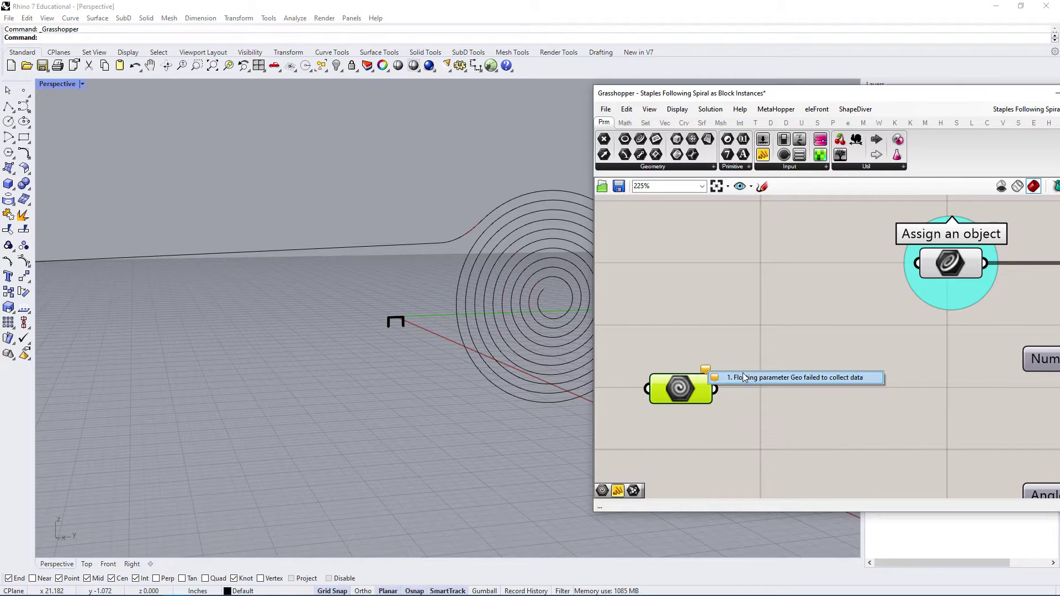
pyautogui.click(711, 349)
pyautogui.click(708, 368)
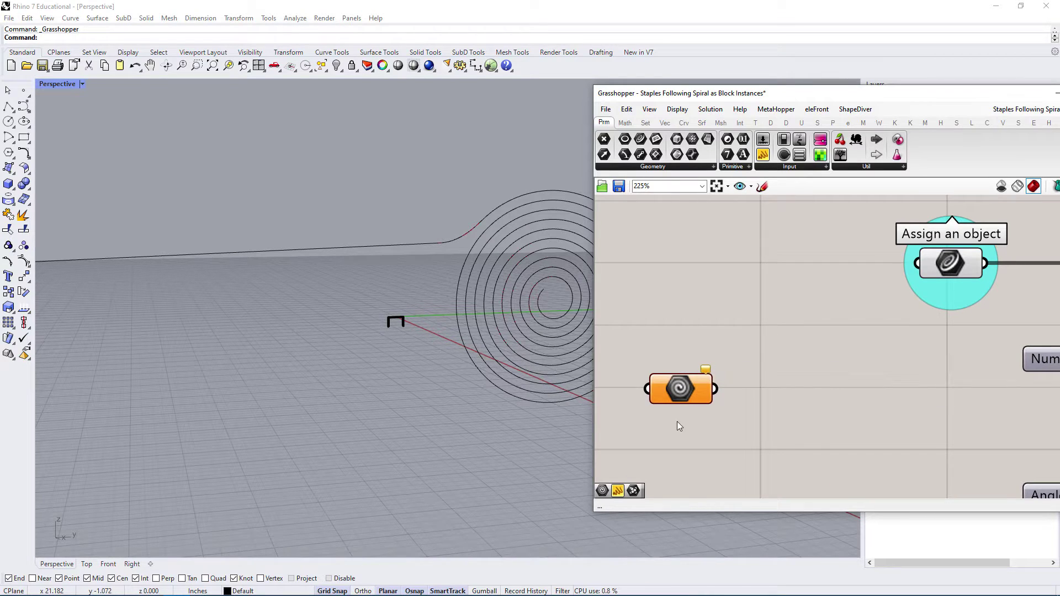
# Set the staple in the Perspective viewport as the one geometry of the new Geometry parameter.
pyautogui.moveTo(679, 389); pyautogui.dragTo(715, 337)
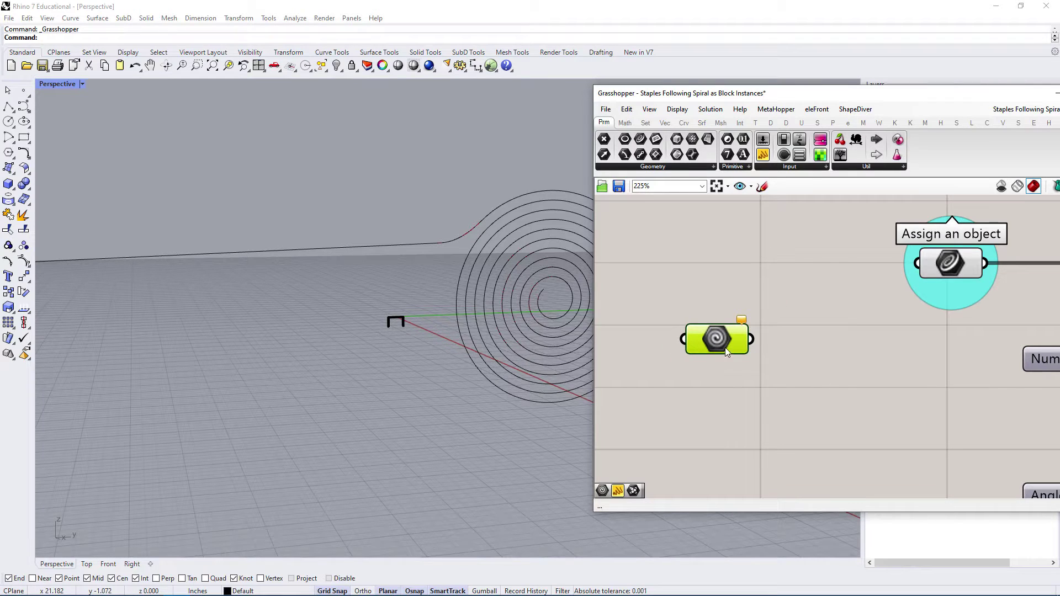
pyautogui.moveTo(719, 329); pyautogui.dragTo(711, 309)
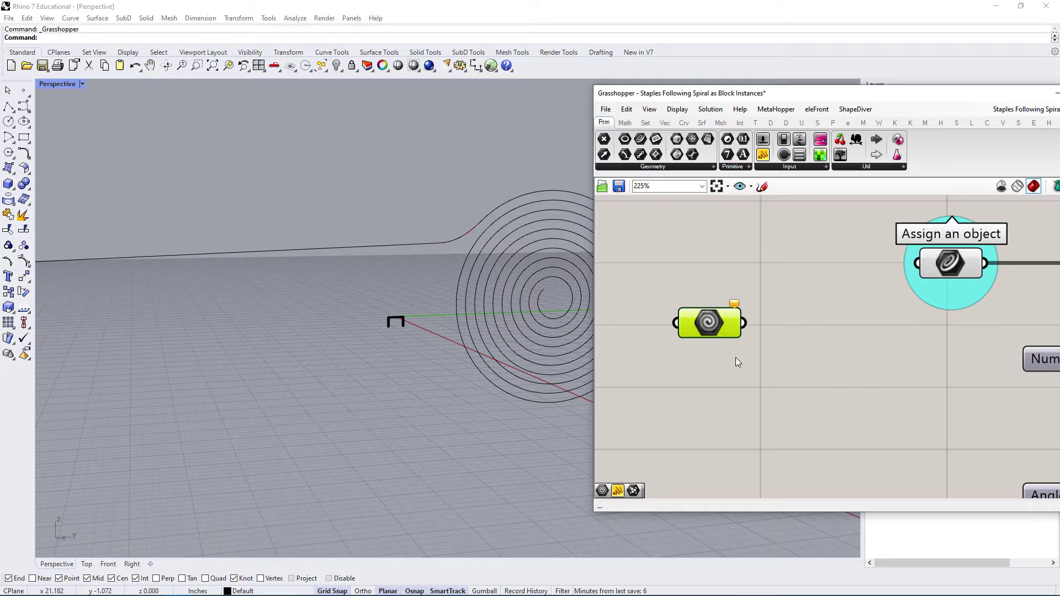
pyautogui.rightClick(709, 325)
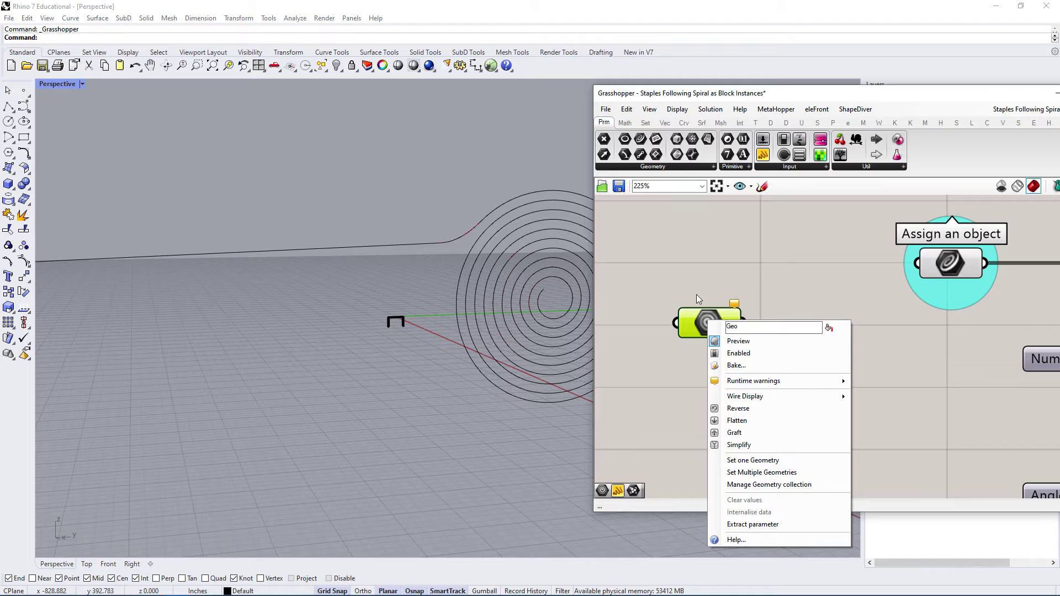
pyautogui.click(813, 279)
pyautogui.rightClick(706, 329)
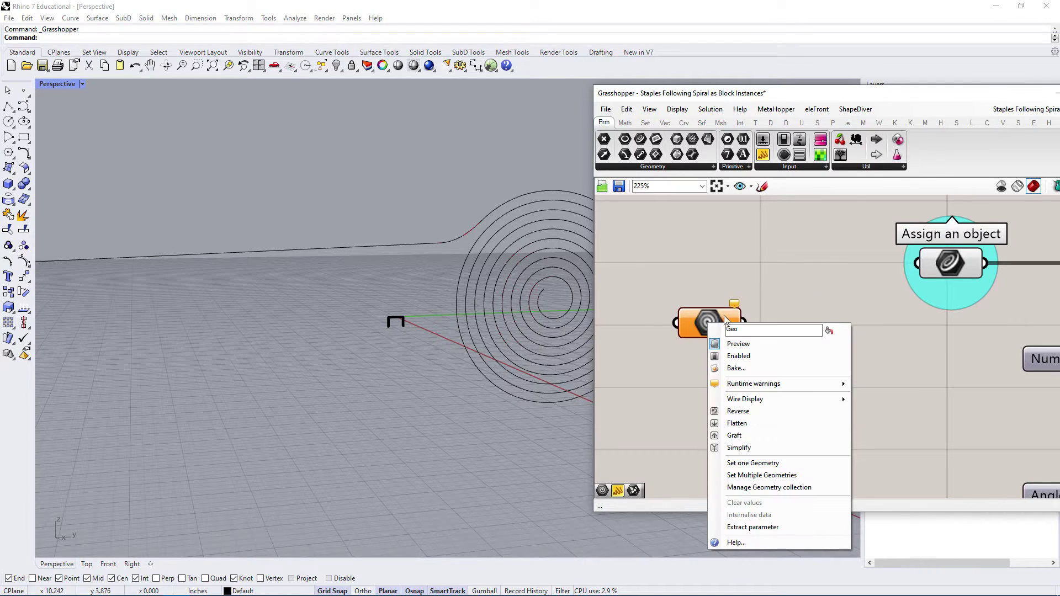
pyautogui.click(764, 464)
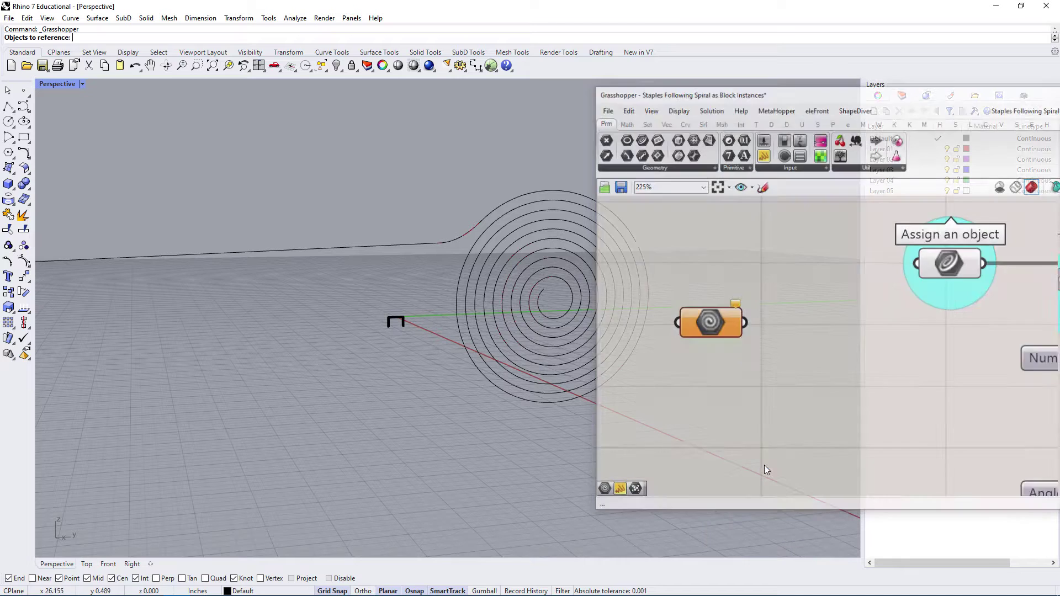
pyautogui.scroll(15, 397, 320)
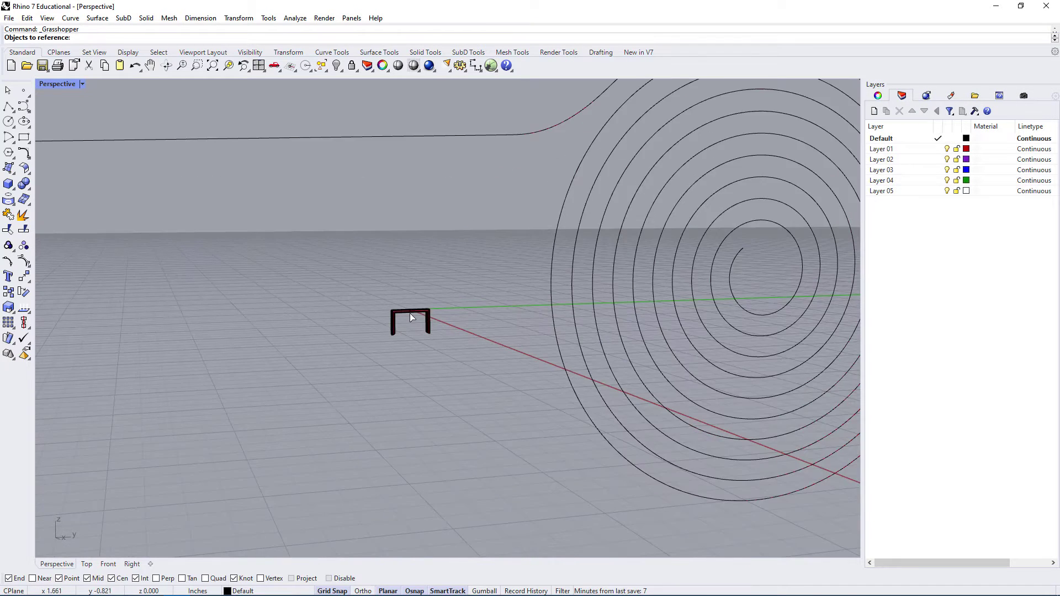
pyautogui.moveTo(396, 332); pyautogui.dragTo(448, 387, button='right')
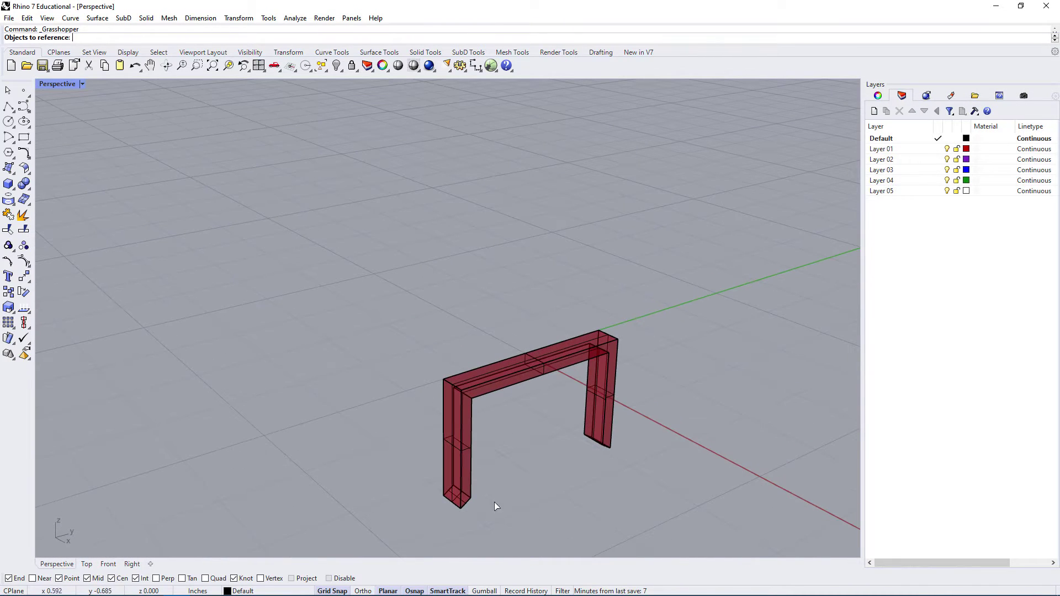
pyautogui.scroll(-3, 441, 299)
pyautogui.press('Return')
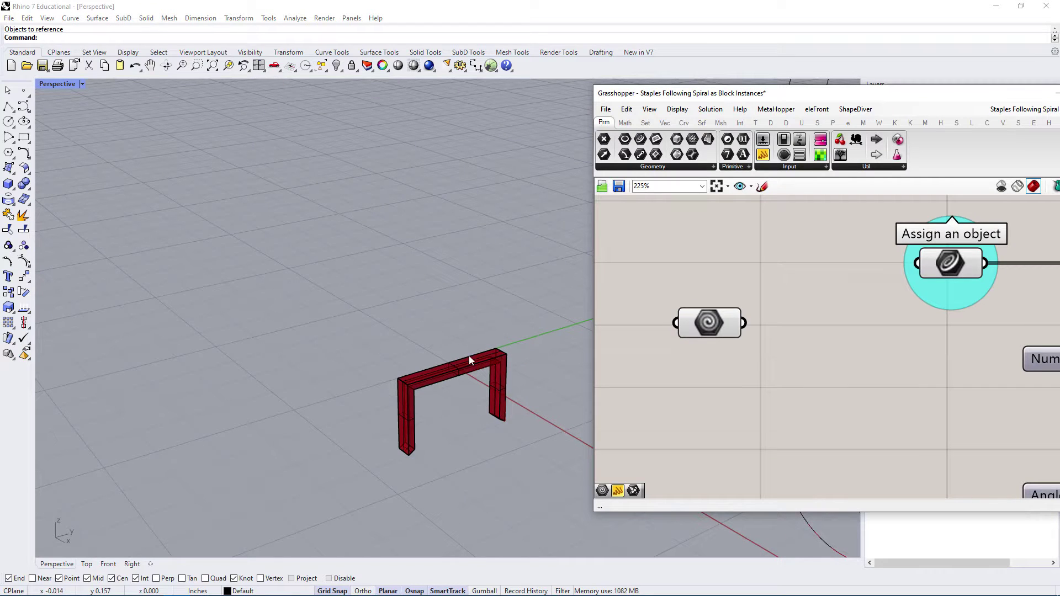
# Reposition the Geometry parameter clear of the inputs and highlight the staple it references in the viewport.
pyautogui.moveTo(719, 324); pyautogui.dragTo(675, 351)
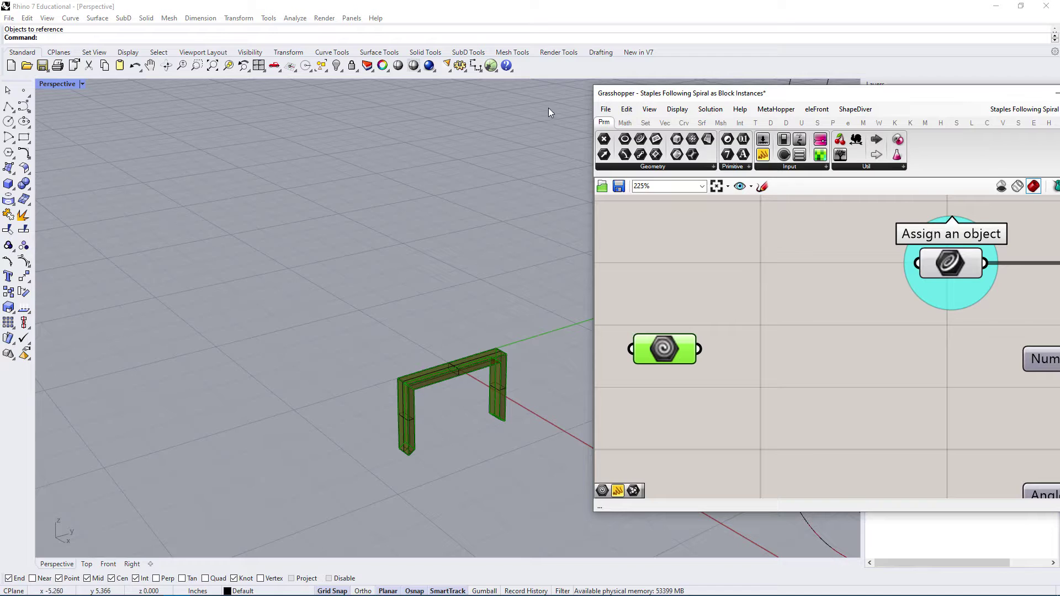
pyautogui.scroll(-3, 760, 361)
pyautogui.moveTo(878, 367); pyautogui.dragTo(706, 380, button='right')
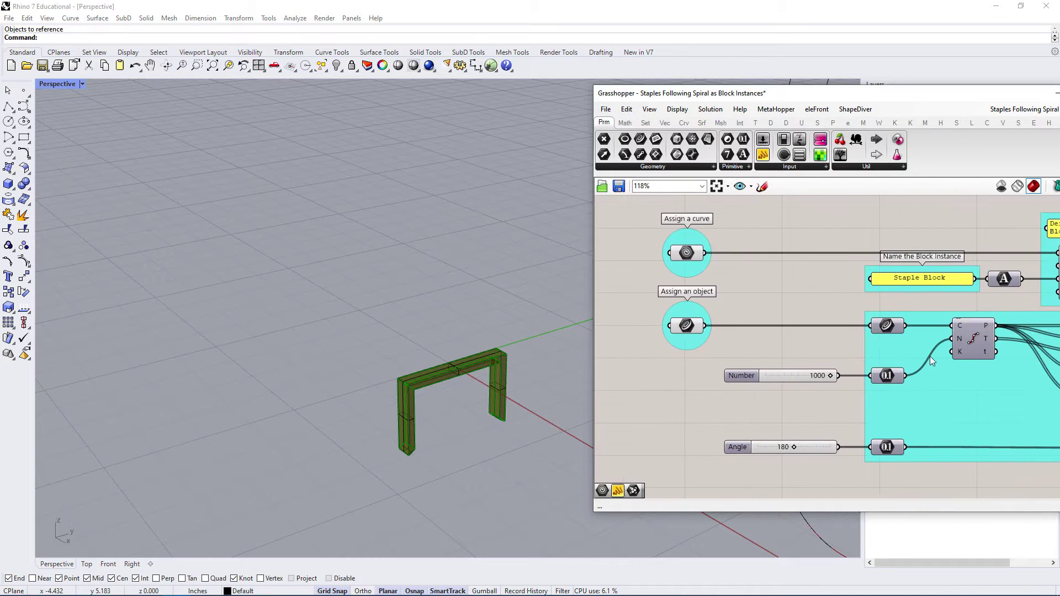
pyautogui.moveTo(617, 340); pyautogui.dragTo(703, 355, button='right')
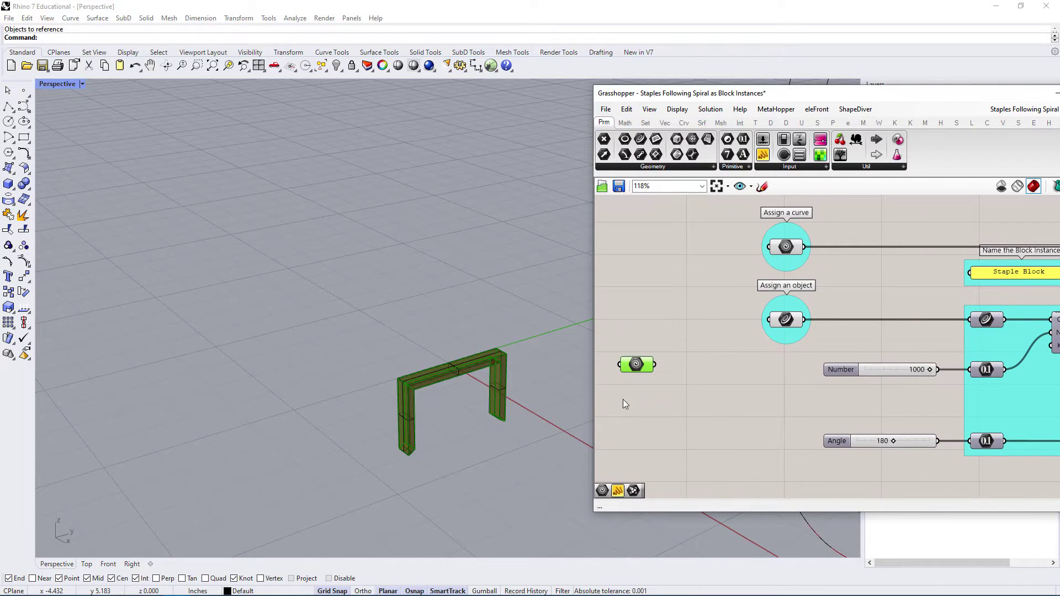
pyautogui.click(686, 339)
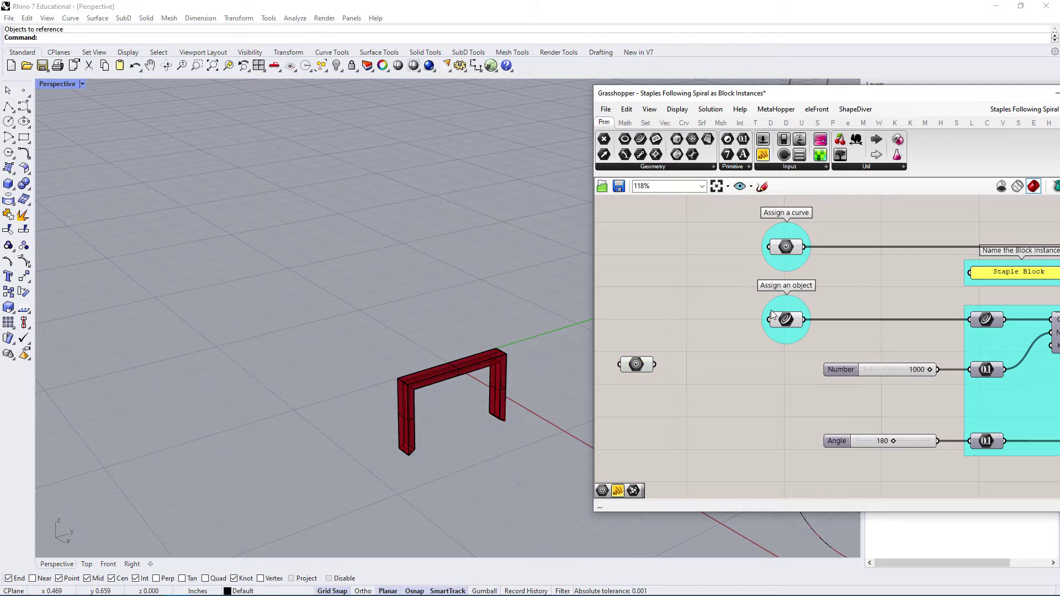
# Delete the referenced staple from the Rhino model to test the link, and undo the deletion.
pyautogui.click(636, 365)
pyautogui.moveTo(348, 260); pyautogui.dragTo(540, 505)
pyautogui.press('Delete')
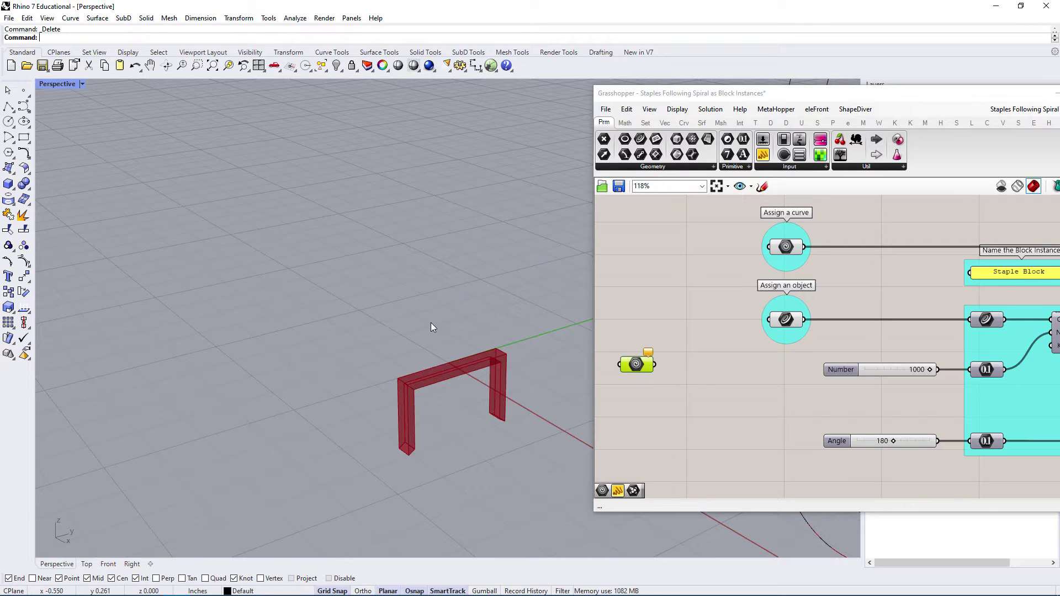
pyautogui.moveTo(644, 354); pyautogui.dragTo(674, 329)
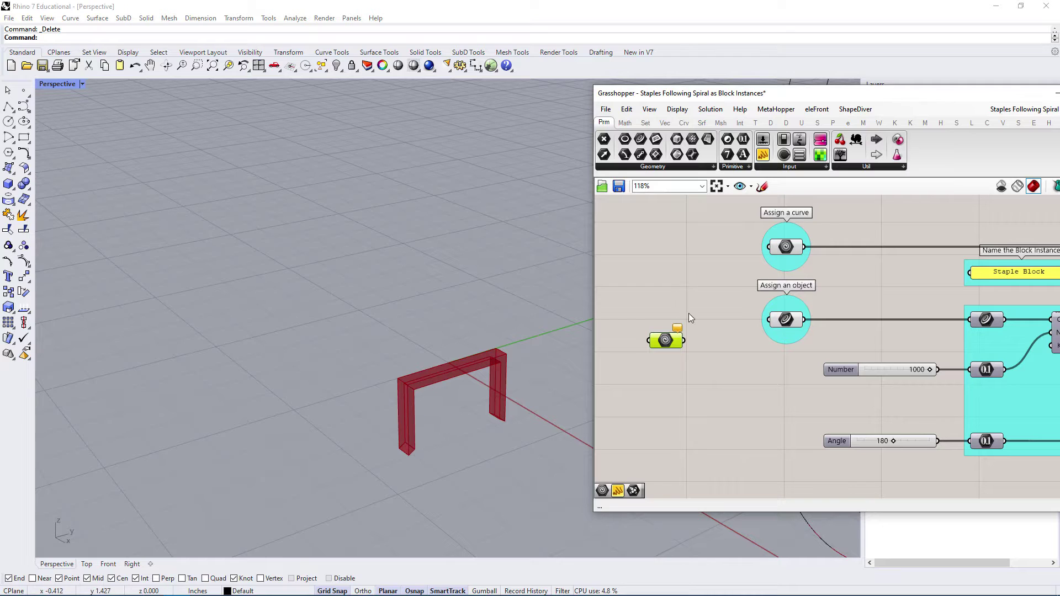
pyautogui.click(430, 293)
pyautogui.hotkey('ctrl', 'z')
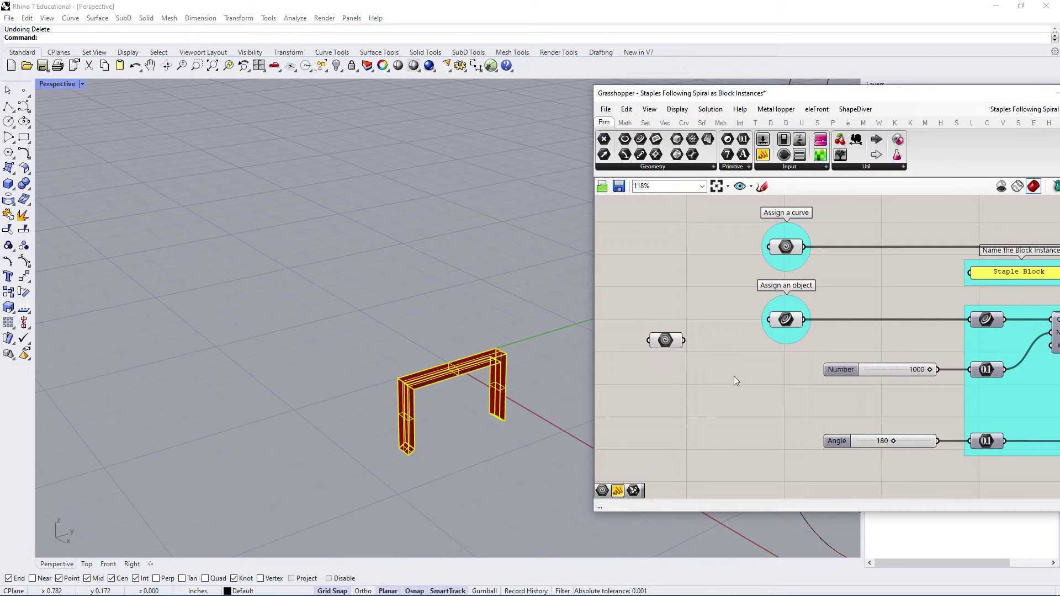
# Internalise the staple data in the standalone Geometry parameter and delete the original staple from the Rhino model.
pyautogui.rightClick(666, 340)
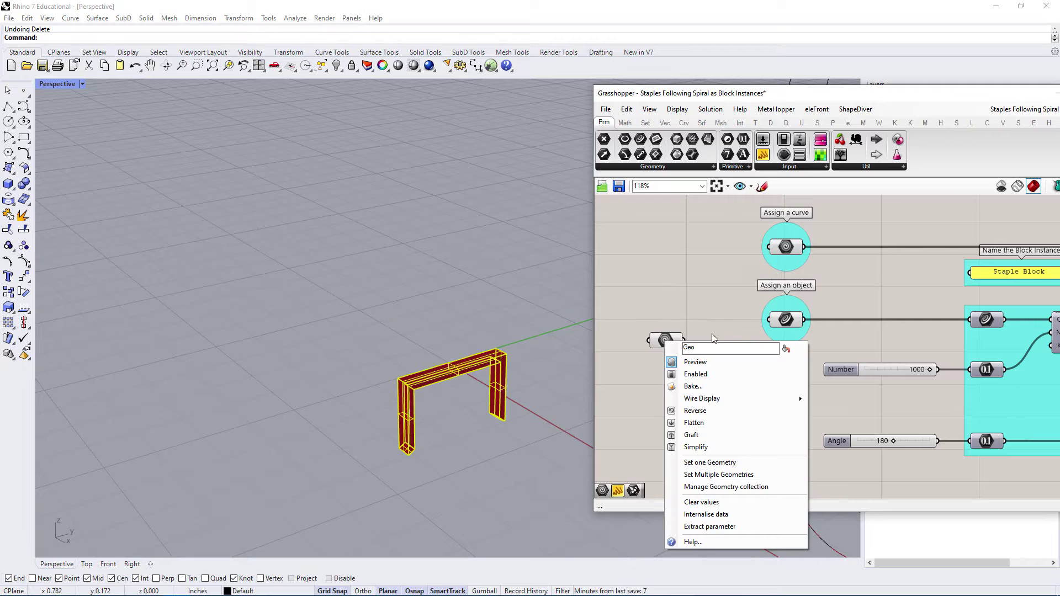
pyautogui.click(726, 515)
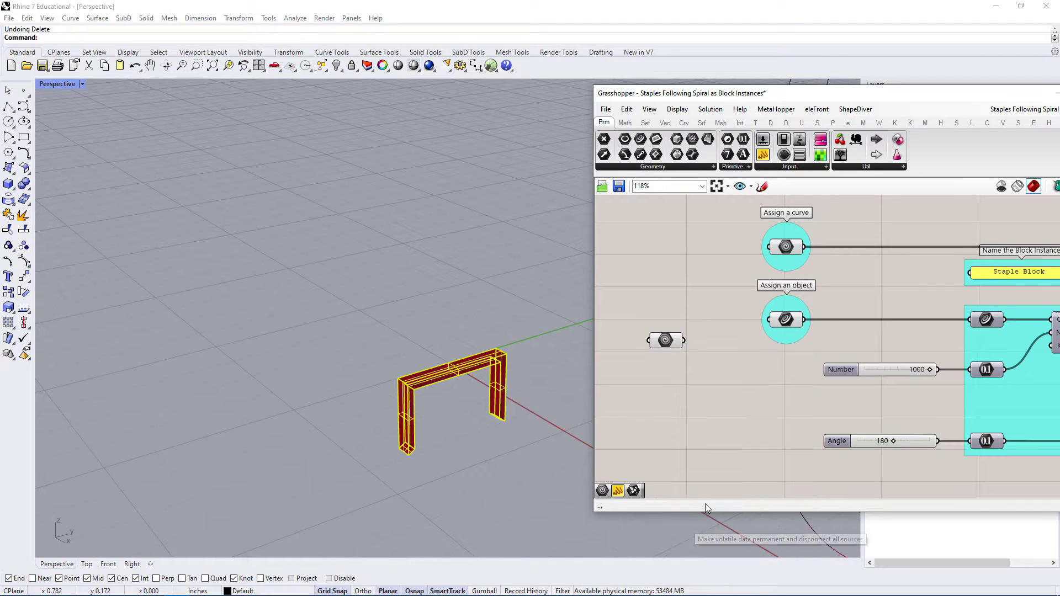
pyautogui.click(658, 333)
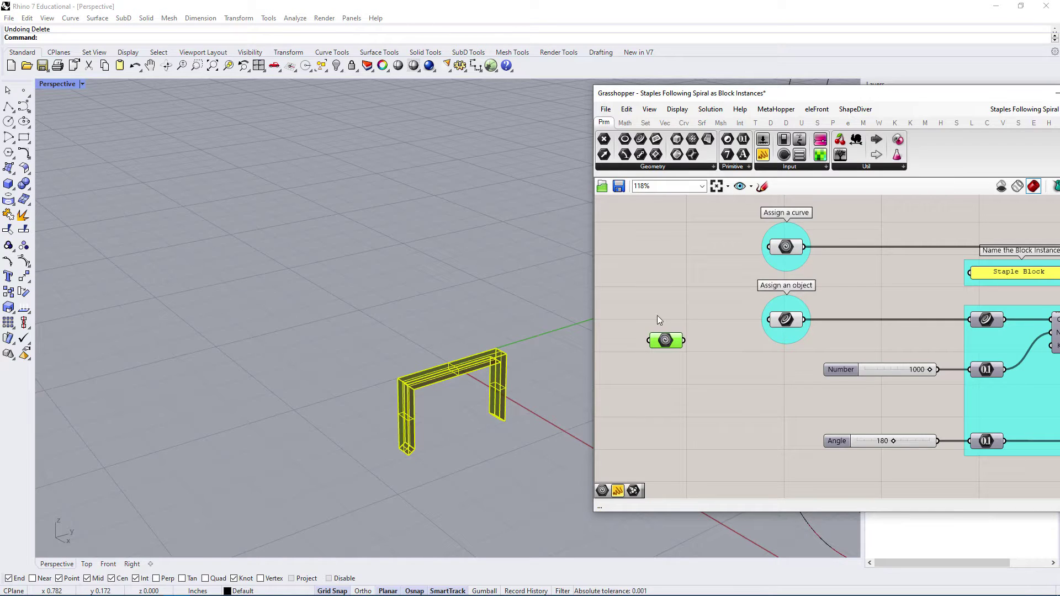
pyautogui.moveTo(516, 309); pyautogui.dragTo(336, 485)
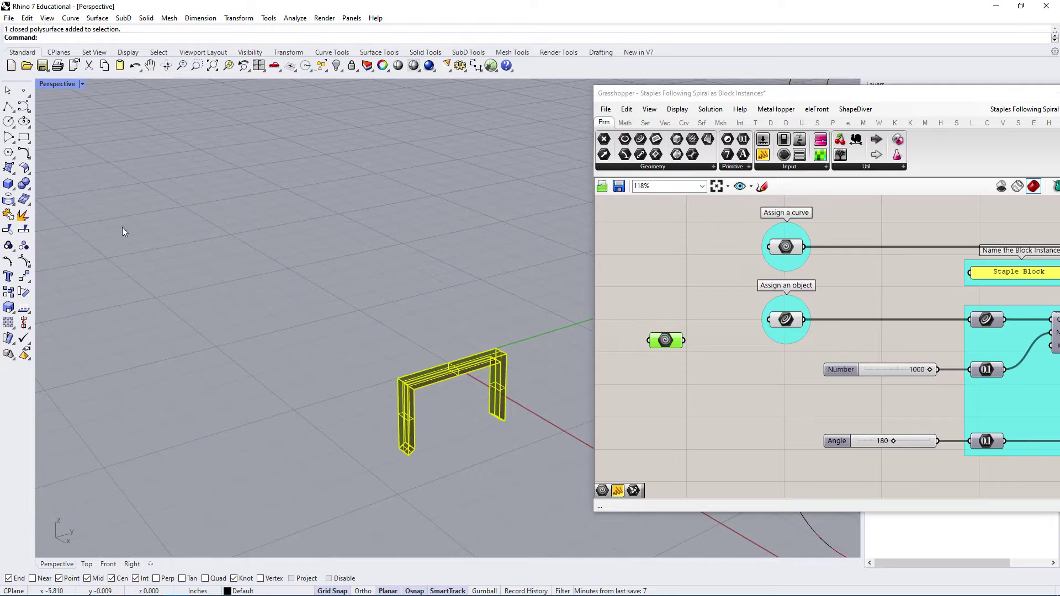
pyautogui.press('Delete')
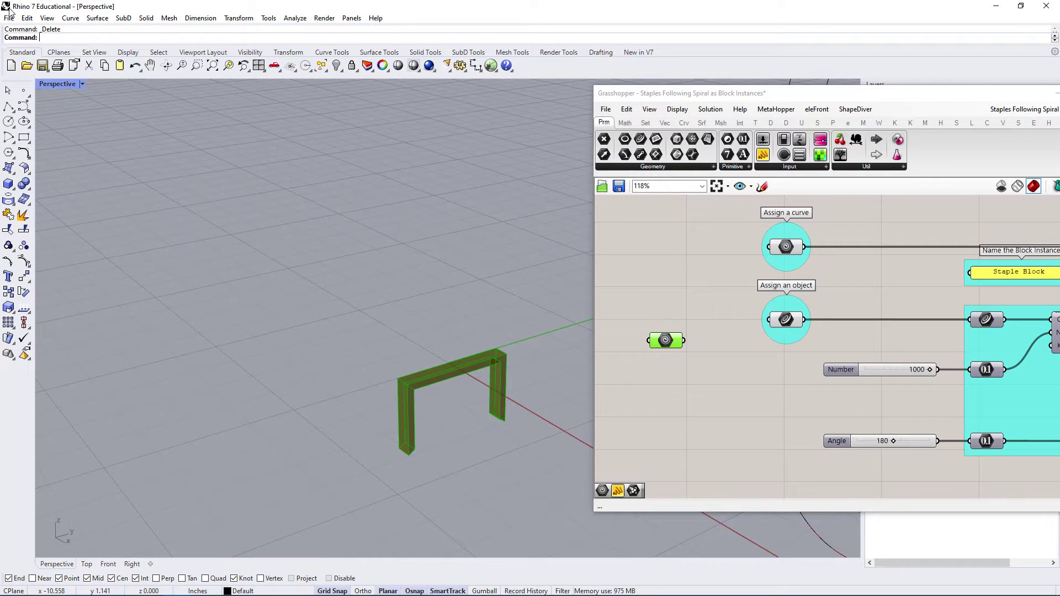
# Remove the standalone Geometry parameter from the canvas.
pyautogui.click(705, 405)
pyautogui.click(654, 338)
pyautogui.moveTo(632, 390); pyautogui.dragTo(638, 393)
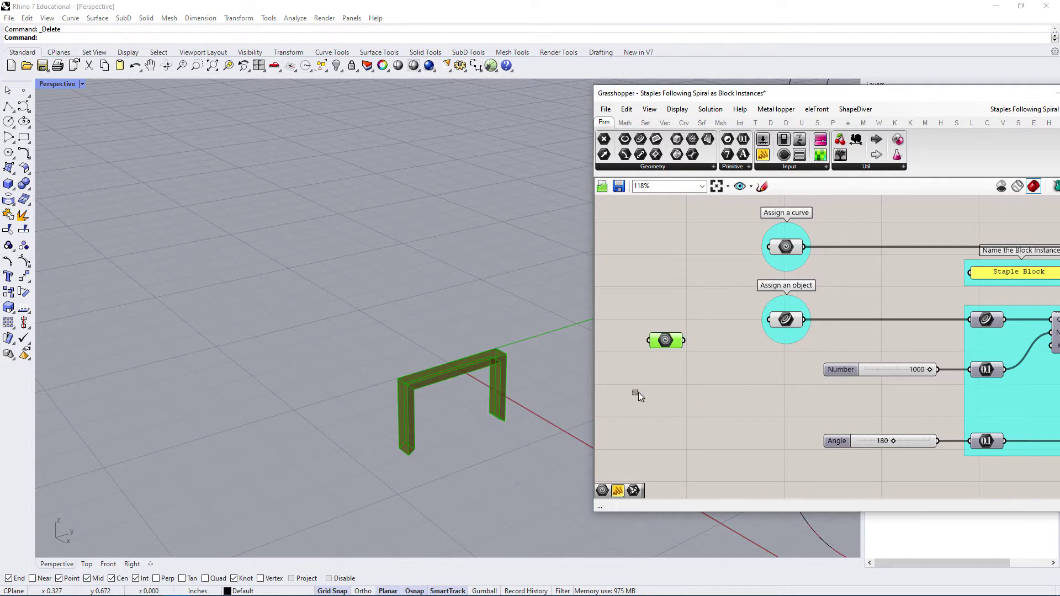
pyautogui.click(700, 350)
# Select the "Assign a curve" and "Assign an object" inputs to examine the geometry they hold in the viewport.
pyautogui.moveTo(717, 221); pyautogui.dragTo(812, 340)
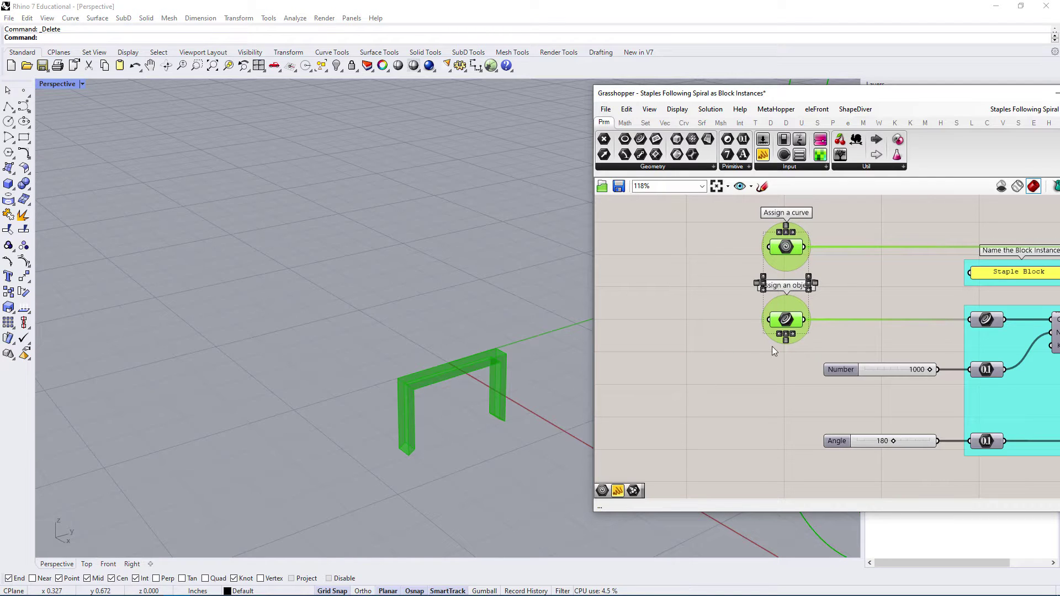
pyautogui.moveTo(842, 226); pyautogui.dragTo(825, 274, button='right')
pyautogui.click(824, 274)
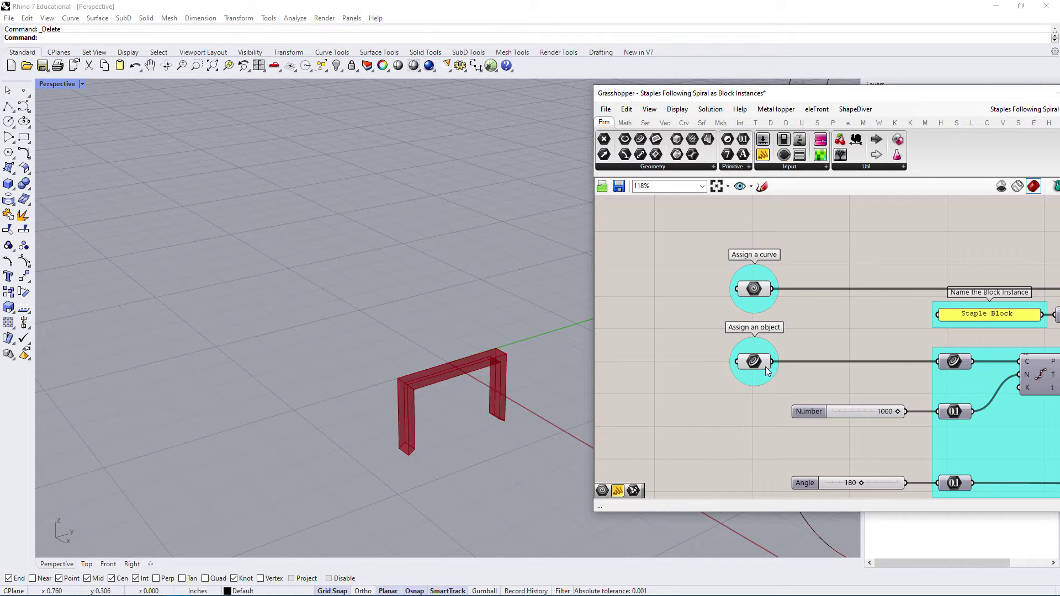
pyautogui.moveTo(798, 244); pyautogui.dragTo(717, 312)
pyautogui.click(828, 254)
# Set the spiral curve as the one geometry of the "Assign a curve" parameter.
pyautogui.scroll(-6, 299, 362)
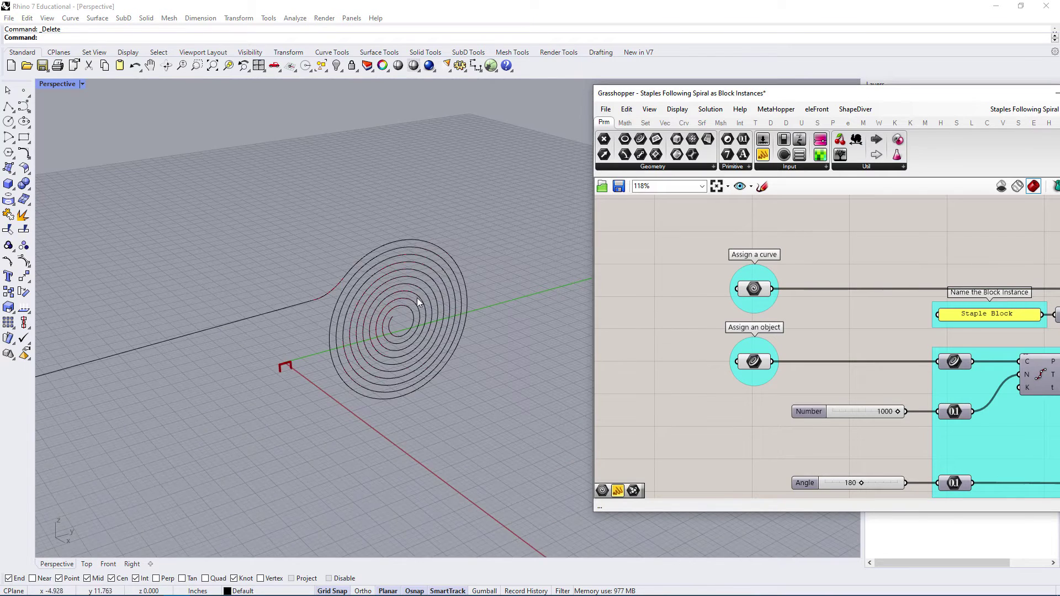
pyautogui.scroll(3, 384, 330)
pyautogui.click(384, 330)
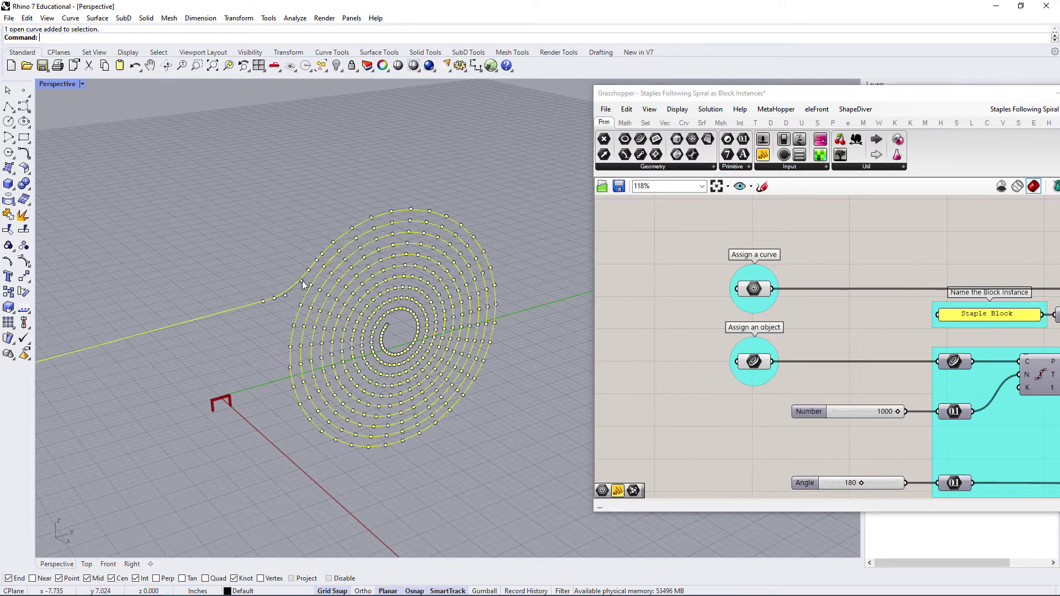
pyautogui.rightClick(754, 287)
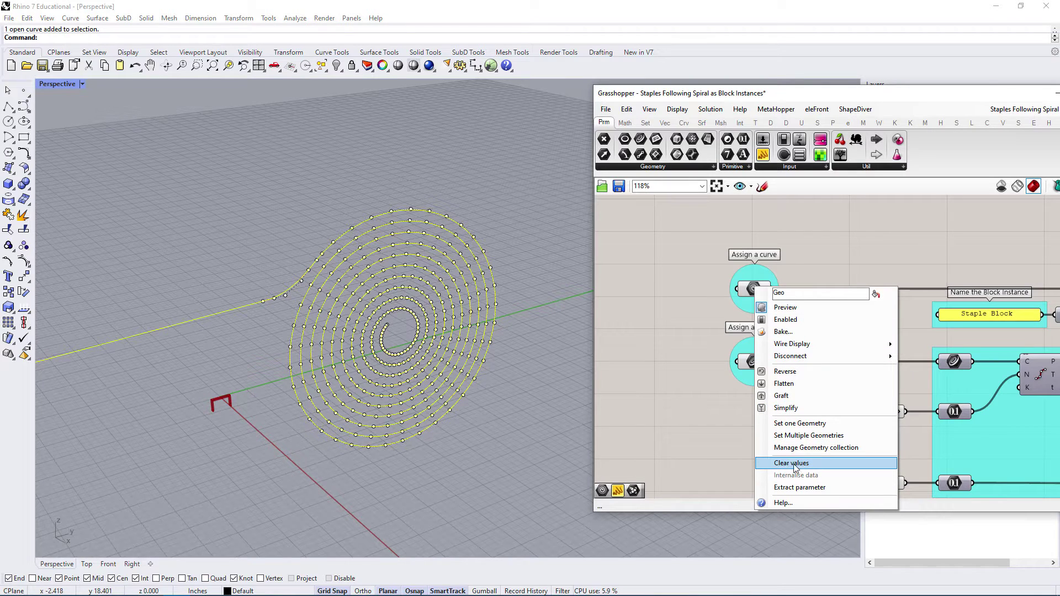
pyautogui.click(695, 413)
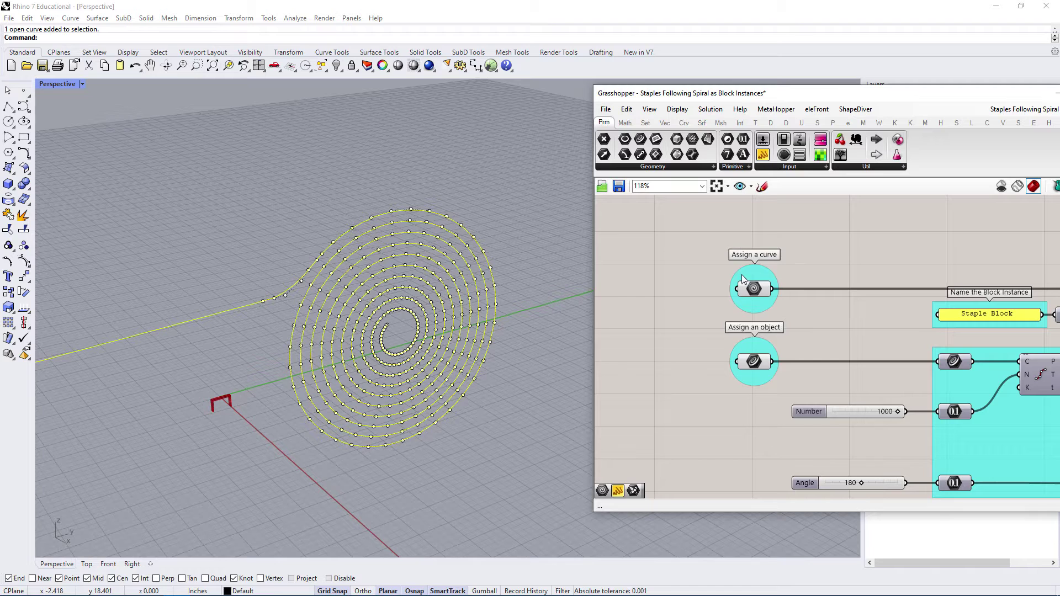
pyautogui.rightClick(754, 286)
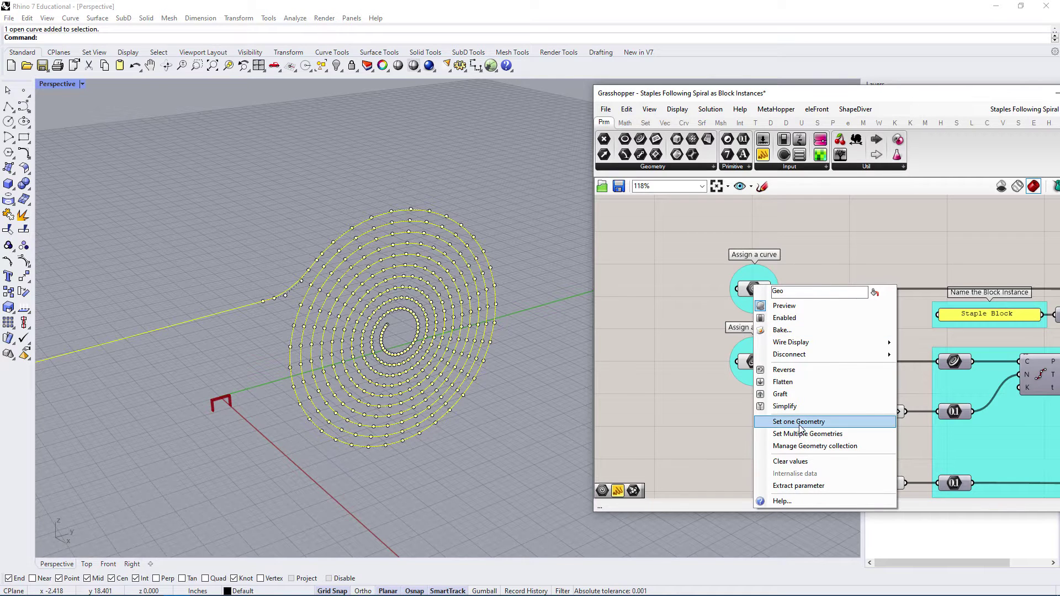
pyautogui.click(817, 423)
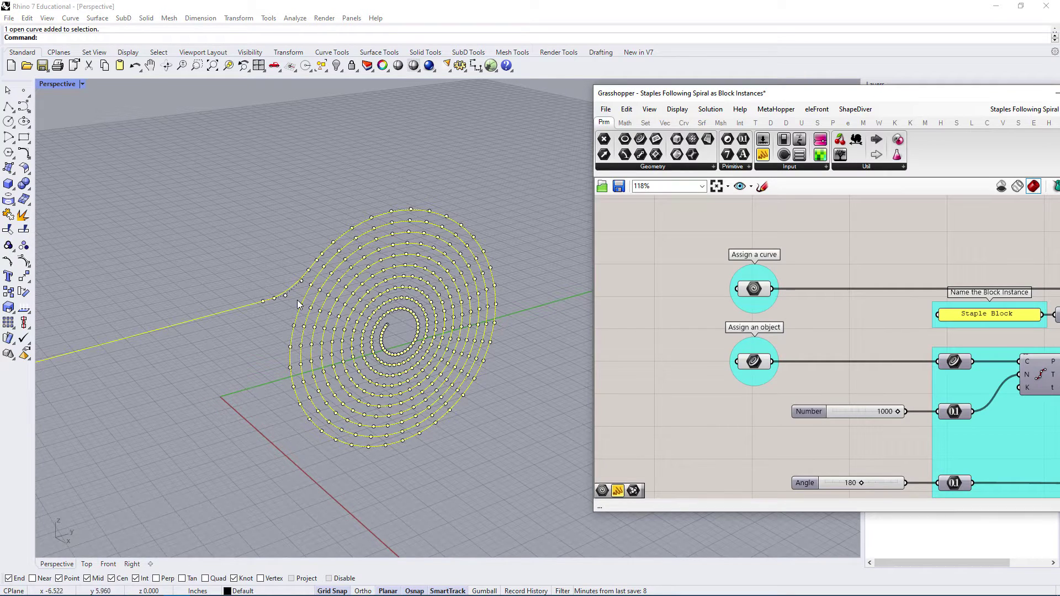
# Try deleting the spiral curve from the Rhino model while the "Assign a curve" parameter references it, and undo the deletion.
pyautogui.click(165, 328)
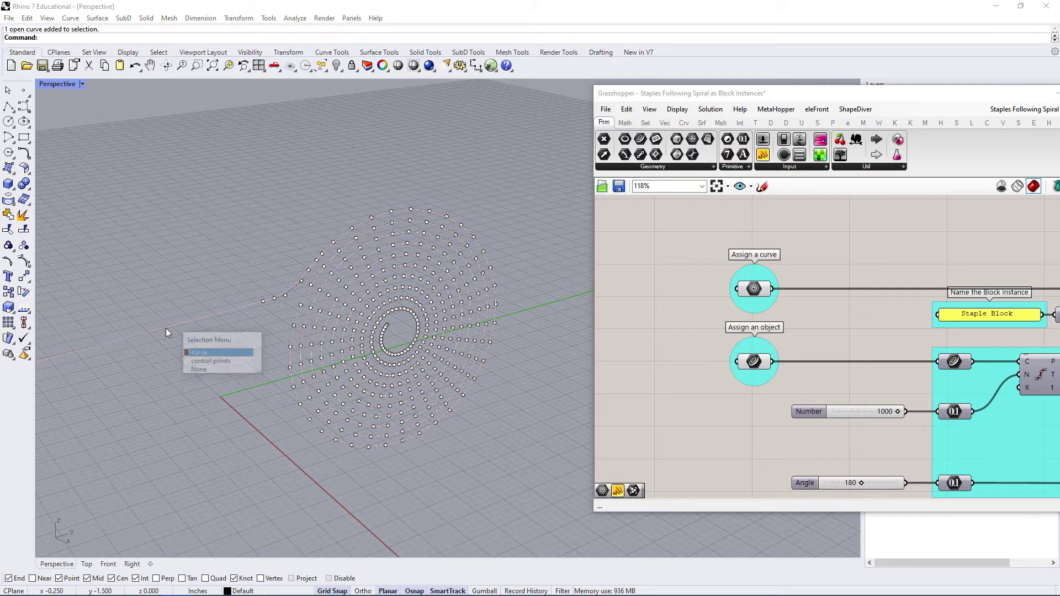
pyautogui.click(203, 355)
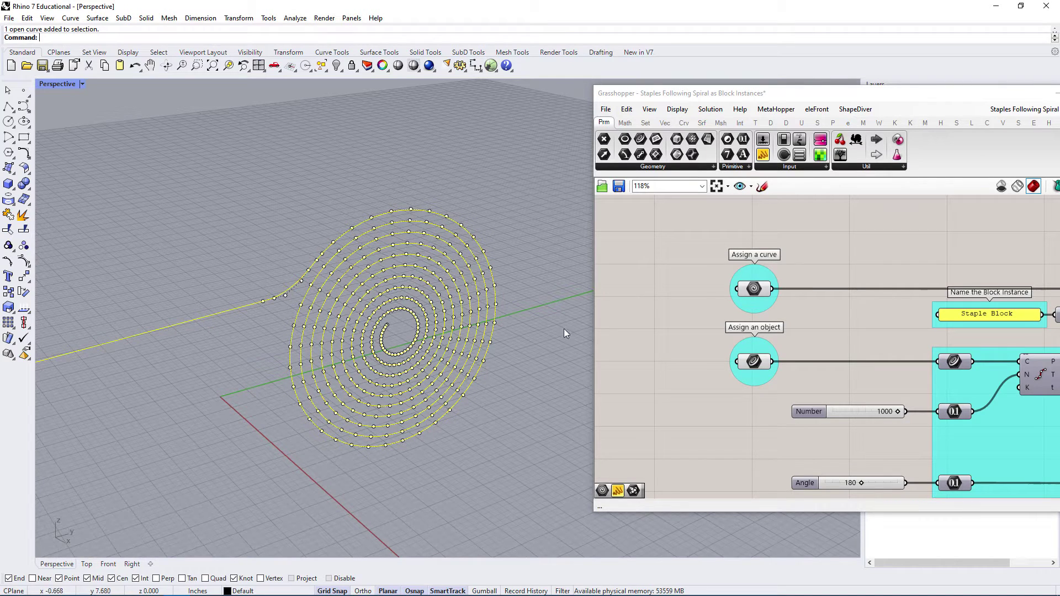
pyautogui.rightClick(760, 293)
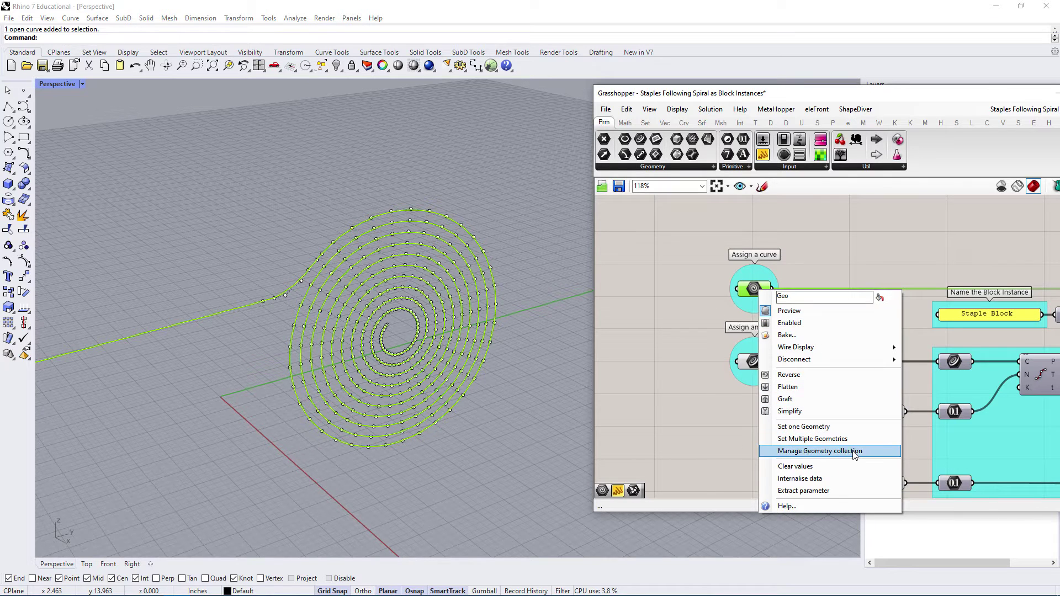
pyautogui.click(525, 177)
pyautogui.press('Delete')
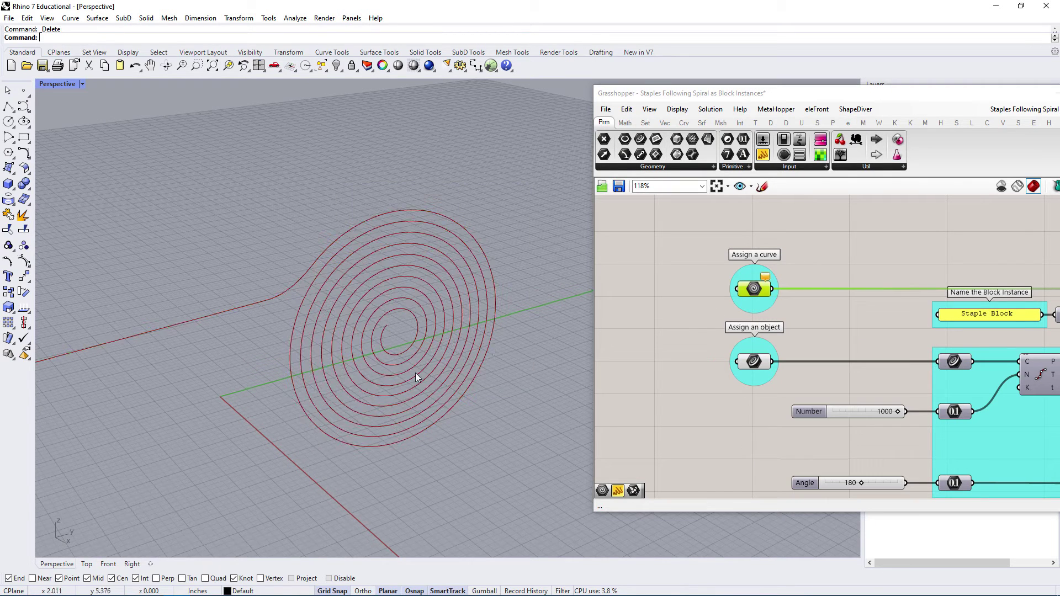
pyautogui.hotkey('ctrl', 'z')
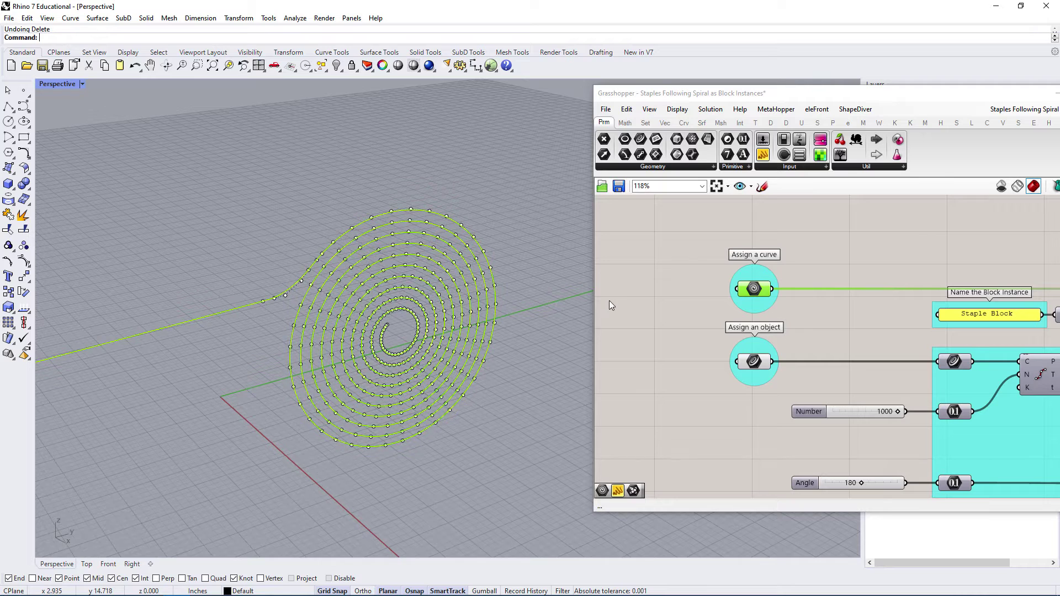
# Internalise the spiral curve data in the "Assign a curve" Geometry parameter.
pyautogui.click(800, 248)
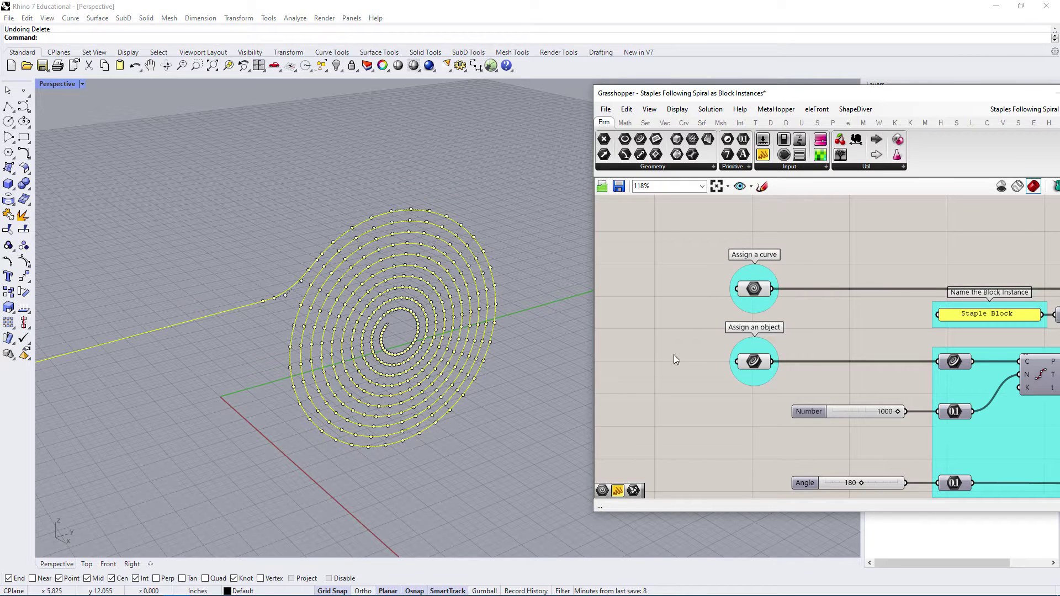
pyautogui.click(758, 289)
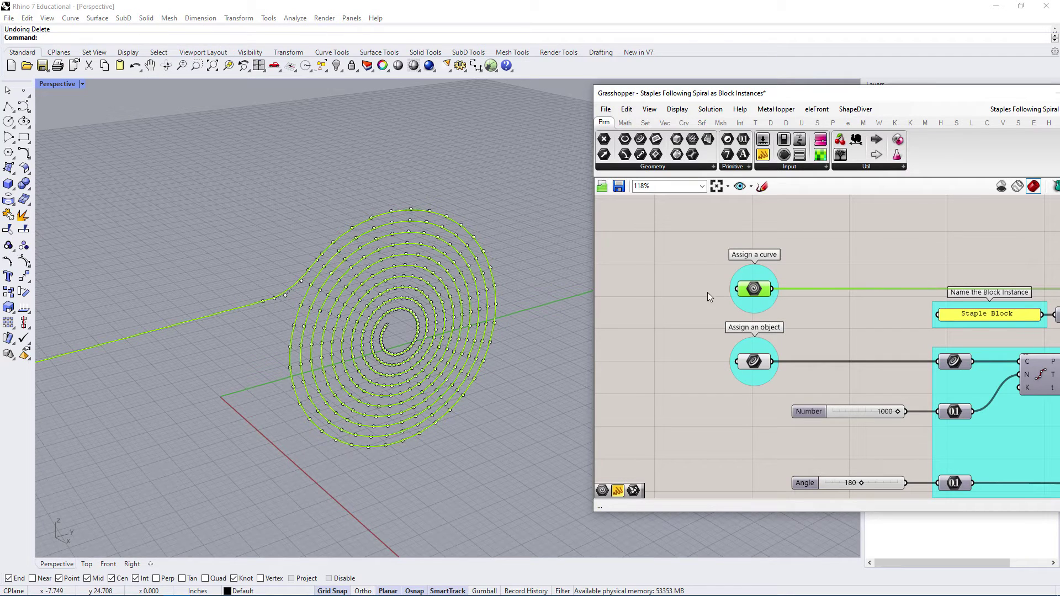
pyautogui.moveTo(881, 94); pyautogui.dragTo(792, 87)
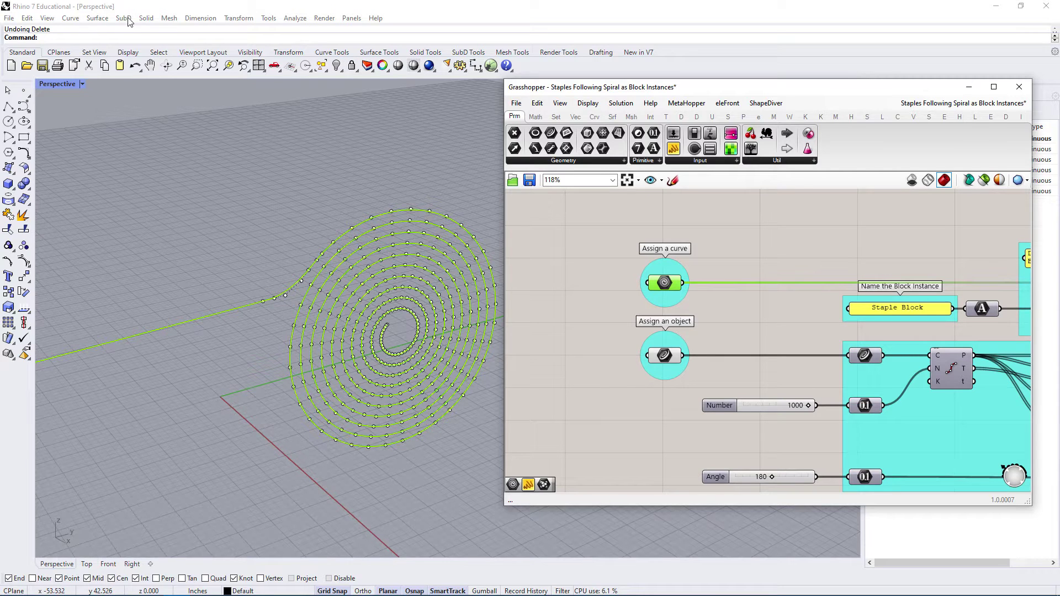
pyautogui.rightClick(666, 284)
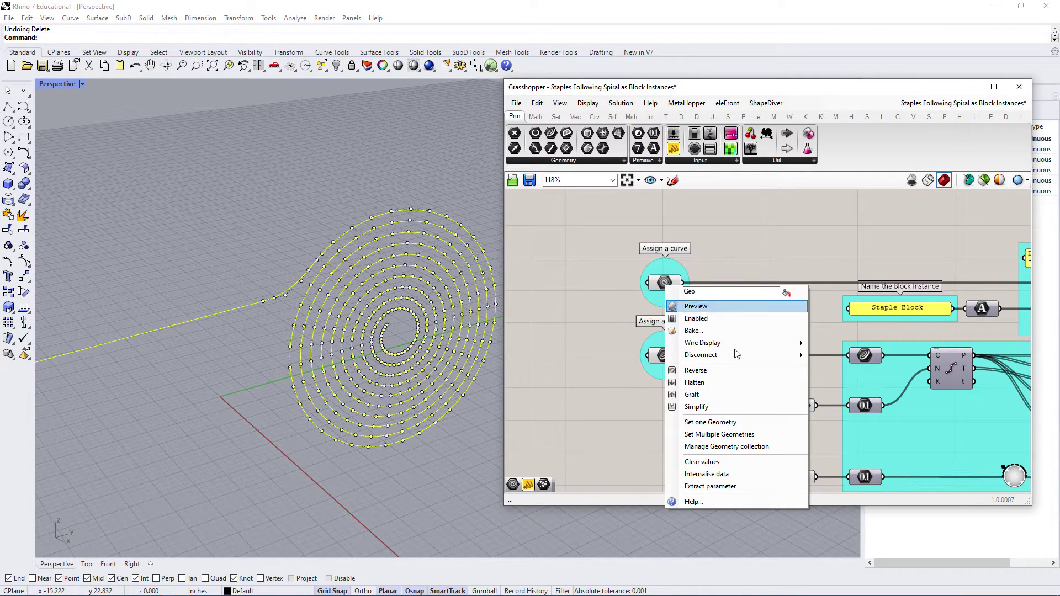
pyautogui.click(726, 474)
# Select both the "Assign a curve" and "Assign an object" inputs and examine their geometry in the Perspective viewport.
pyautogui.moveTo(713, 238); pyautogui.dragTo(608, 373)
pyautogui.moveTo(726, 418); pyautogui.dragTo(752, 416, button='right')
pyautogui.moveTo(376, 283); pyautogui.dragTo(347, 255, button='right')
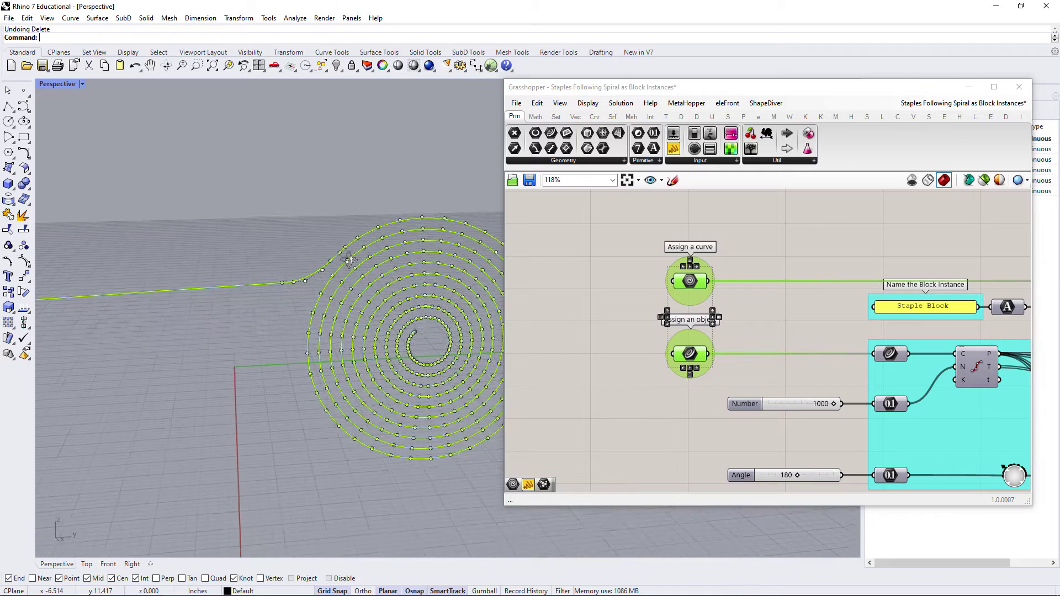
pyautogui.scroll(-5, 348, 256)
pyautogui.scroll(2, 343, 310)
pyautogui.press('Escape')
# Minimise the Grasshopper window and maximise the Right viewport with empty drawing space beside the existing spiral.
pyautogui.doubleClick(53, 85)
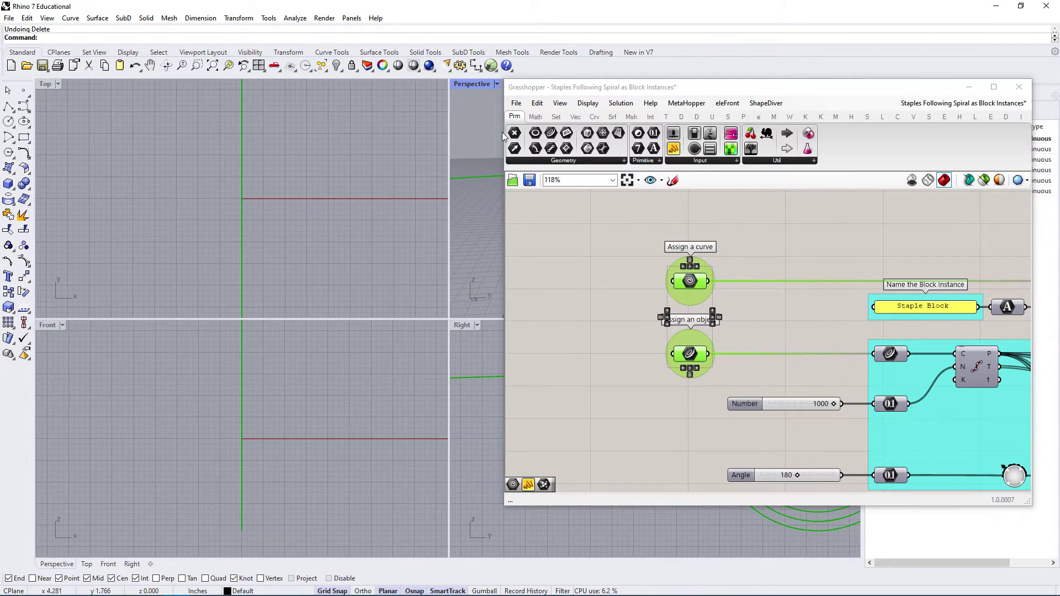
pyautogui.click(969, 87)
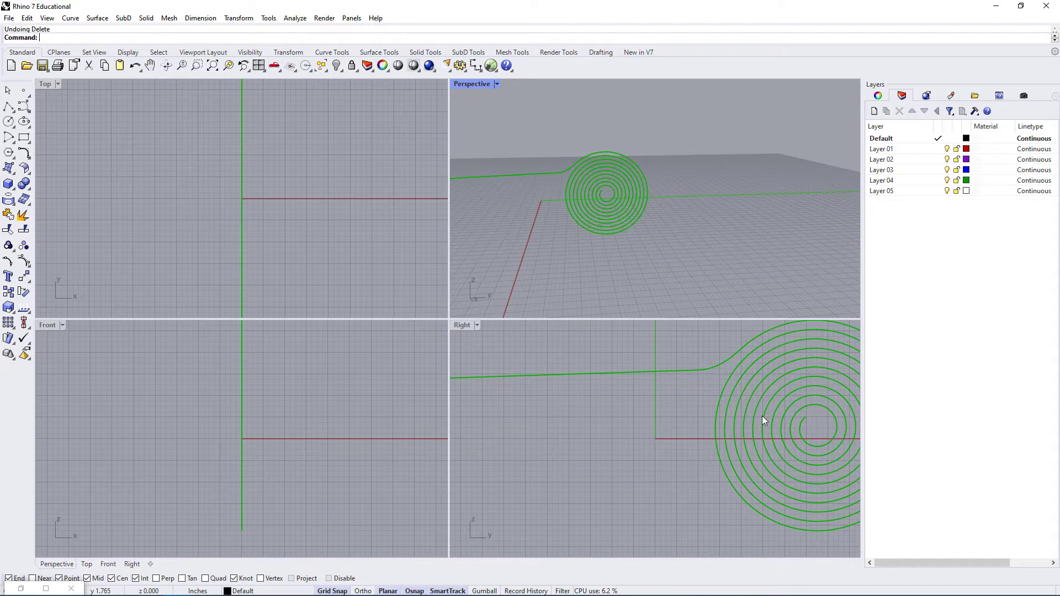
pyautogui.moveTo(797, 436); pyautogui.dragTo(570, 480, button='right')
pyautogui.moveTo(773, 459); pyautogui.dragTo(646, 461, button='right')
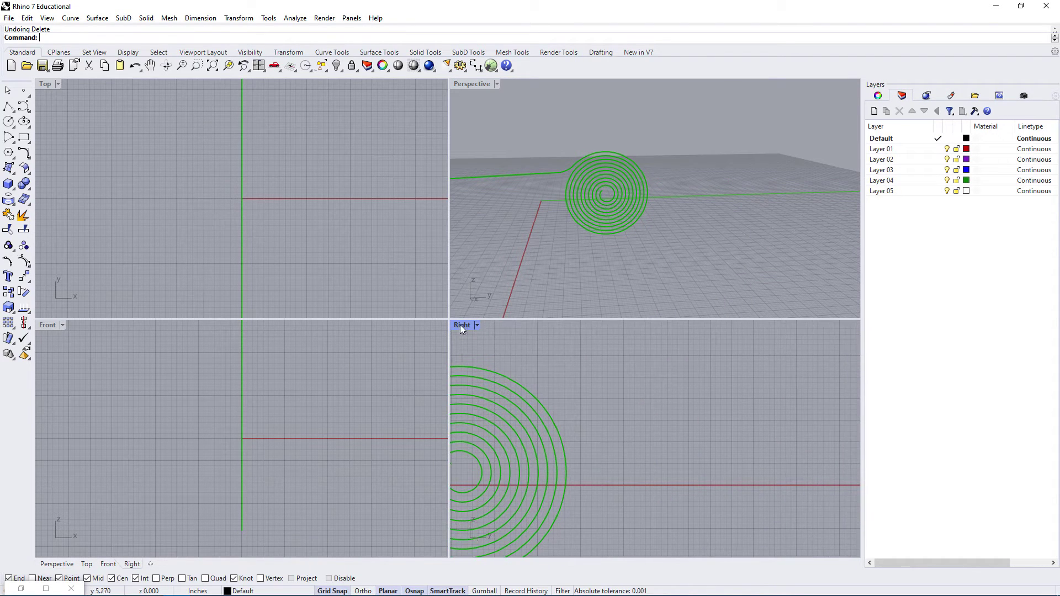
pyautogui.doubleClick(461, 326)
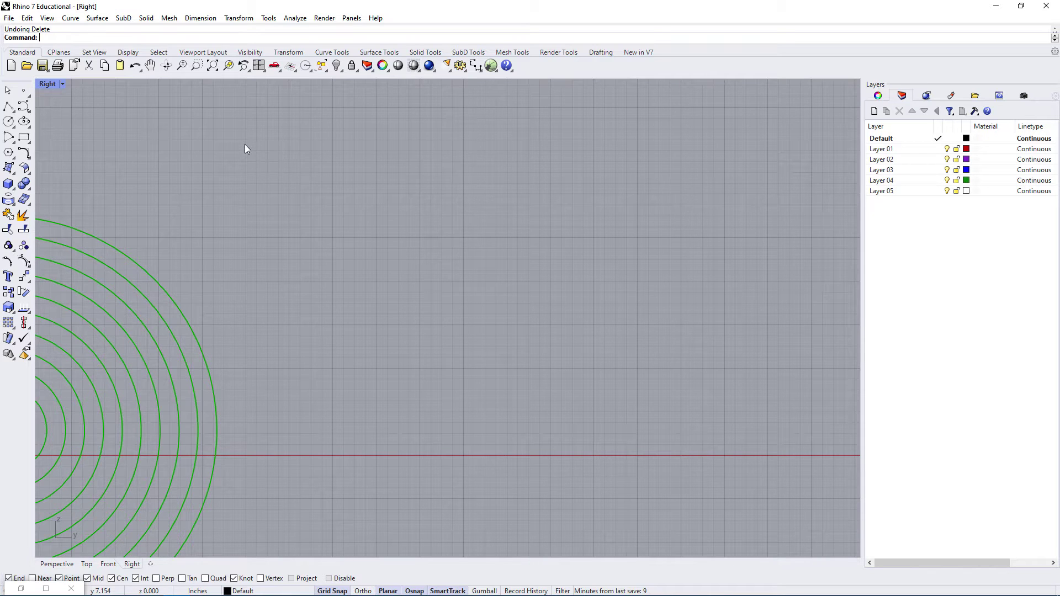
# Draw a flat 10-turn spiral beside the existing one, with a first radius of about 6 inches and a much smaller second radius.
pyautogui.write('Spiral')
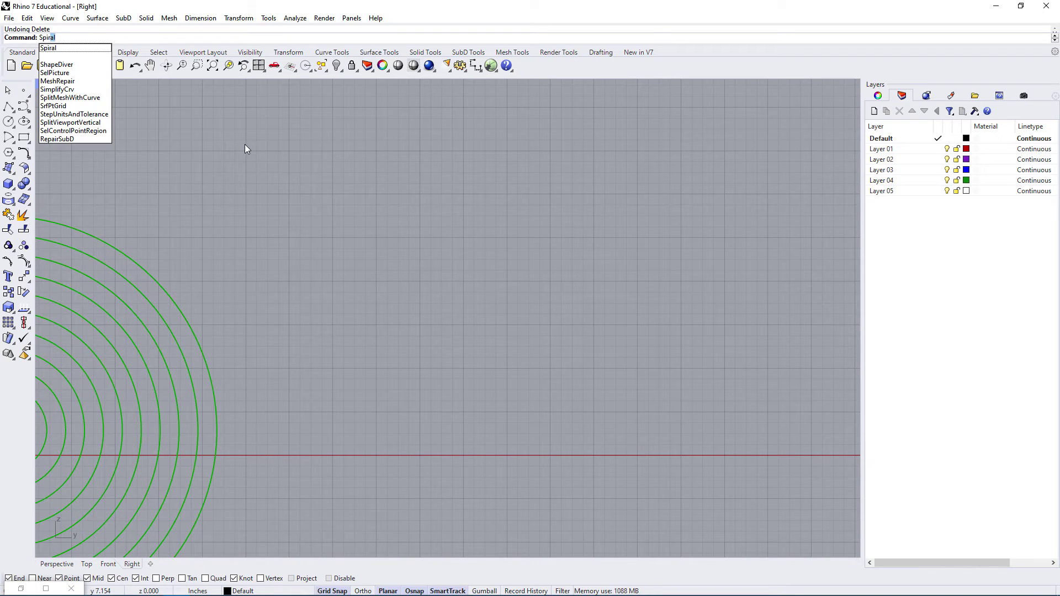
pyautogui.click(50, 48)
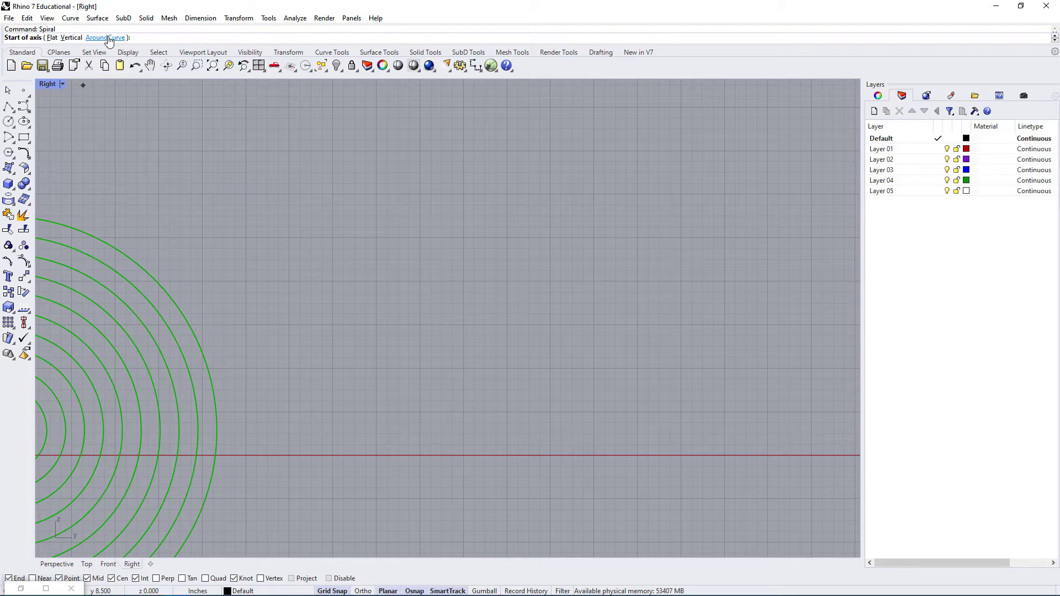
pyautogui.click(53, 38)
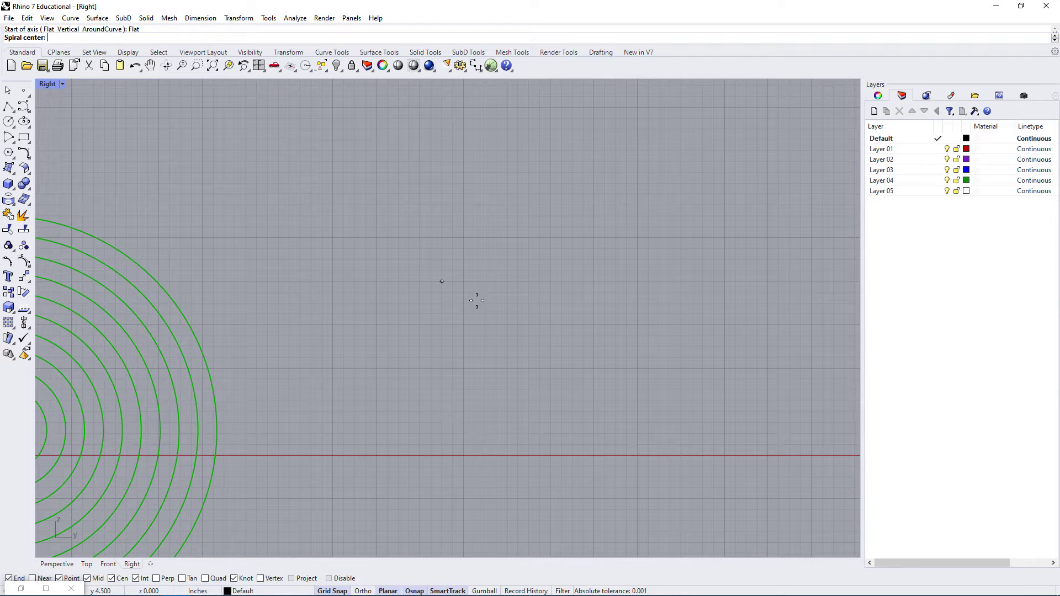
pyautogui.click(571, 400)
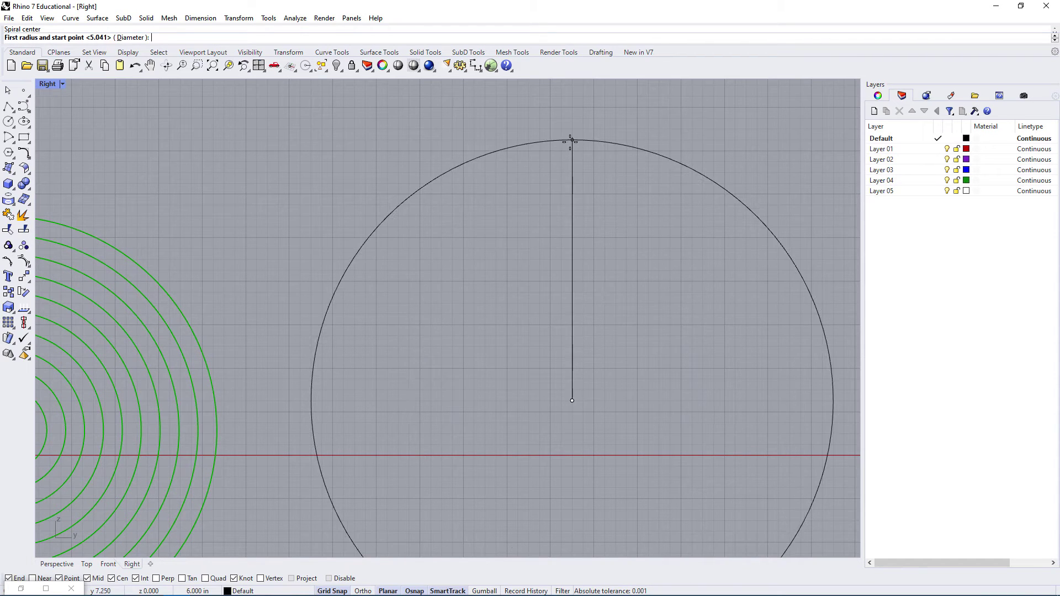
pyautogui.click(572, 142)
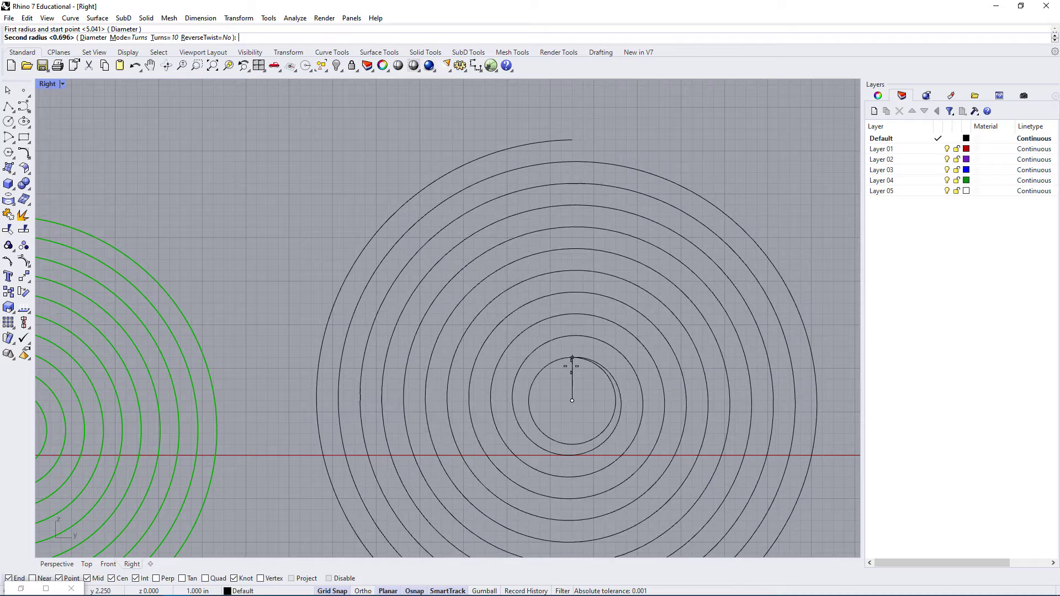
pyautogui.click(572, 390)
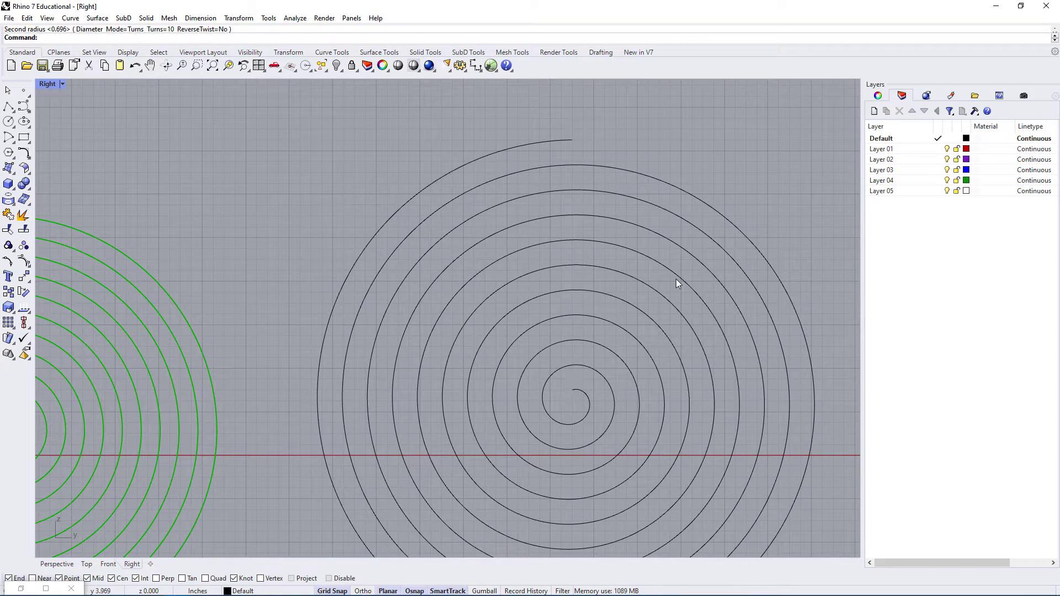
# Draw a single-segment polyline rising away from a point just above and beyond the new spiral's outer end.
pyautogui.scroll(-6, 611, 174)
pyautogui.moveTo(660, 230); pyautogui.dragTo(639, 225, button='right')
pyautogui.moveTo(215, 226); pyautogui.dragTo(274, 221, button='right')
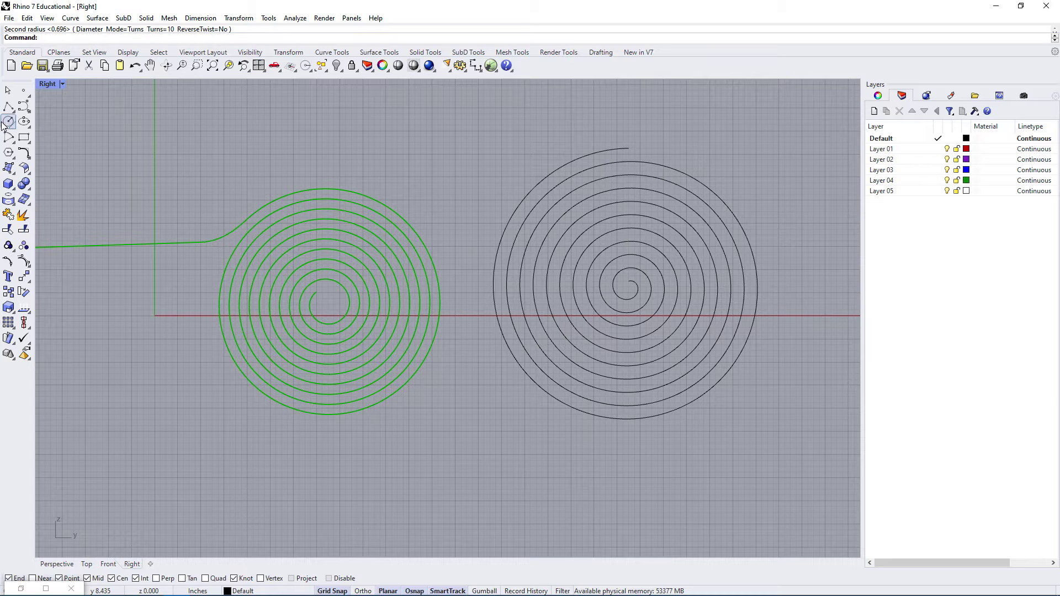
pyautogui.click(9, 107)
pyautogui.moveTo(660, 215); pyautogui.dragTo(461, 296, button='right')
pyautogui.click(499, 211)
pyautogui.click(776, 119)
pyautogui.press('Return')
# Blend the new spiral's outer end to the near end of the sloping line with BlendCrv, using curvature continuity at both ends.
pyautogui.write('BlendCrv')
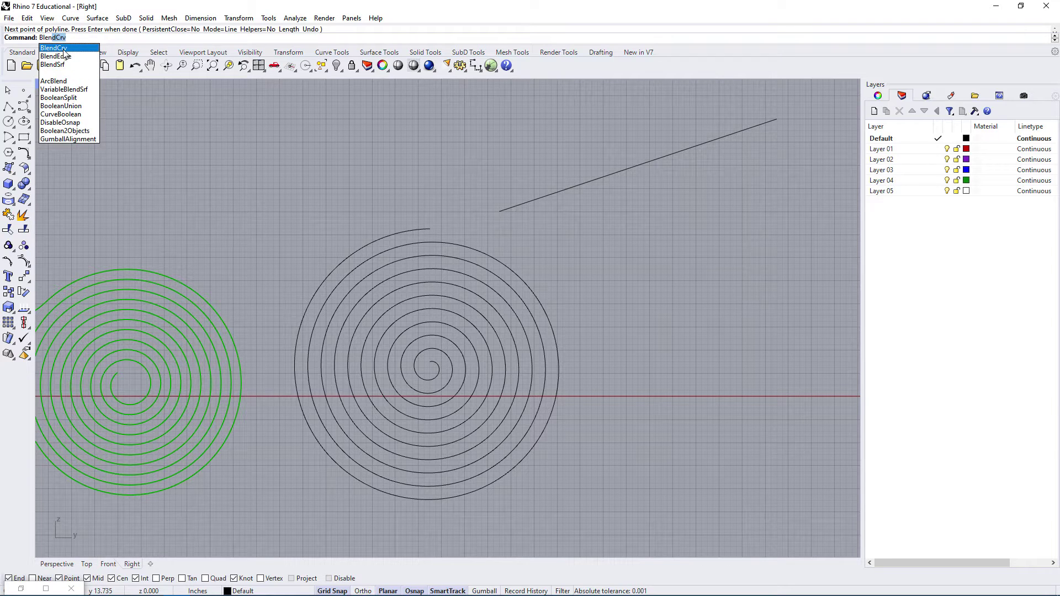
pyautogui.click(55, 48)
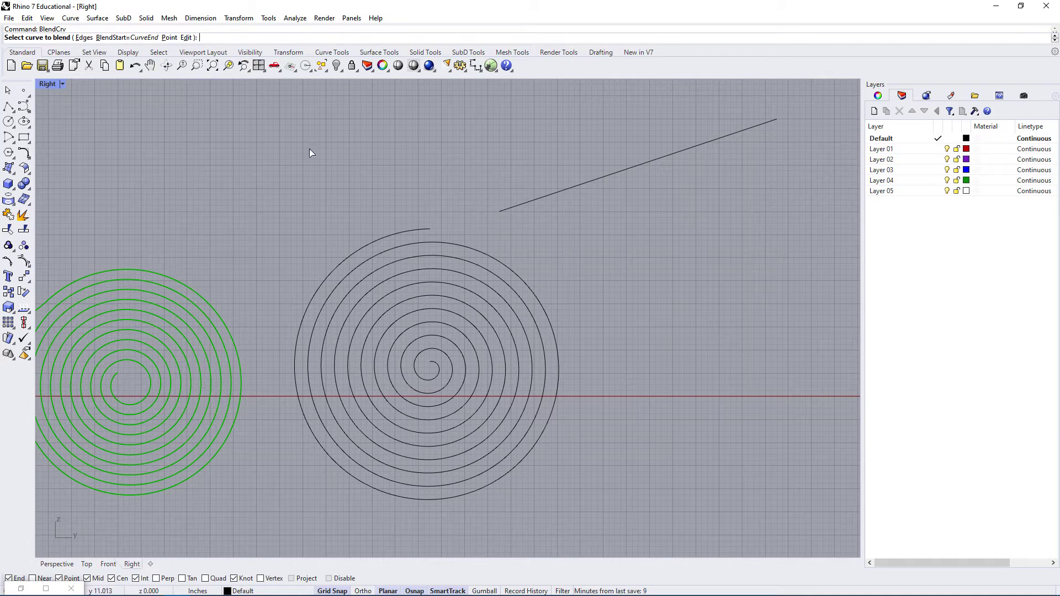
pyautogui.click(425, 231)
pyautogui.click(500, 211)
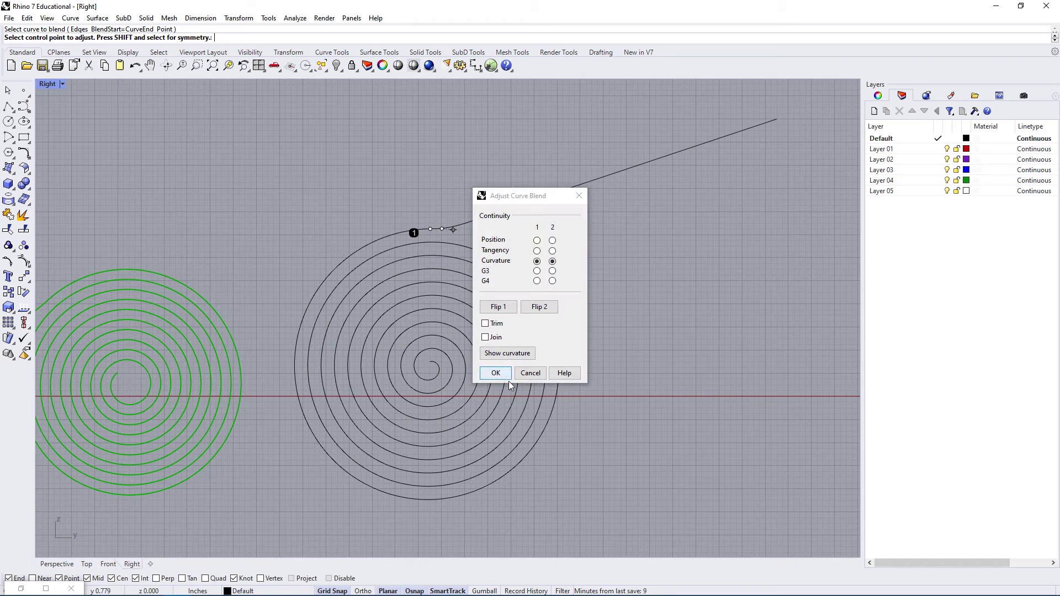
pyautogui.moveTo(515, 197); pyautogui.dragTo(648, 189)
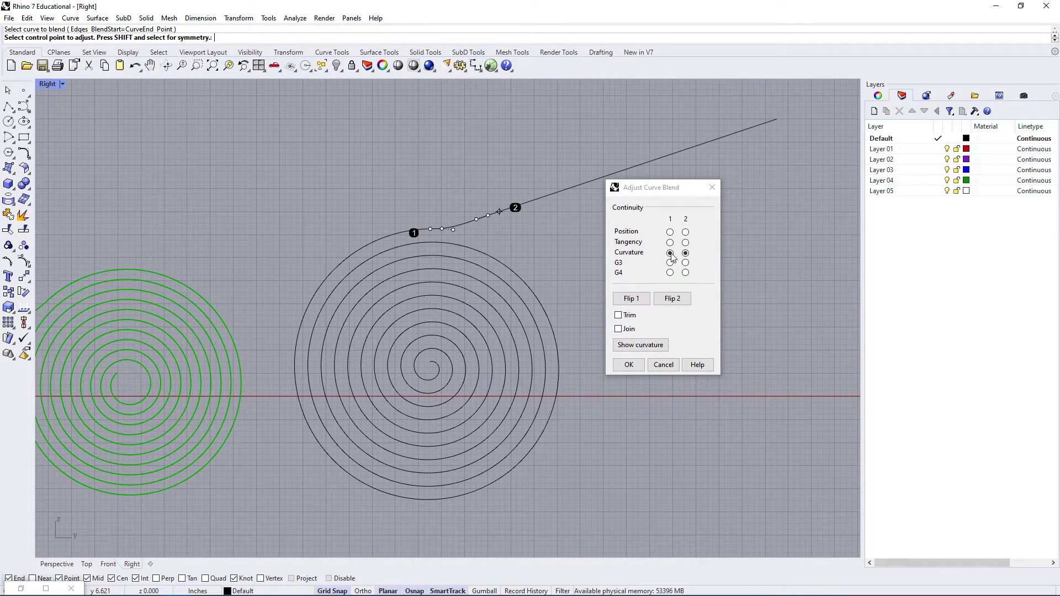
pyautogui.click(628, 365)
pyautogui.scroll(-3, 478, 284)
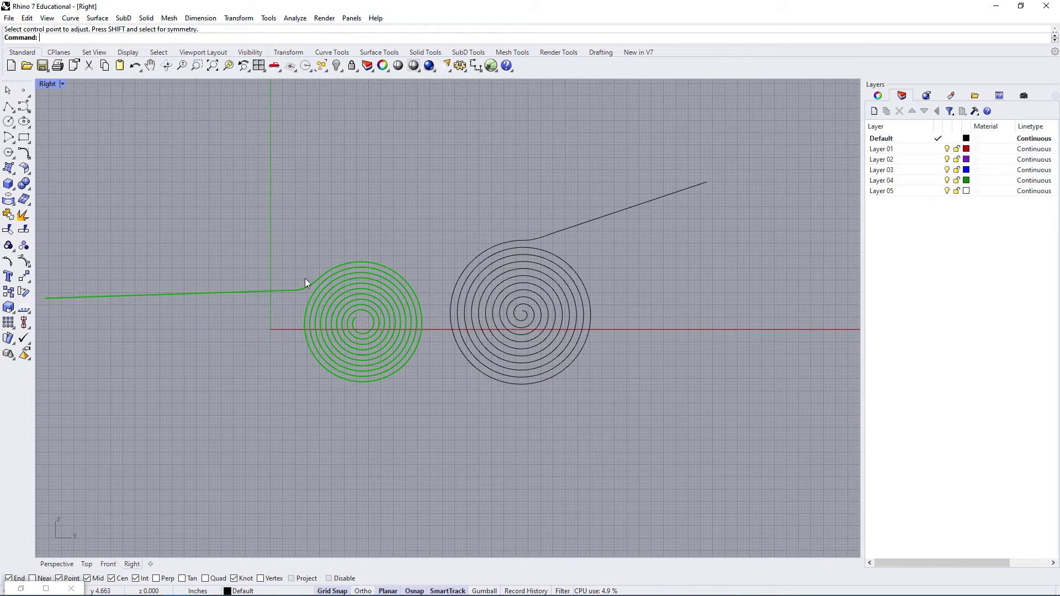
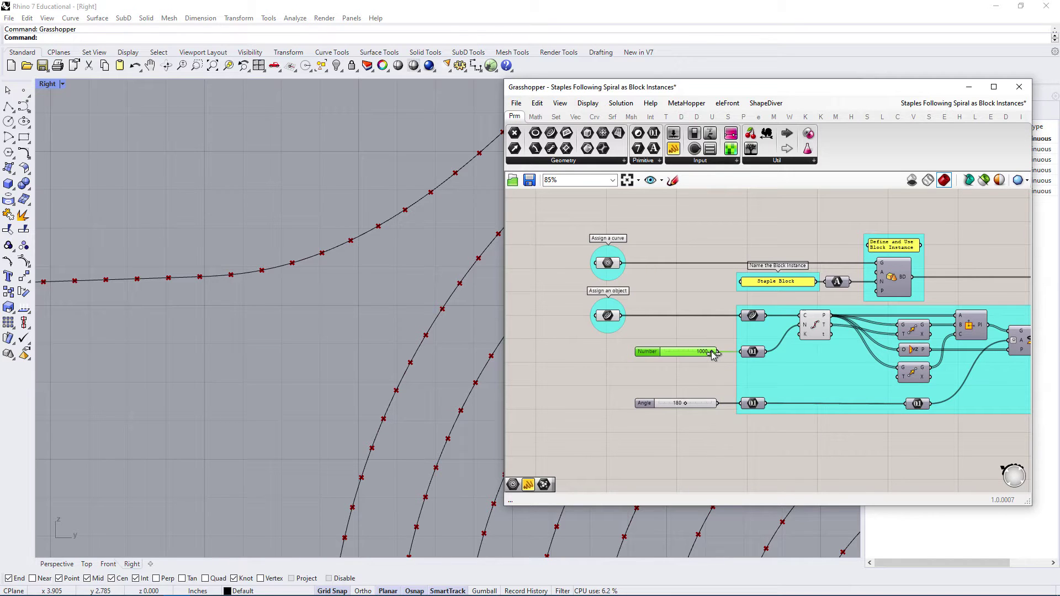
# Lower the Number slider to 0 and select the Divide Curve component, checking the straight lead-out of the new curve.
pyautogui.moveTo(711, 352); pyautogui.dragTo(628, 362)
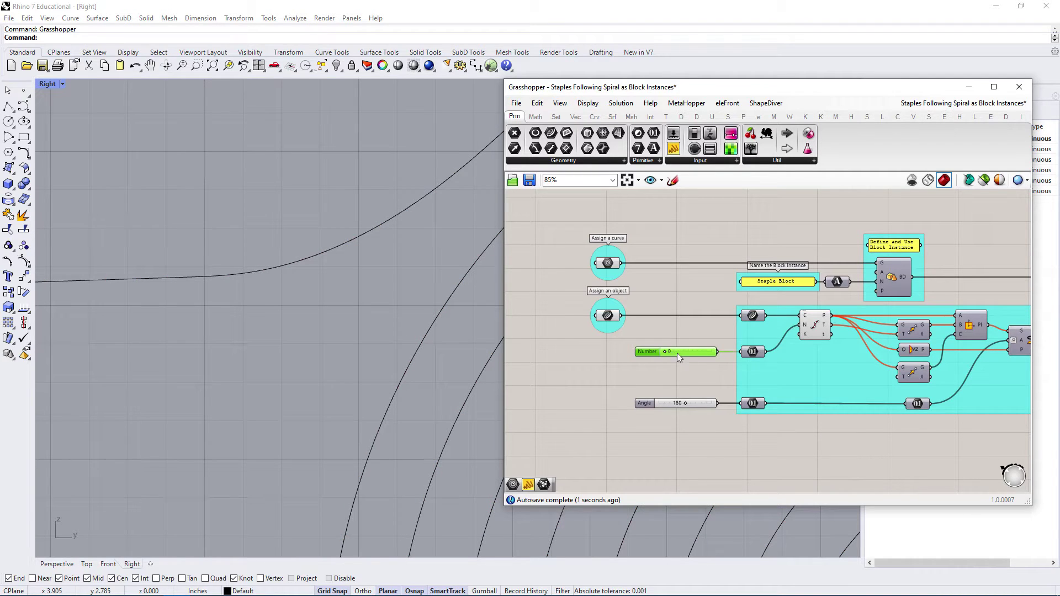
pyautogui.click(825, 315)
pyautogui.scroll(-6, 303, 291)
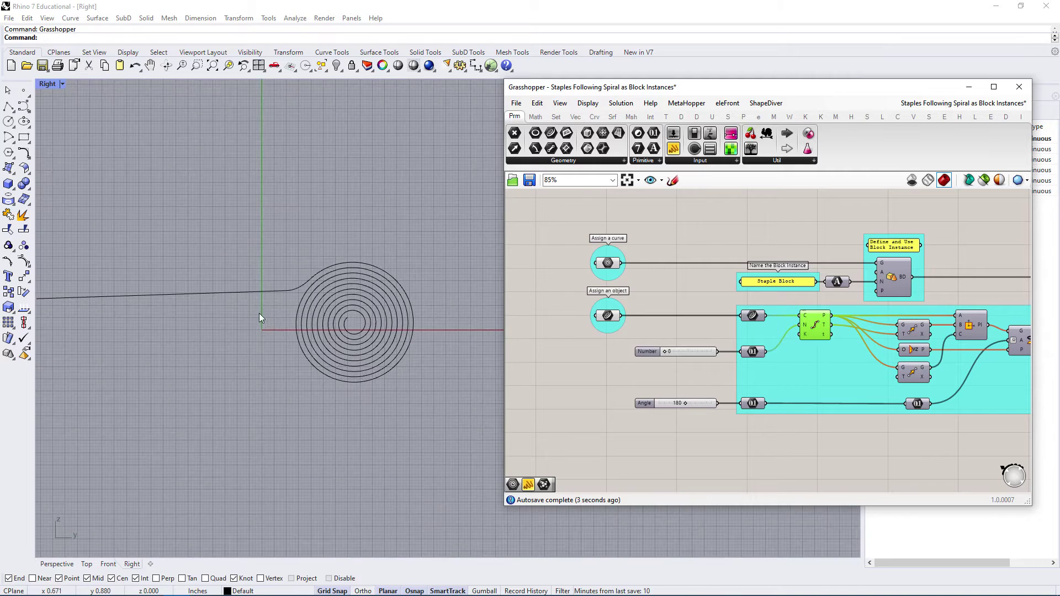
pyautogui.scroll(10, 248, 327)
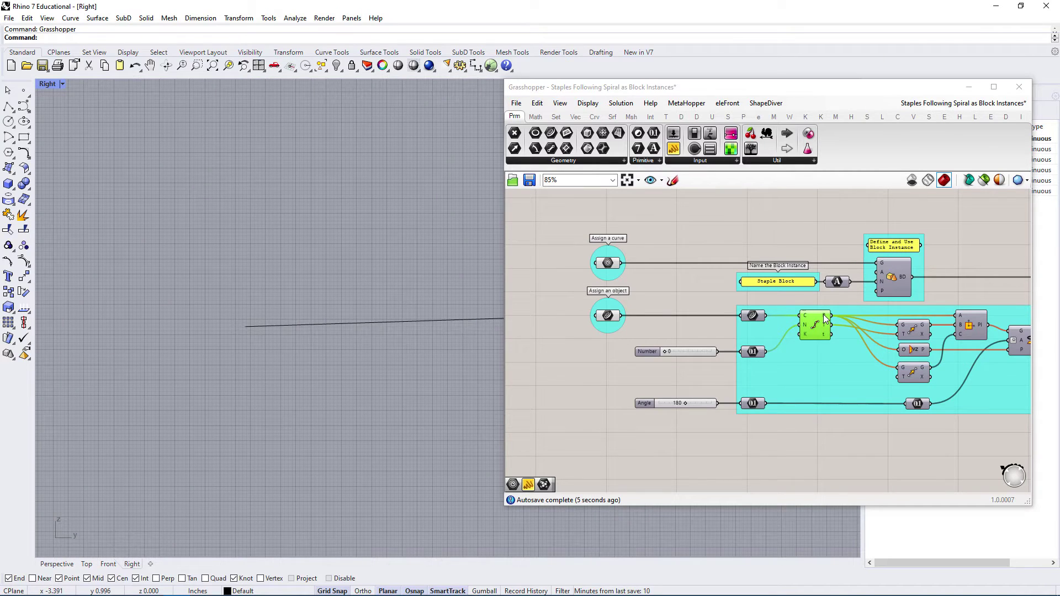
pyautogui.moveTo(825, 318)
# Raise the Number slider feeding Divide Curve to 140.
pyautogui.scroll(1, 822, 317)
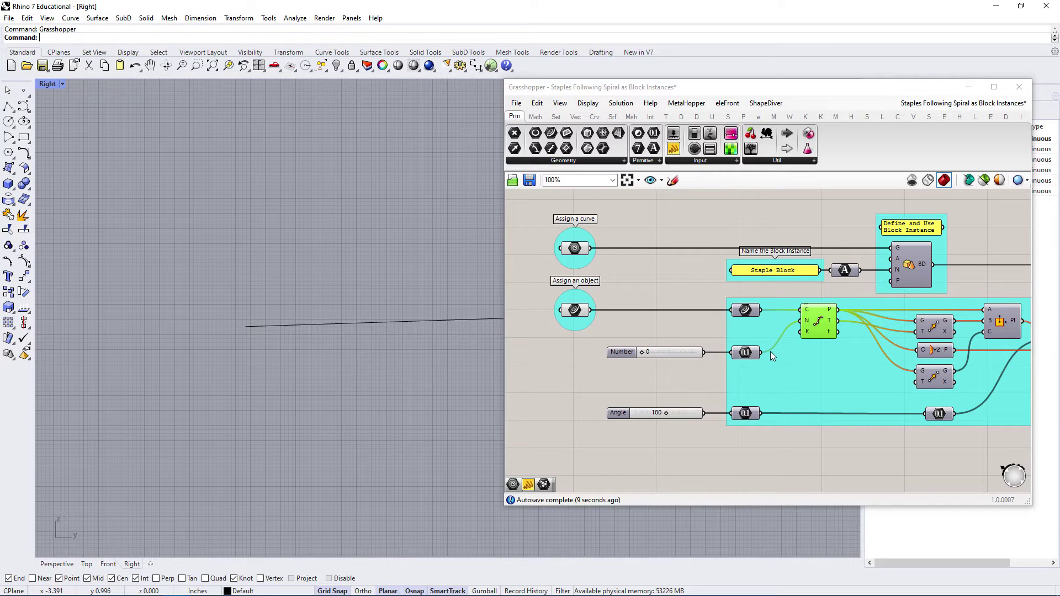
pyautogui.moveTo(763, 340); pyautogui.dragTo(737, 332, button='right')
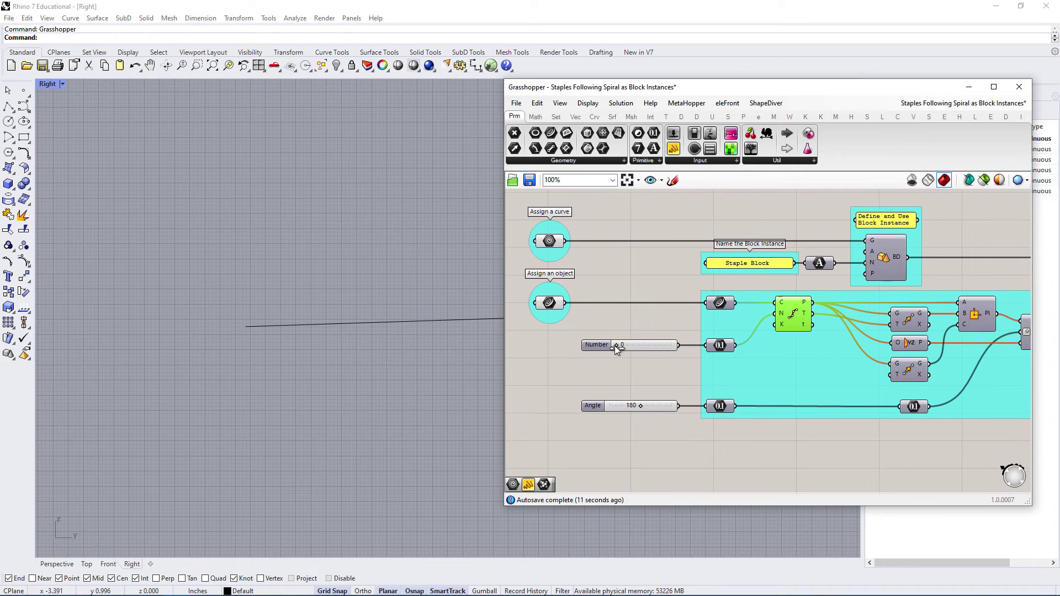
pyautogui.moveTo(614, 345); pyautogui.dragTo(622, 345)
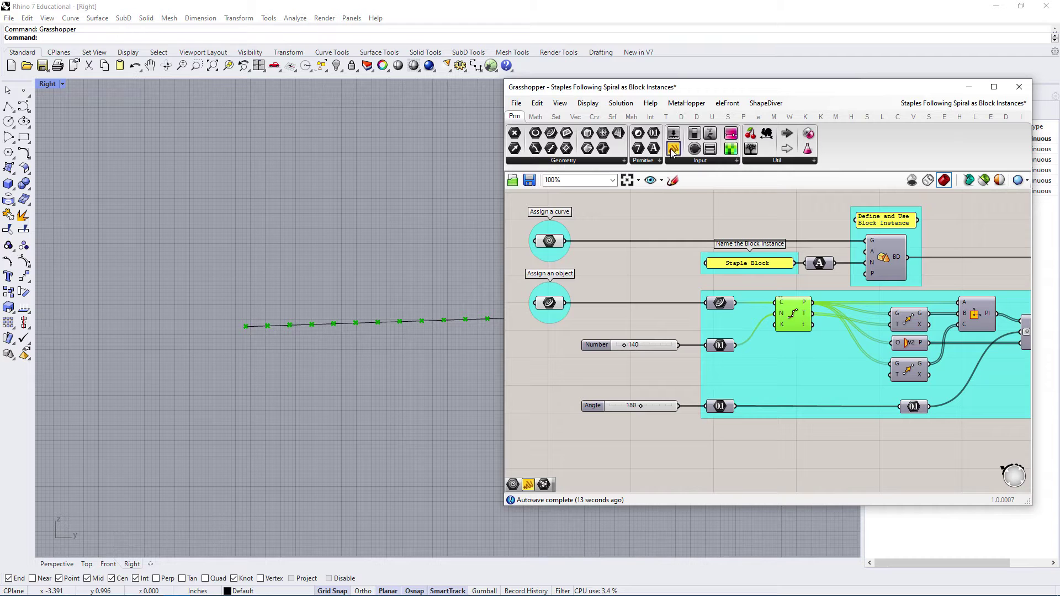
# Add a Panel below the cyan component group and connect the Divide Curve points output to it.
pyautogui.moveTo(673, 152); pyautogui.dragTo(840, 435)
pyautogui.moveTo(813, 302); pyautogui.dragTo(800, 461)
pyautogui.moveTo(852, 436); pyautogui.dragTo(829, 372, button='right')
pyautogui.scroll(2, 869, 406)
pyautogui.moveTo(869, 406); pyautogui.dragTo(857, 344, button='right')
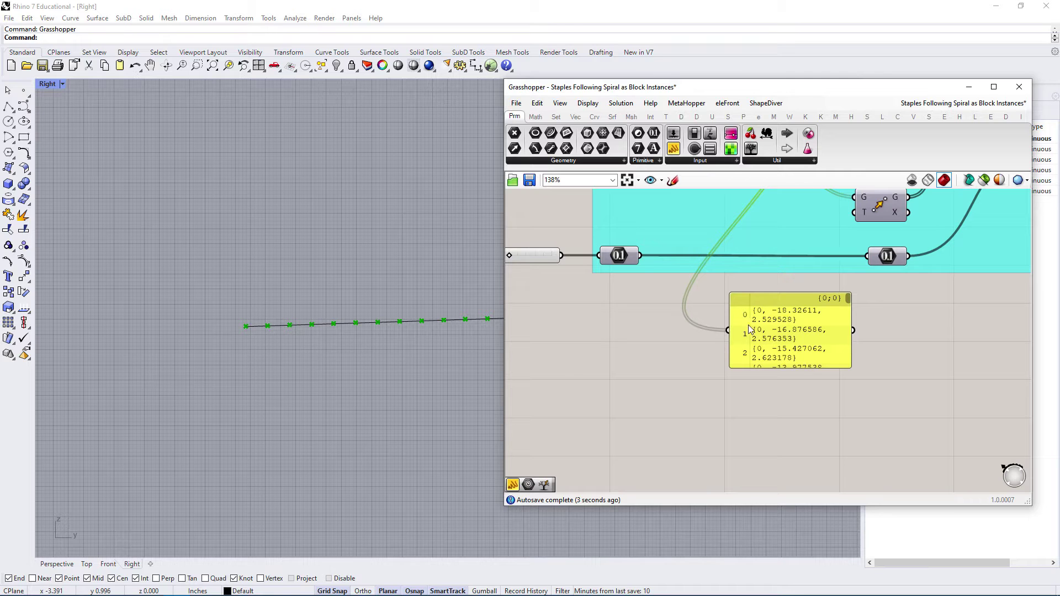
# Examine the division point coordinates in the panel from the first to the last entry, comparing them with the Number slider.
pyautogui.moveTo(705, 290); pyautogui.dragTo(805, 393, button='right')
pyautogui.click(619, 278)
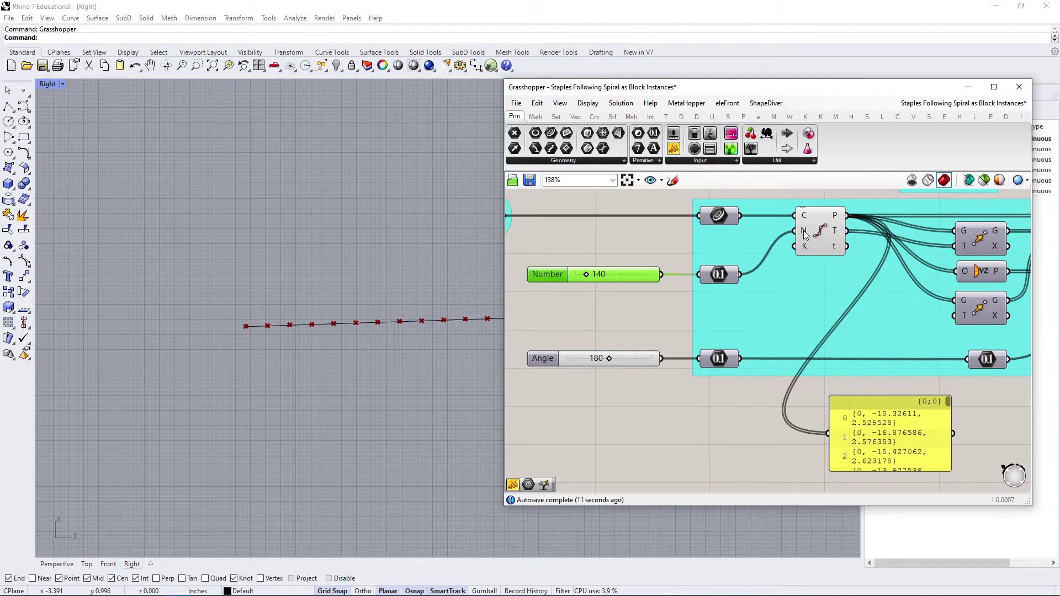
pyautogui.moveTo(804, 235)
pyautogui.moveTo(963, 422); pyautogui.dragTo(947, 393, button='right')
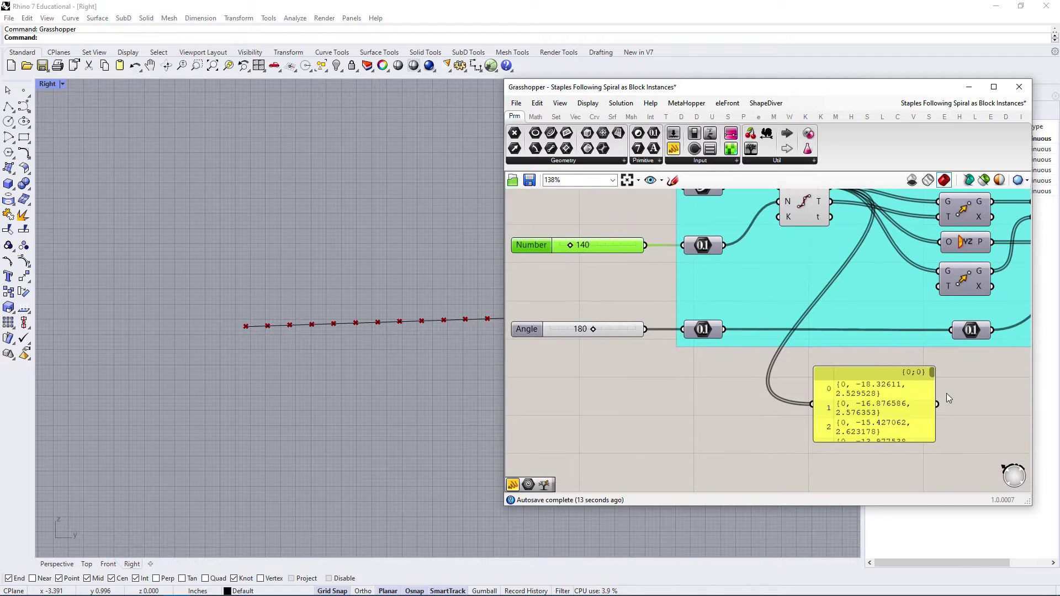
pyautogui.moveTo(932, 373); pyautogui.dragTo(940, 449)
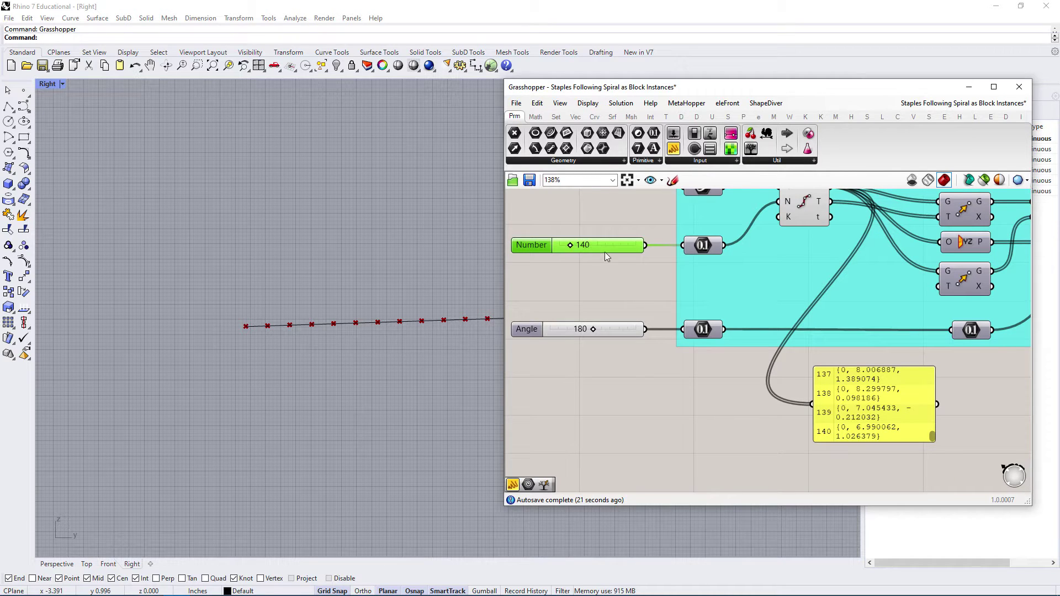
pyautogui.moveTo(933, 437); pyautogui.dragTo(933, 364)
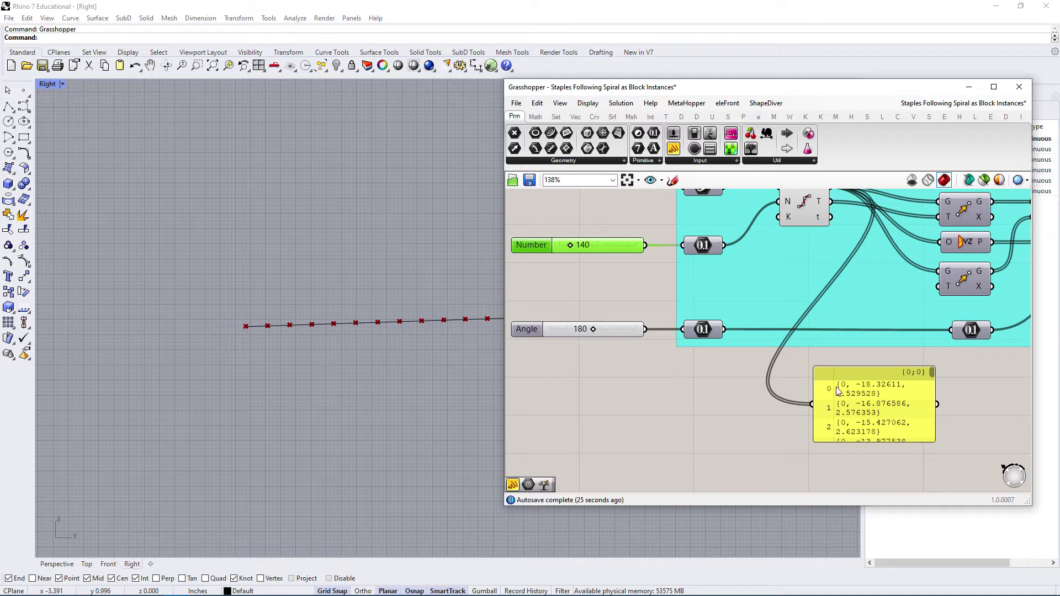
# Move the points panel aside below the component group and delete it.
pyautogui.moveTo(896, 346); pyautogui.dragTo(840, 377, button='right')
pyautogui.moveTo(817, 434); pyautogui.dragTo(940, 419)
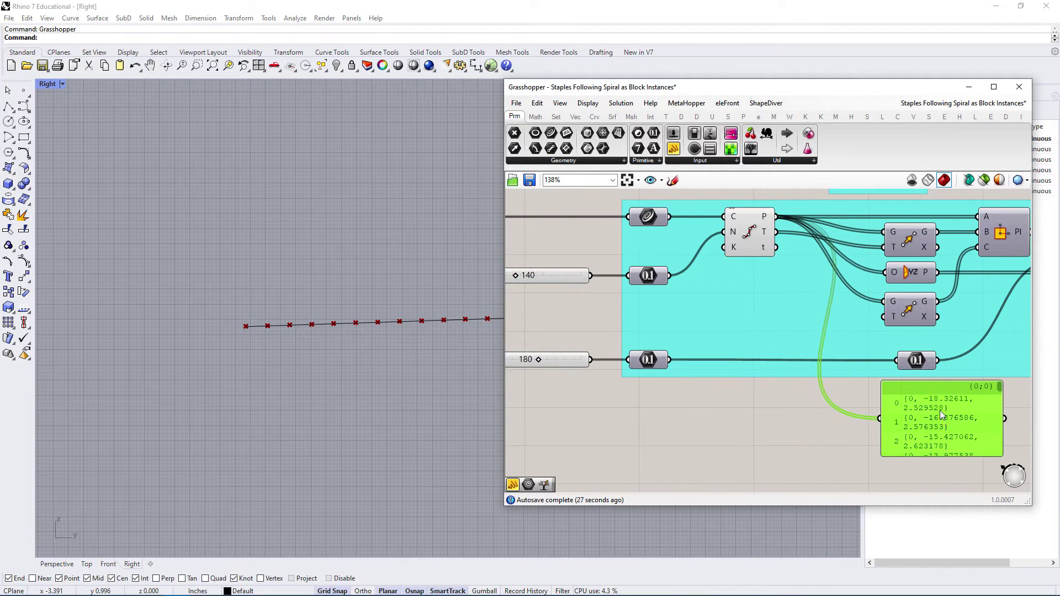
pyautogui.moveTo(978, 317); pyautogui.dragTo(878, 333, button='right')
pyautogui.moveTo(864, 445); pyautogui.dragTo(884, 448)
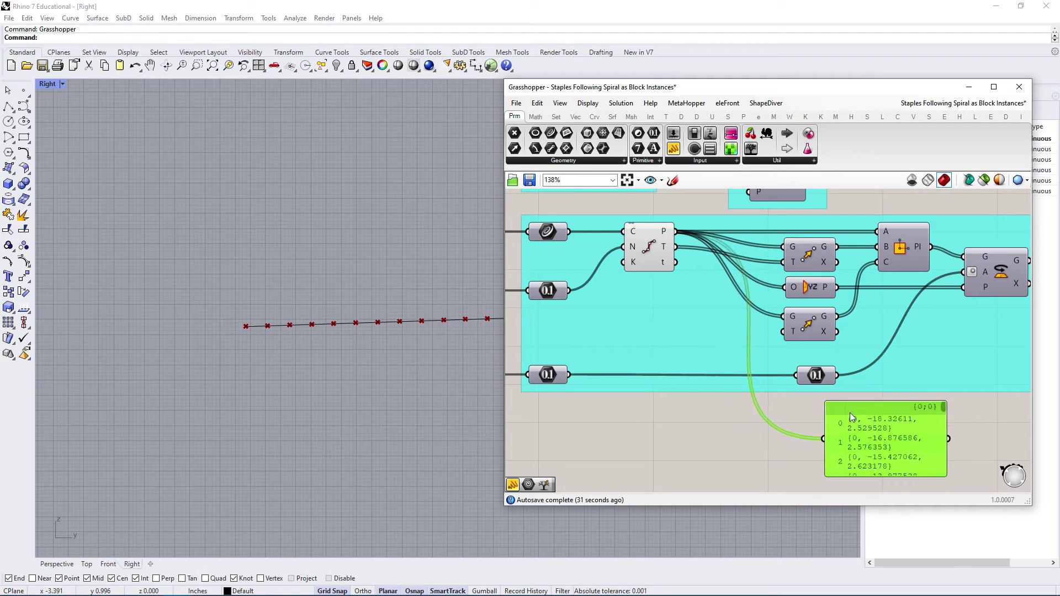
pyautogui.press('Delete')
# View the whole divided spiral and raise the Number slider to 256.
pyautogui.moveTo(656, 276); pyautogui.dragTo(759, 304, button='right')
pyautogui.scroll(-5, 270, 309)
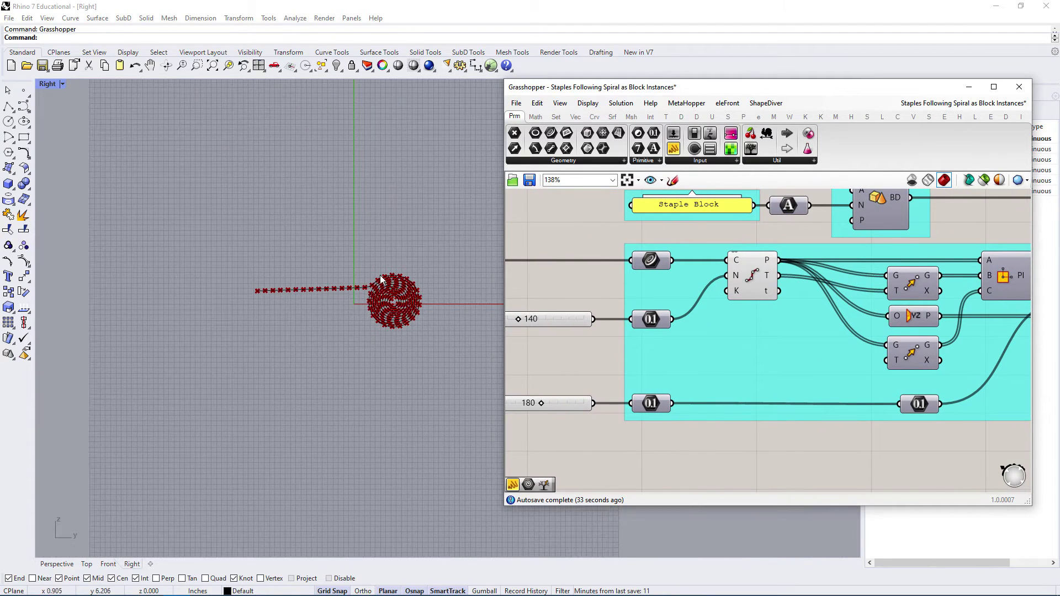
pyautogui.scroll(5, 277, 317)
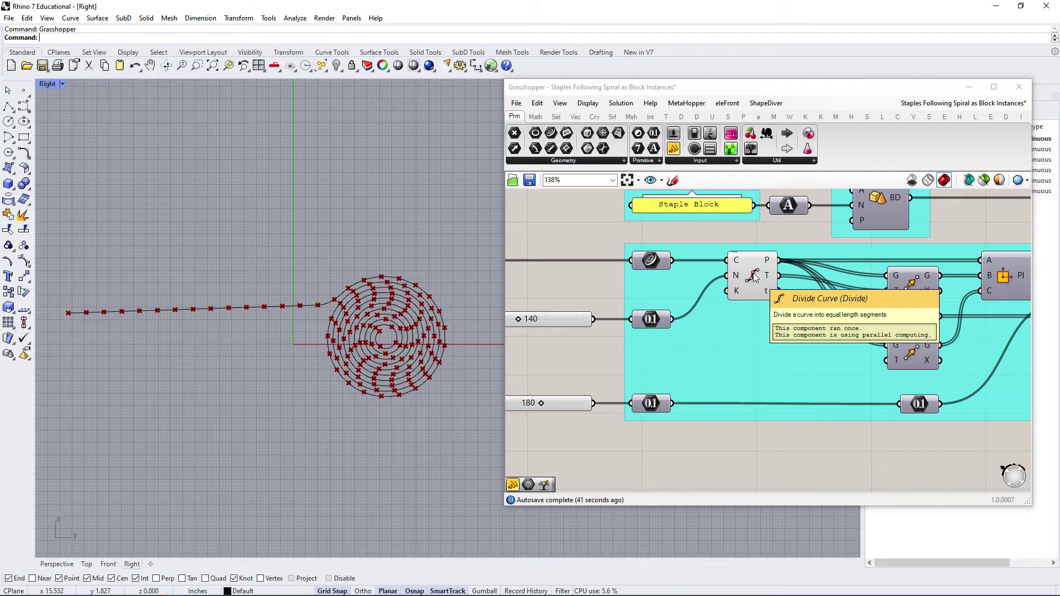
pyautogui.moveTo(636, 293); pyautogui.dragTo(670, 289, button='right')
pyautogui.moveTo(555, 315); pyautogui.dragTo(560, 315)
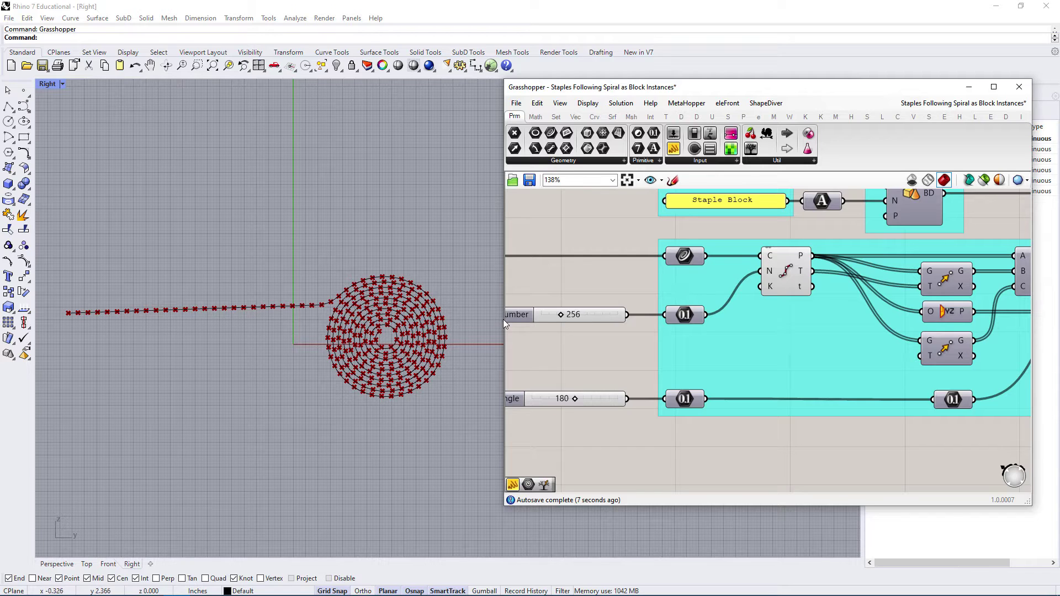
# Set the Number slider feeding Divide Curve to 100.
pyautogui.doubleClick(582, 314)
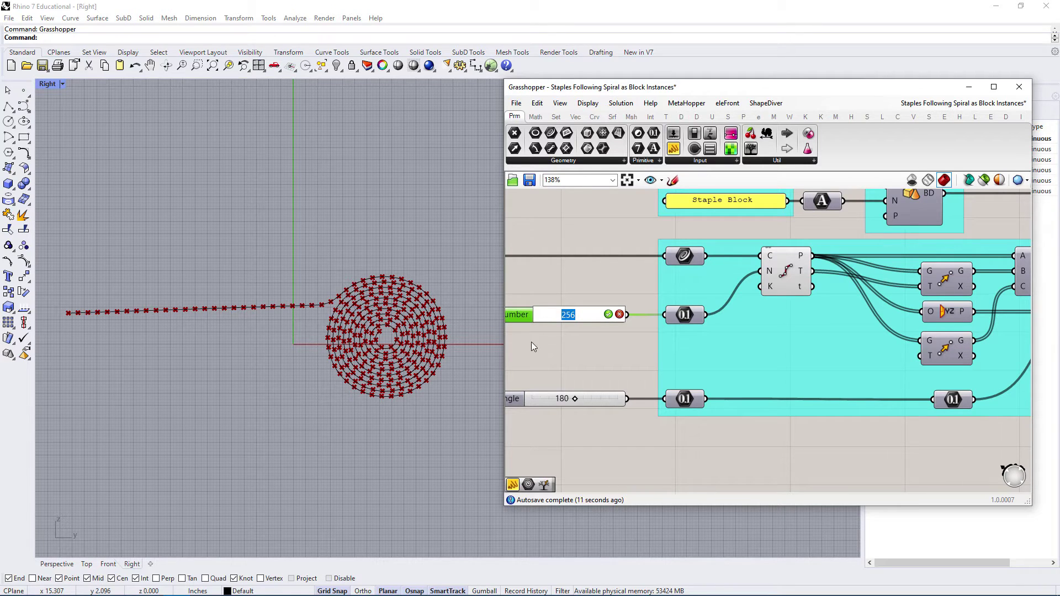
pyautogui.write('100')
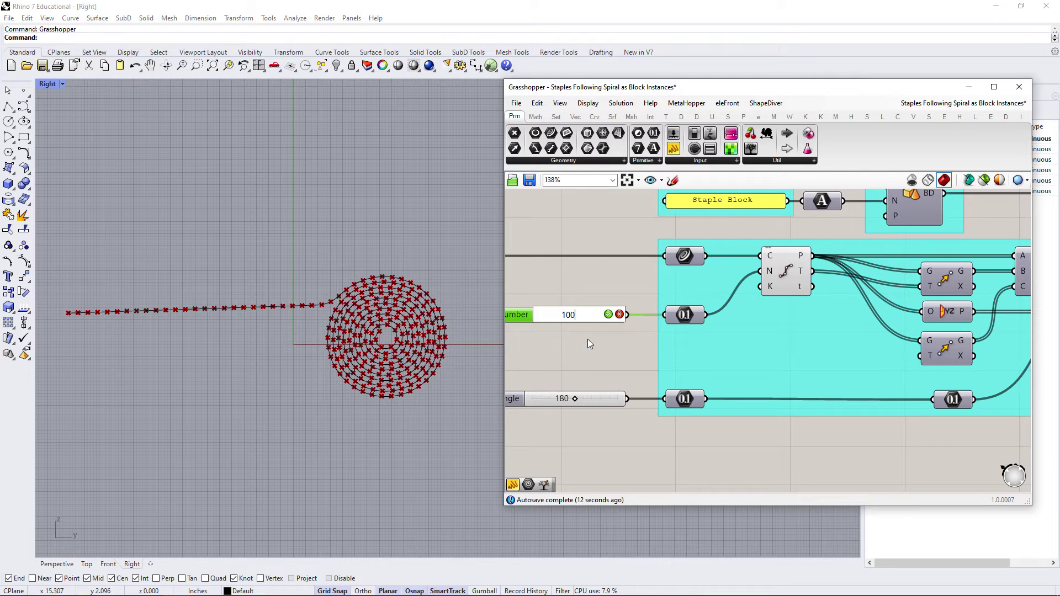
pyautogui.click(608, 315)
# Examine the Define Embedded Block component, its geometry and Staple Block name inputs, and where its block definition output leads.
pyautogui.scroll(-1, 663, 392)
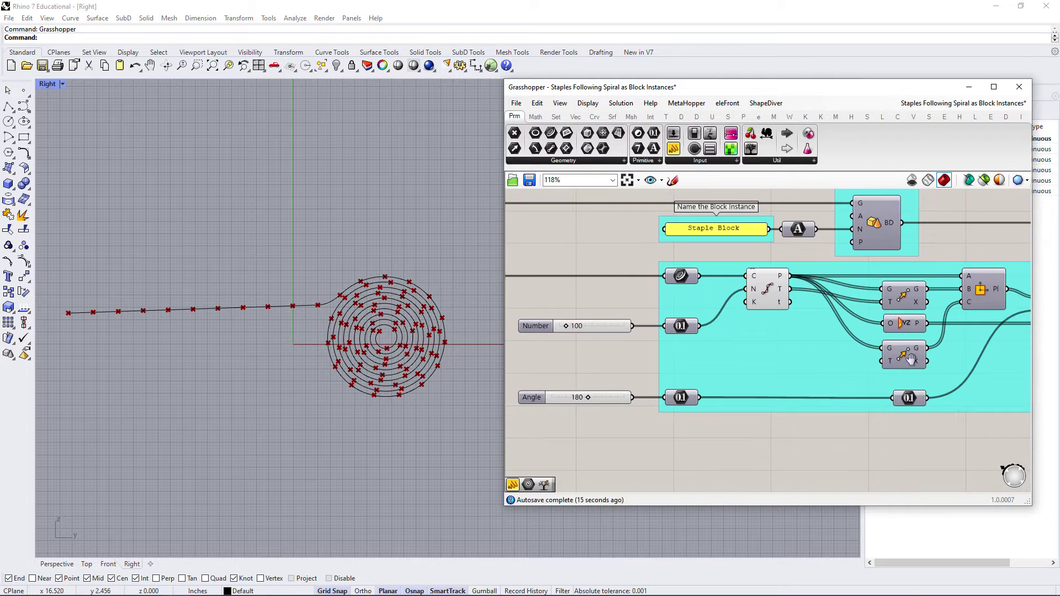
pyautogui.moveTo(910, 359); pyautogui.dragTo(782, 397, button='right')
pyautogui.click(752, 260)
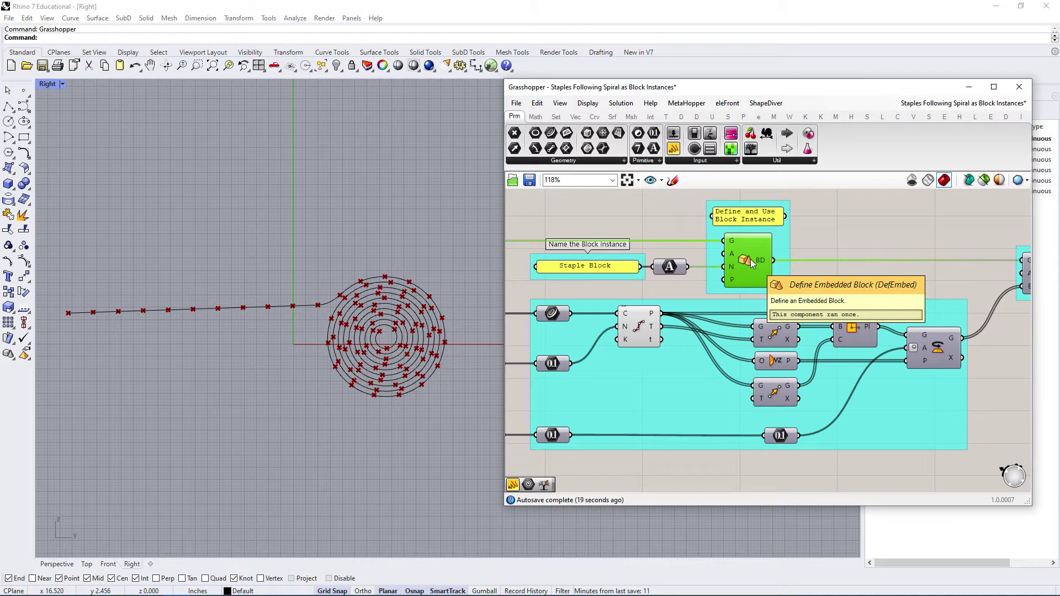
pyautogui.moveTo(747, 253); pyautogui.dragTo(812, 277, button='right')
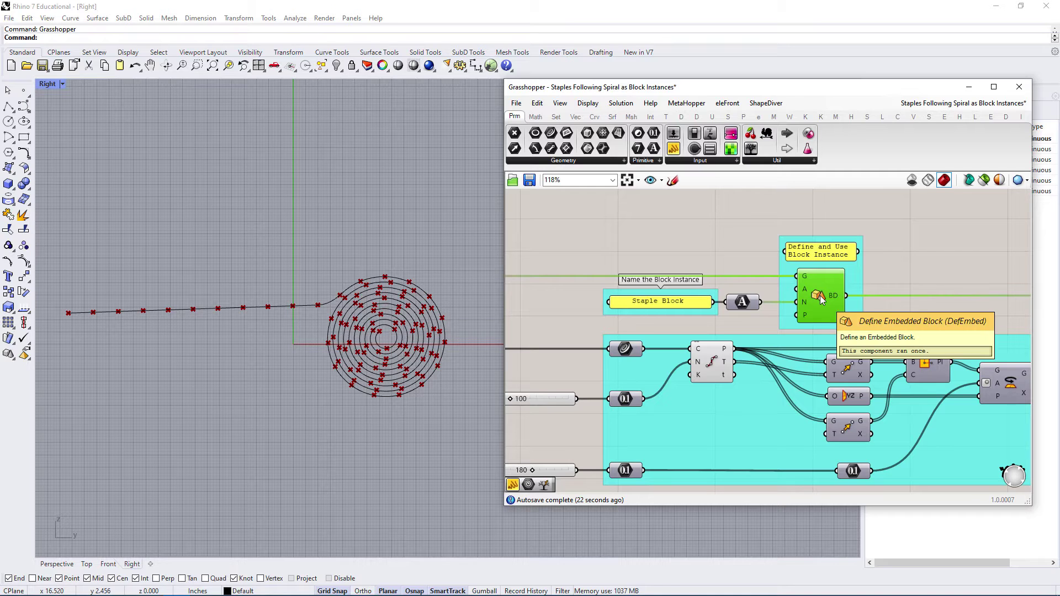
pyautogui.moveTo(837, 300)
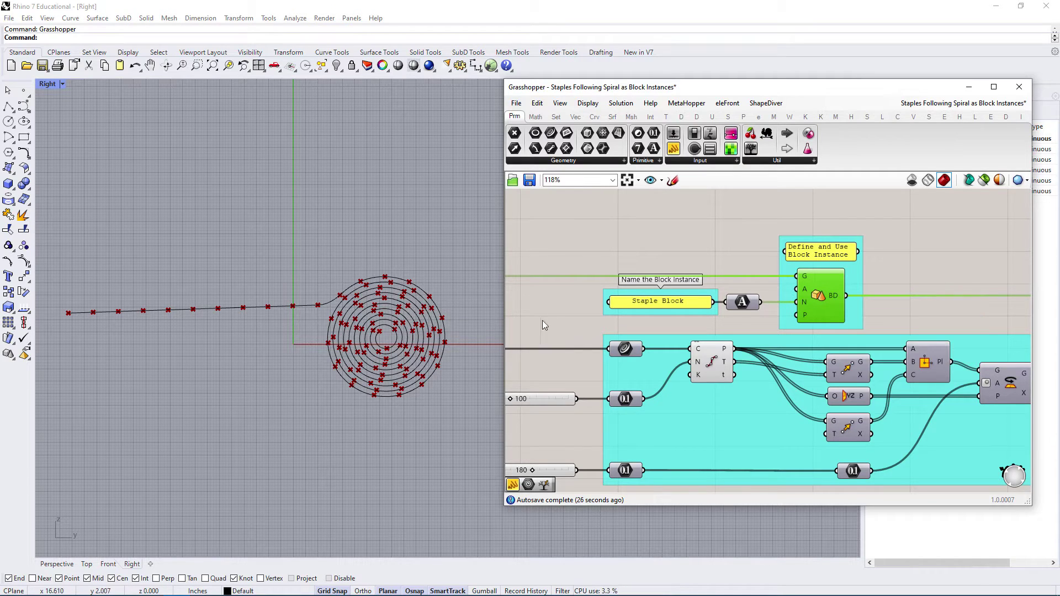
pyautogui.moveTo(673, 296); pyautogui.dragTo(895, 289, button='right')
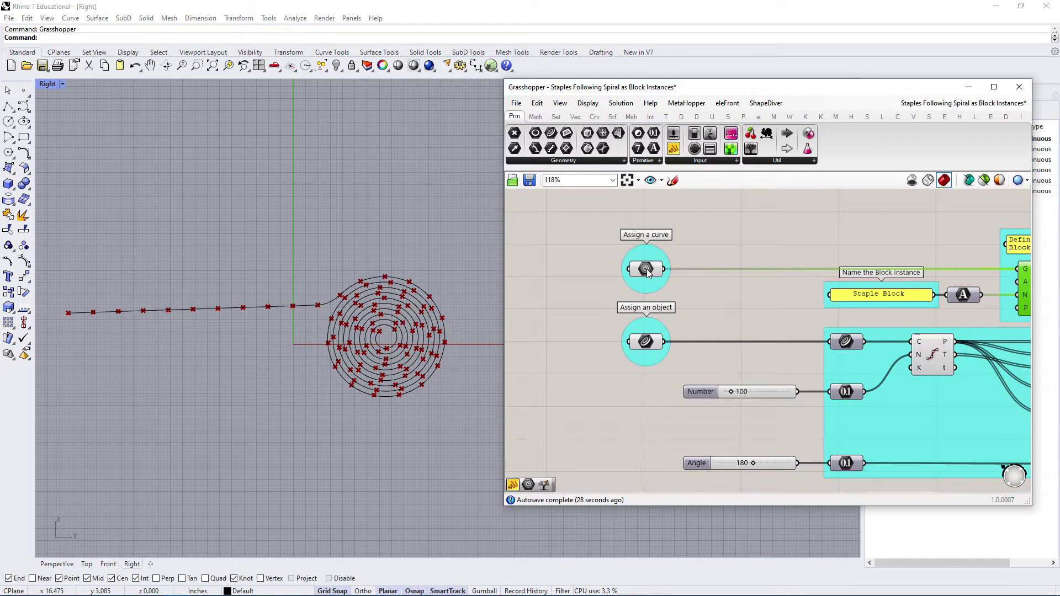
pyautogui.moveTo(648, 272)
pyautogui.keyDown('shift'); pyautogui.hscroll(6, 626, 260); pyautogui.keyUp('shift')
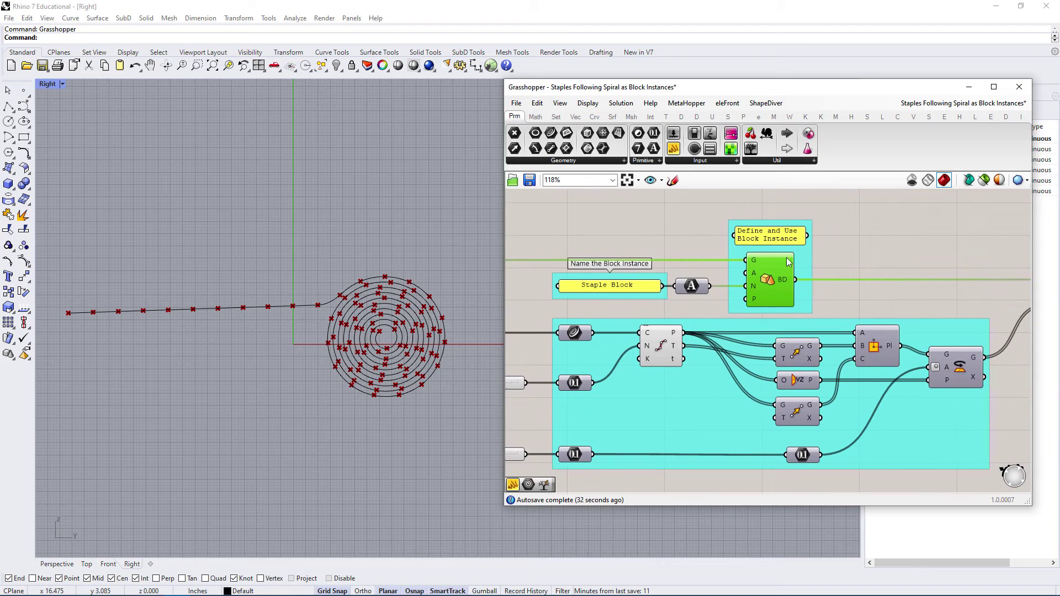
pyautogui.moveTo(789, 278)
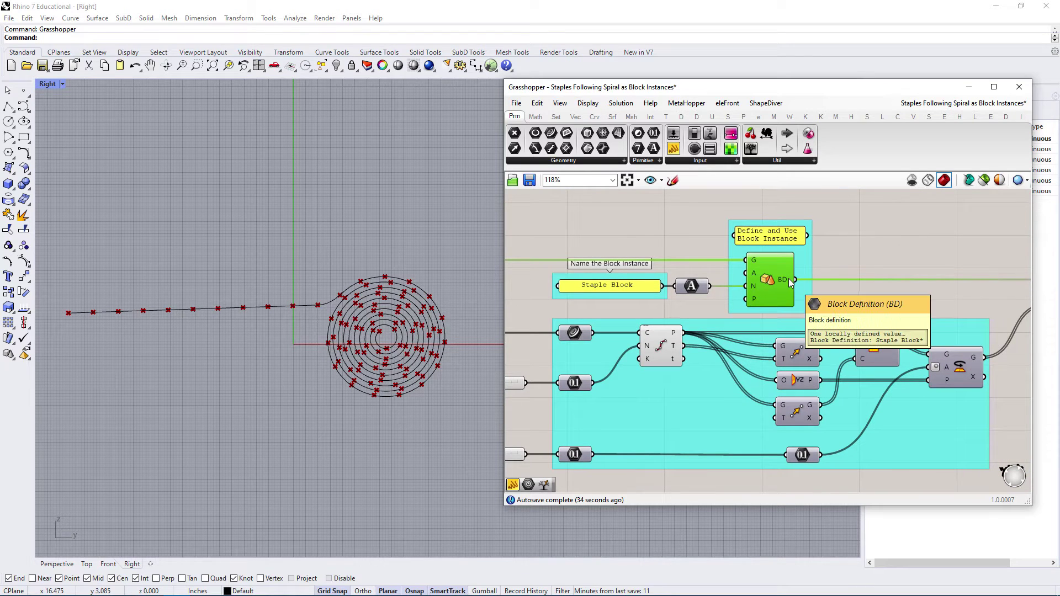
pyautogui.scroll(-1, 826, 283)
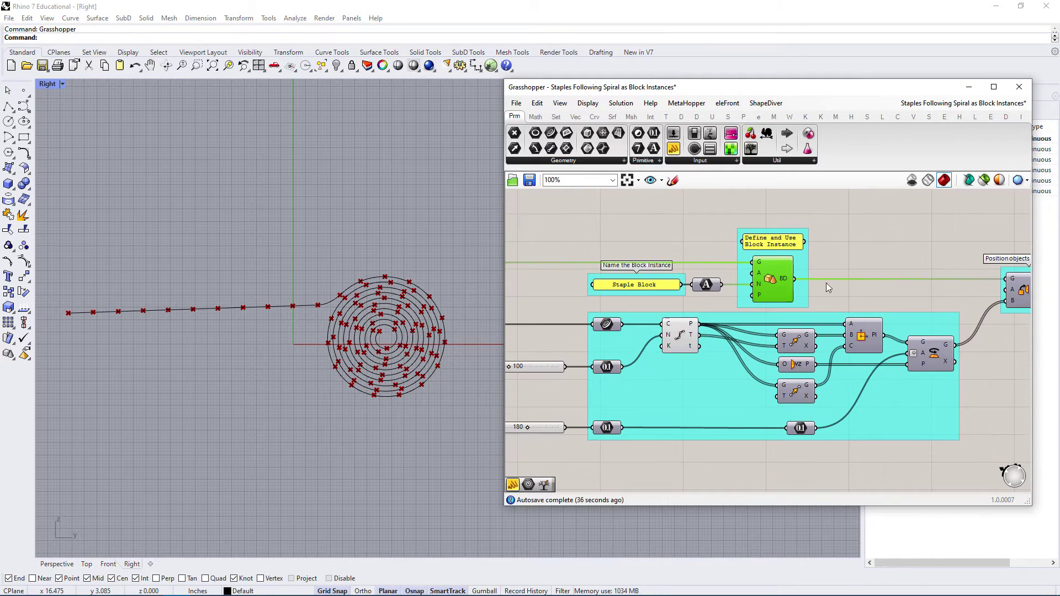
pyautogui.moveTo(940, 299); pyautogui.dragTo(835, 287, button='right')
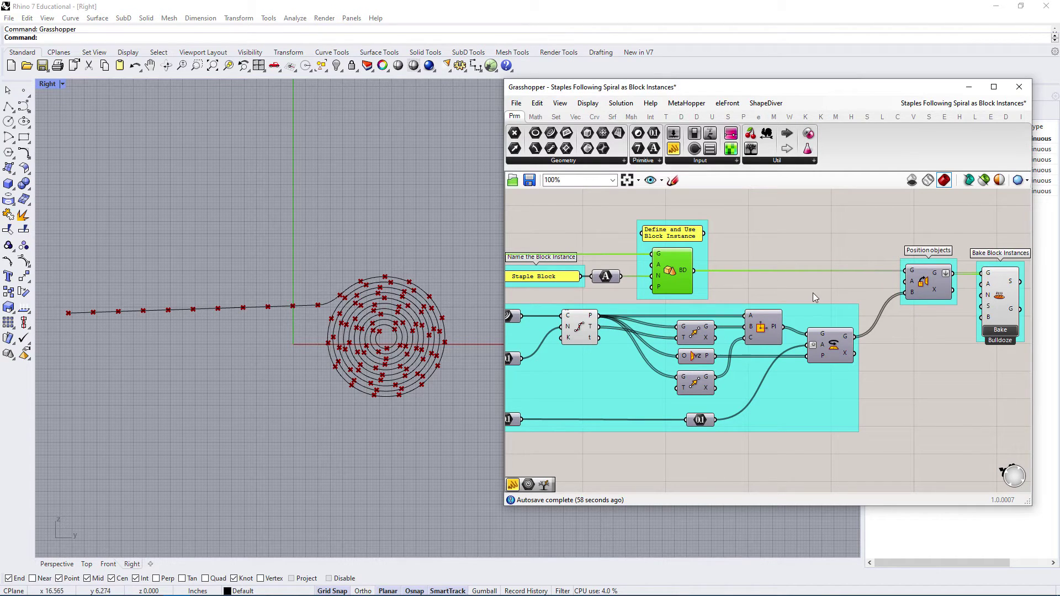
# Examine the division points from Divide Curve and how its points and tangents lead to the three-input plane component.
pyautogui.moveTo(670, 383); pyautogui.dragTo(817, 347, button='right')
pyautogui.click(739, 298)
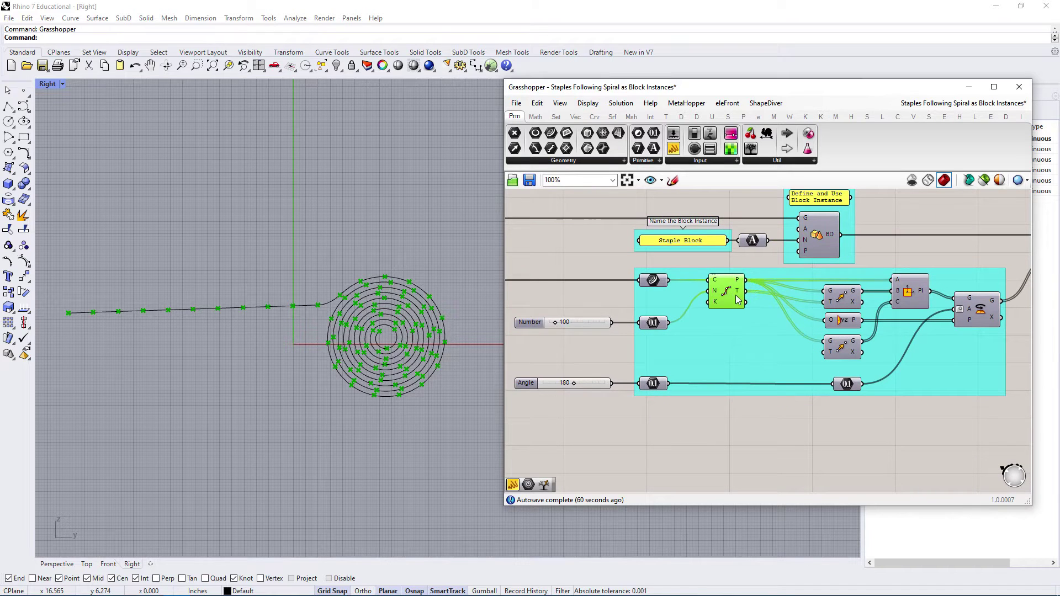
pyautogui.moveTo(764, 302); pyautogui.dragTo(699, 297, button='right')
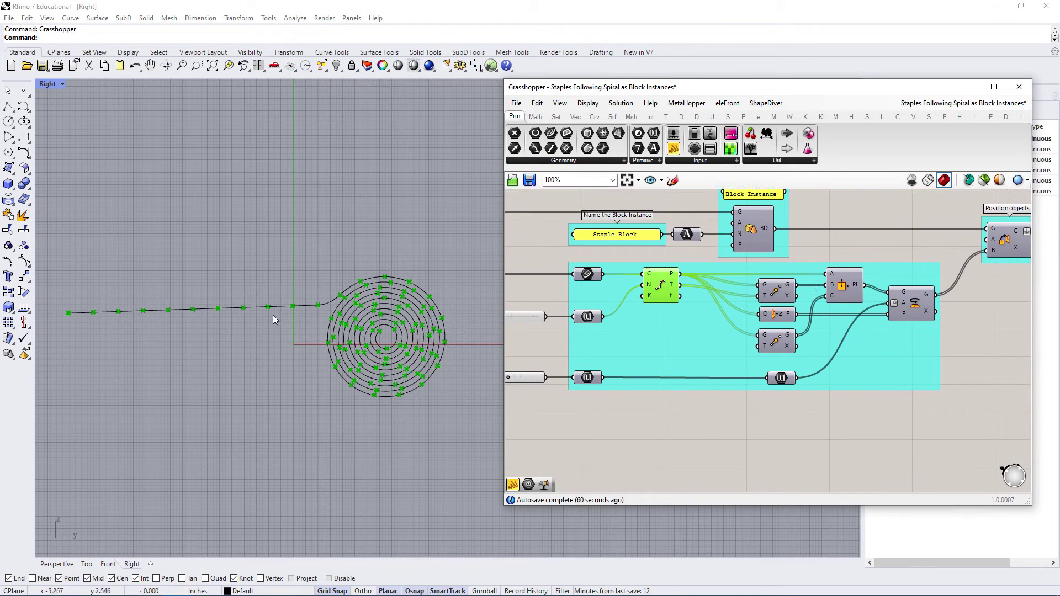
pyautogui.click(851, 290)
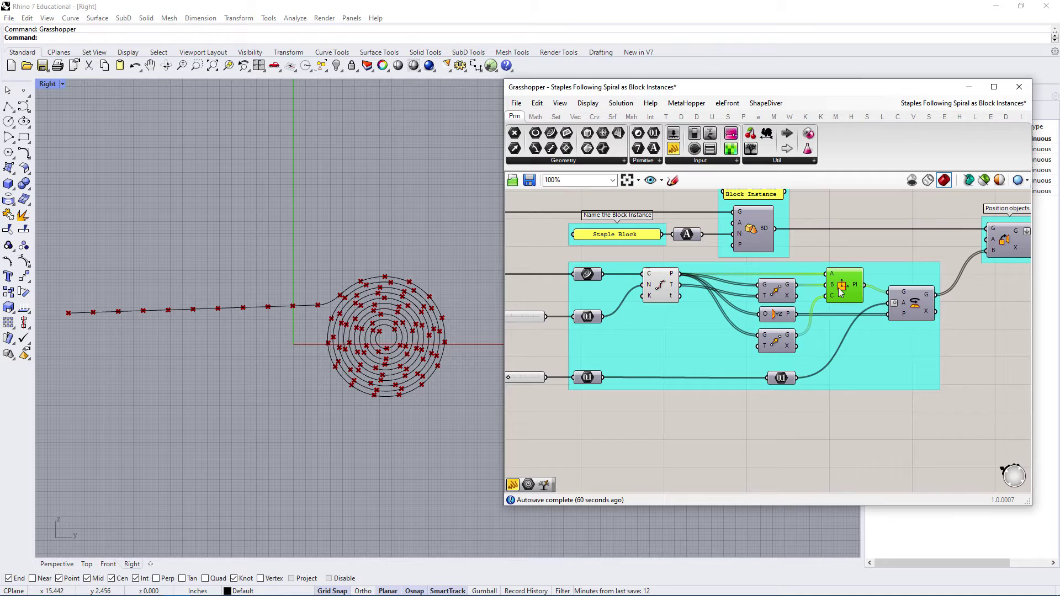
pyautogui.scroll(2, 840, 292)
pyautogui.moveTo(656, 284); pyautogui.dragTo(691, 283, button='right')
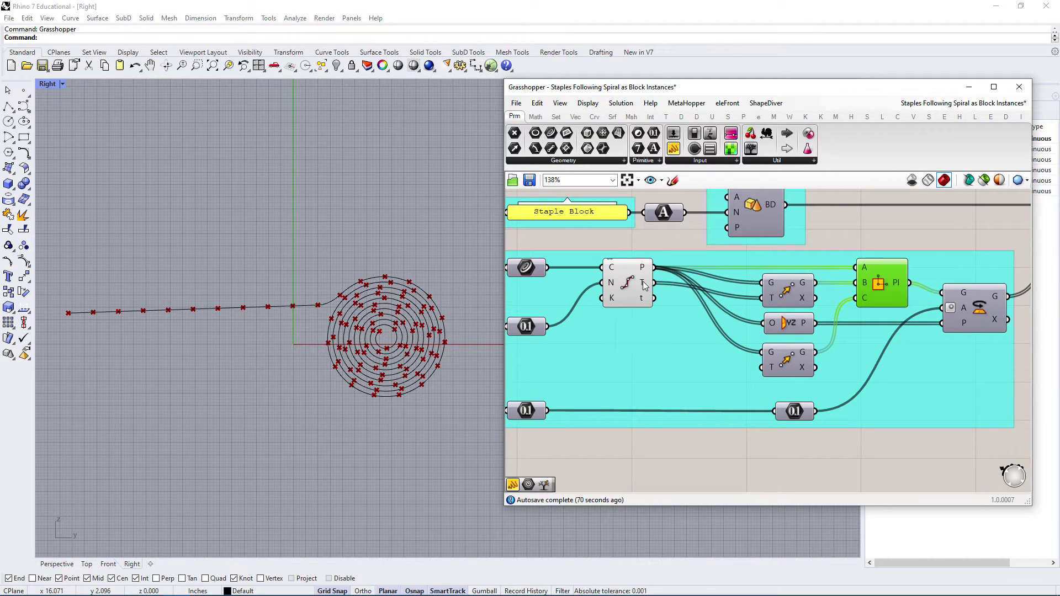
pyautogui.moveTo(644, 284)
# Compare the Divide Curve points on the spiral with the points shifted by the tangent-driven Move component, selecting each component in turn.
pyautogui.scroll(2, 346, 305)
pyautogui.scroll(4, 373, 273)
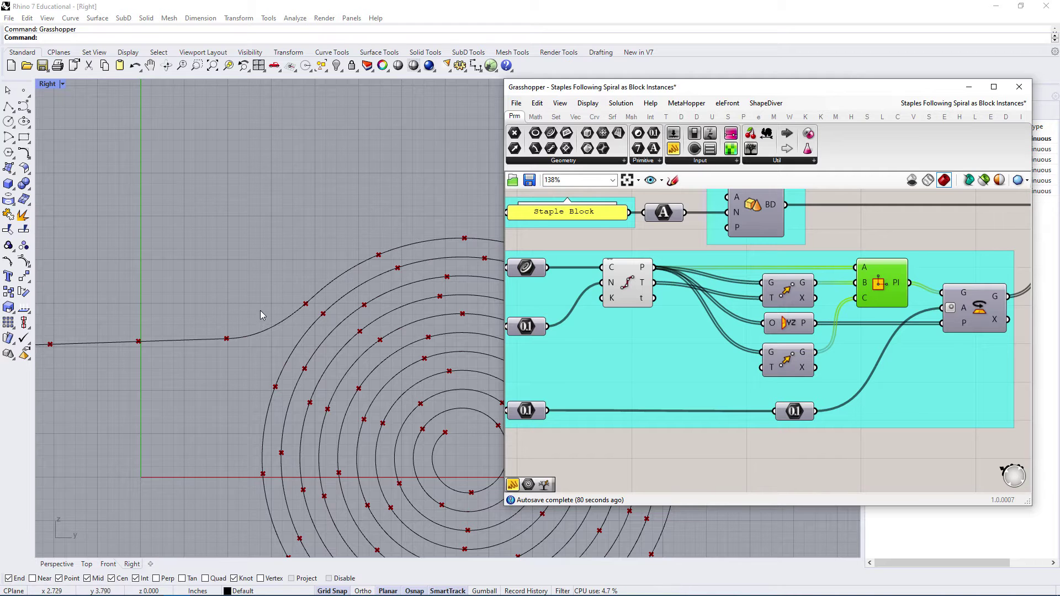
pyautogui.moveTo(396, 278); pyautogui.dragTo(327, 294, button='right')
pyautogui.click(639, 291)
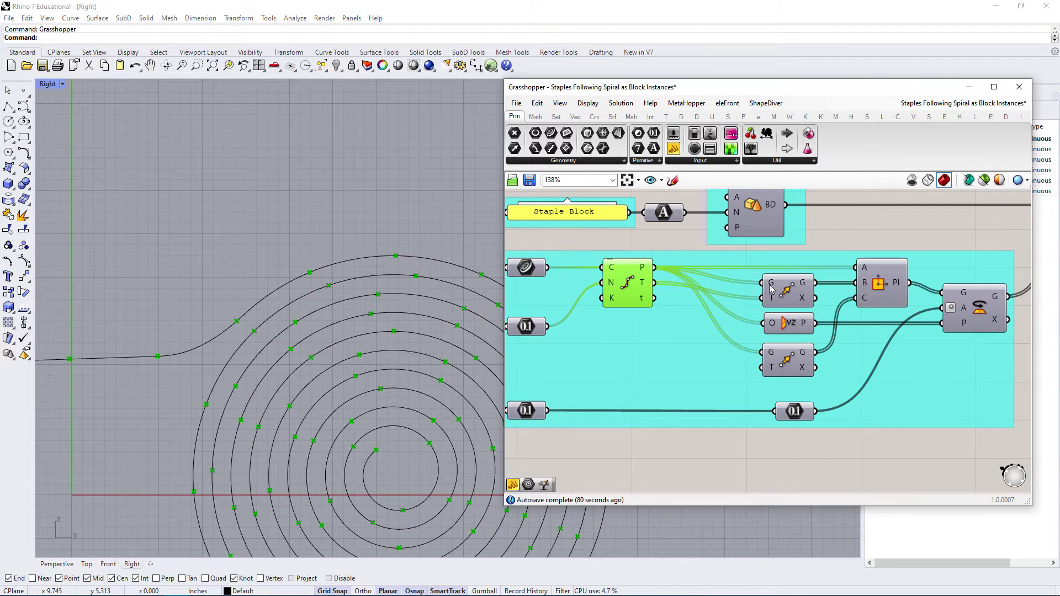
pyautogui.click(786, 290)
pyautogui.middleClick(783, 295)
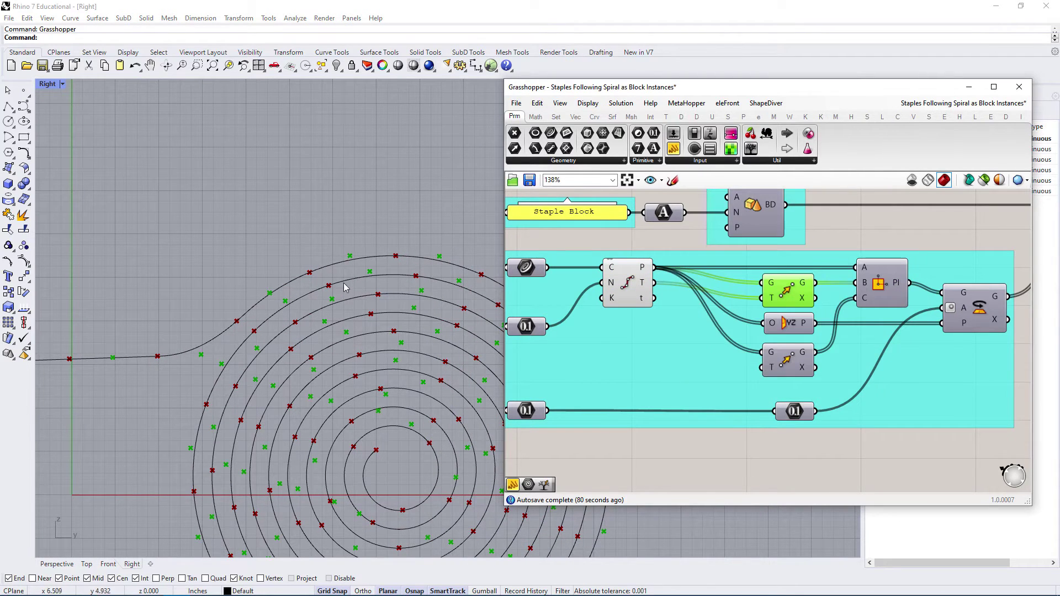
pyautogui.scroll(3, 344, 288)
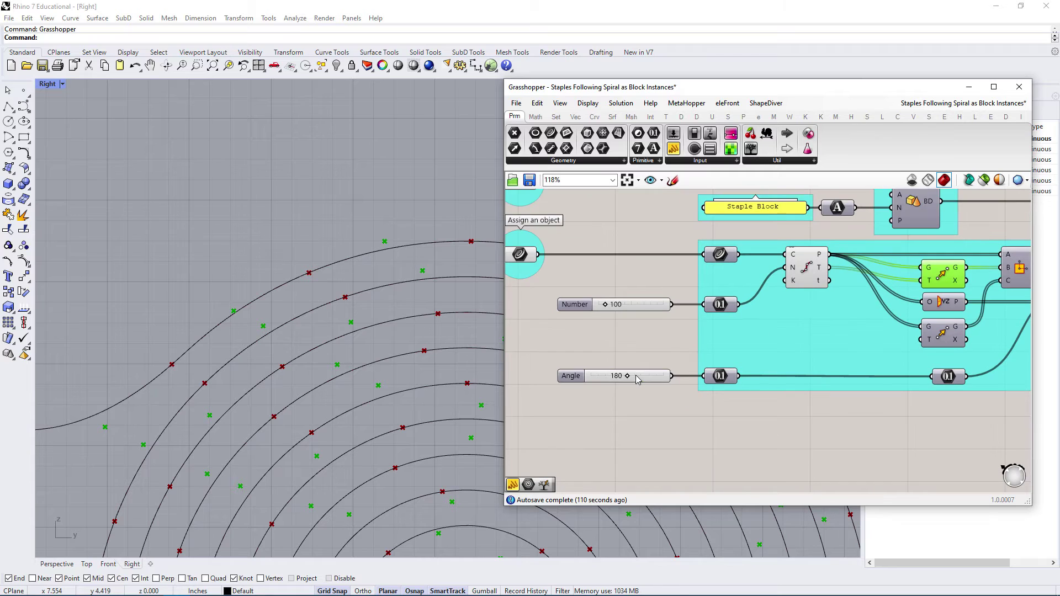
# Turn on the preview of the three-input plane component that receives the division points and the moved points.
pyautogui.click(590, 377)
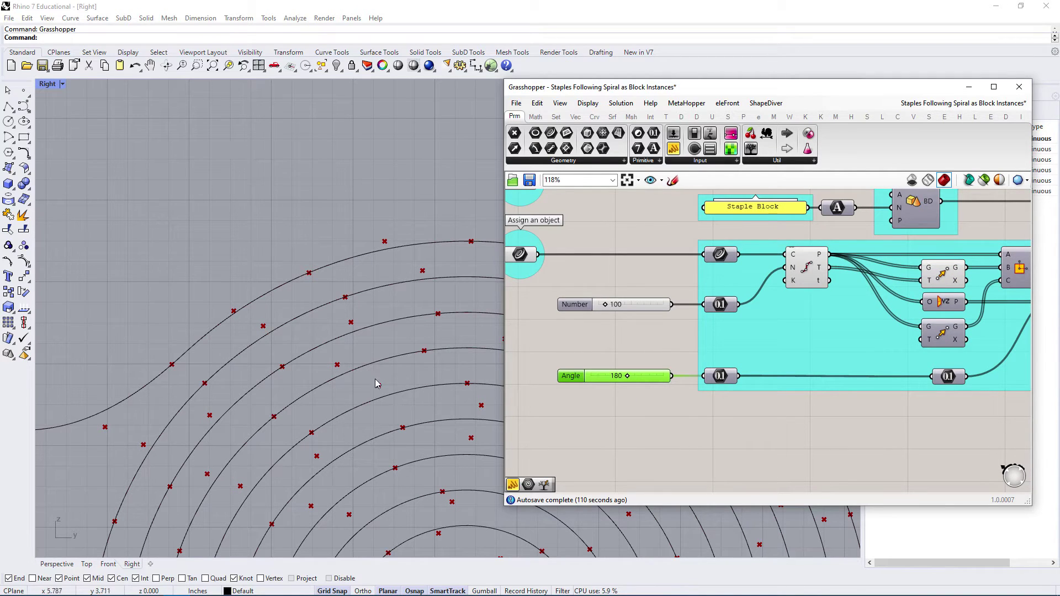
pyautogui.scroll(-5, 353, 357)
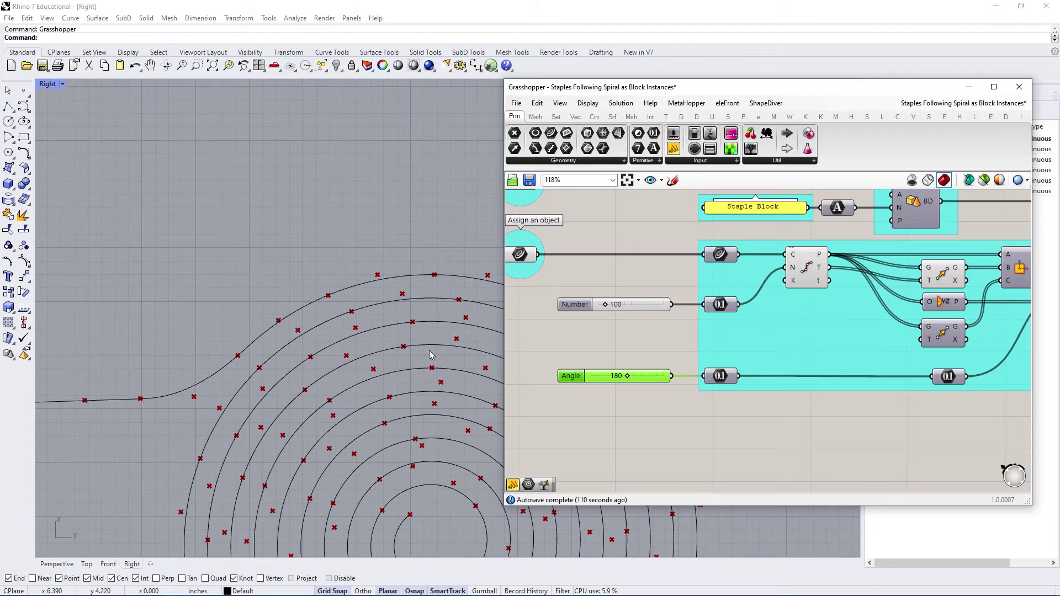
pyautogui.click(933, 422)
pyautogui.moveTo(932, 422); pyautogui.dragTo(778, 427, button='right')
pyautogui.click(855, 266)
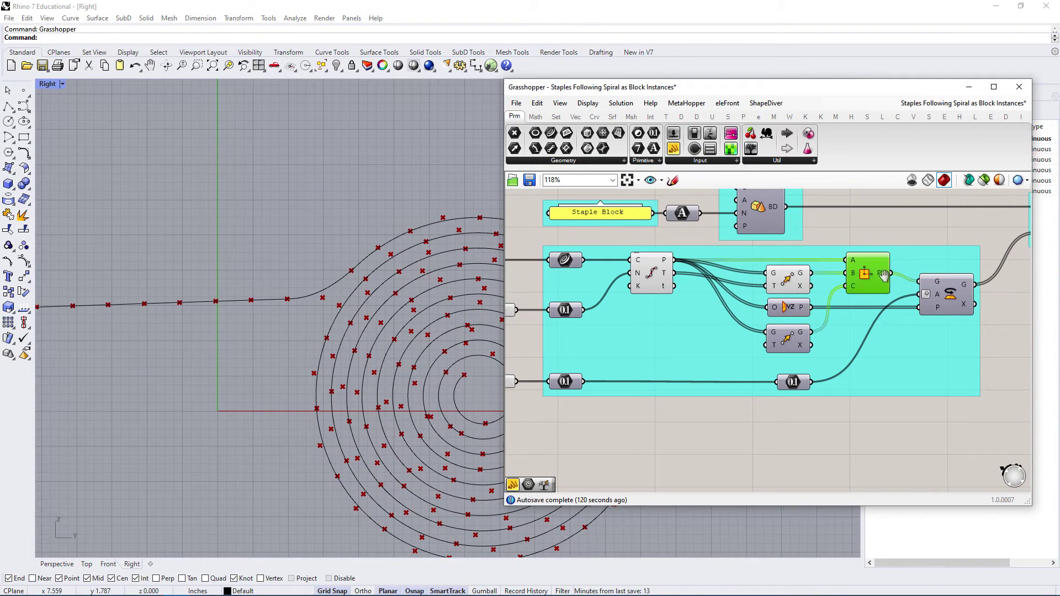
pyautogui.moveTo(883, 274); pyautogui.dragTo(848, 275, button='right')
pyautogui.middleClick(832, 275)
pyautogui.click(855, 255)
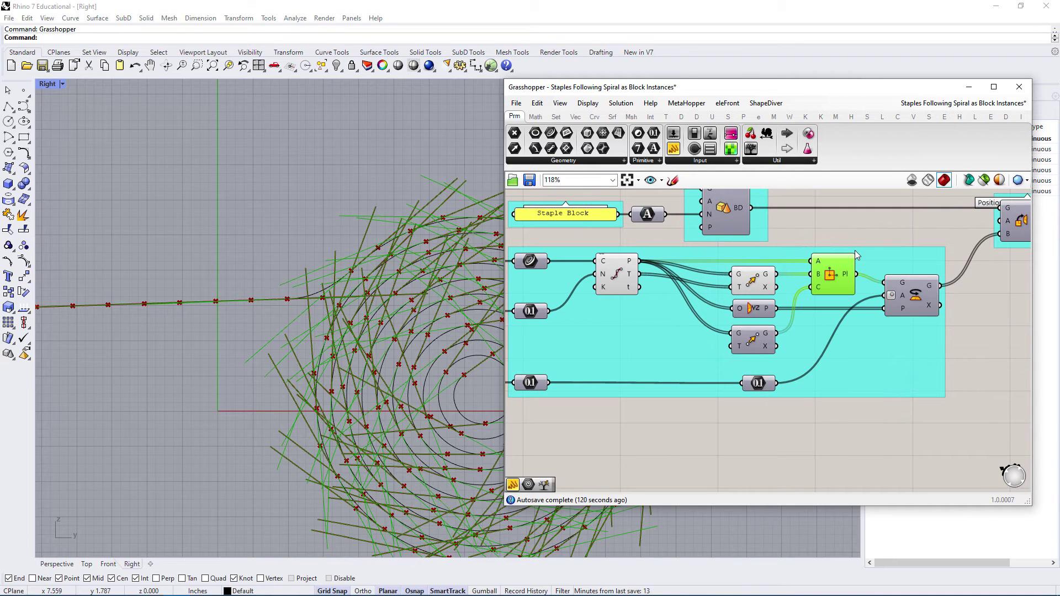
# Maximize the Perspective viewport and inspect the orientation planes along the spiral up close.
pyautogui.doubleClick(47, 86)
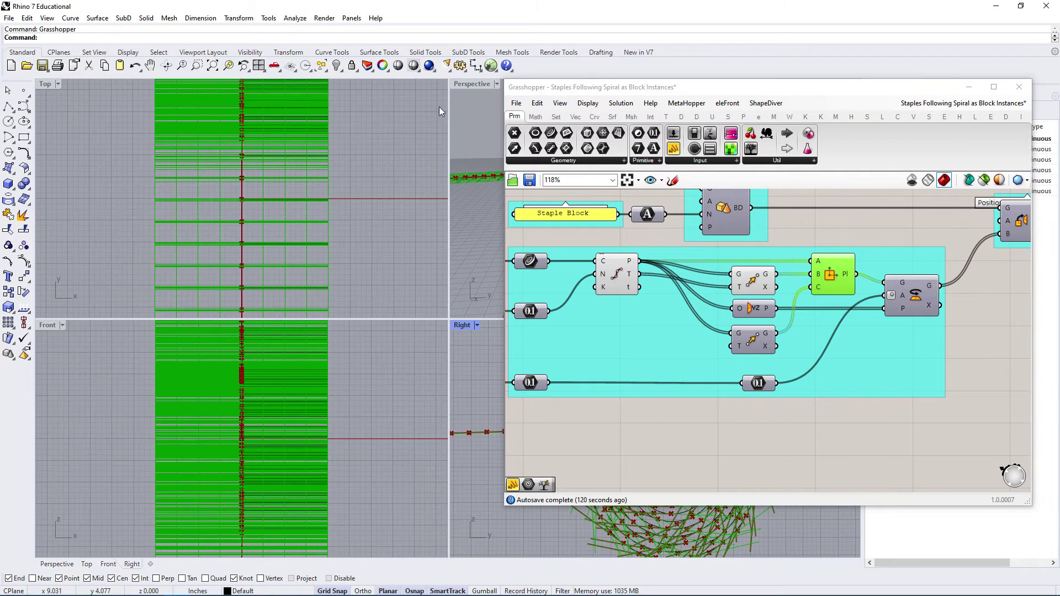
pyautogui.doubleClick(472, 84)
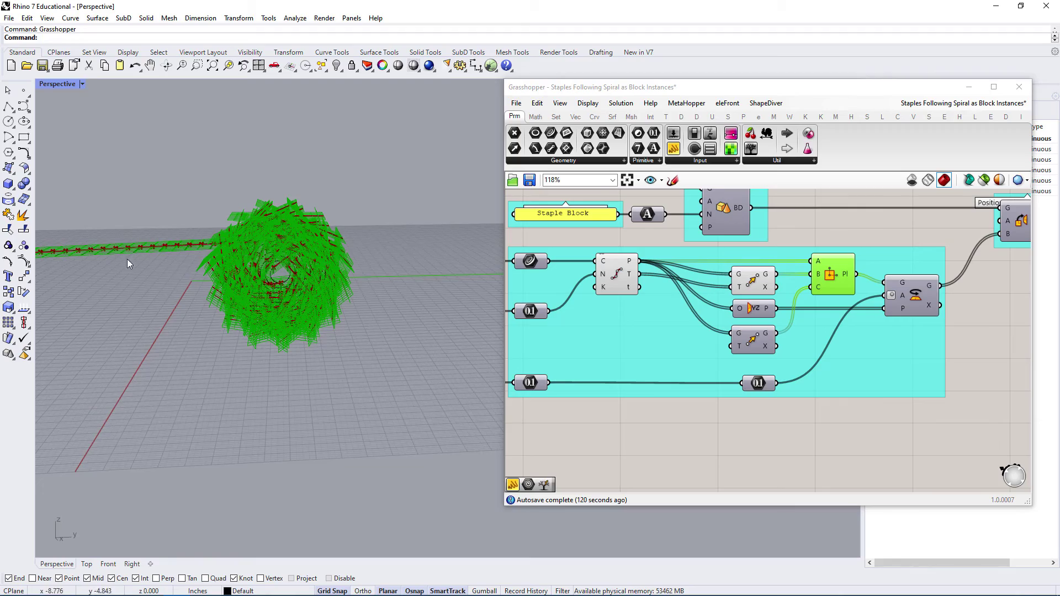
pyautogui.scroll(5, 127, 260)
pyautogui.moveTo(128, 259); pyautogui.dragTo(248, 309, button='right')
pyautogui.scroll(4, 142, 253)
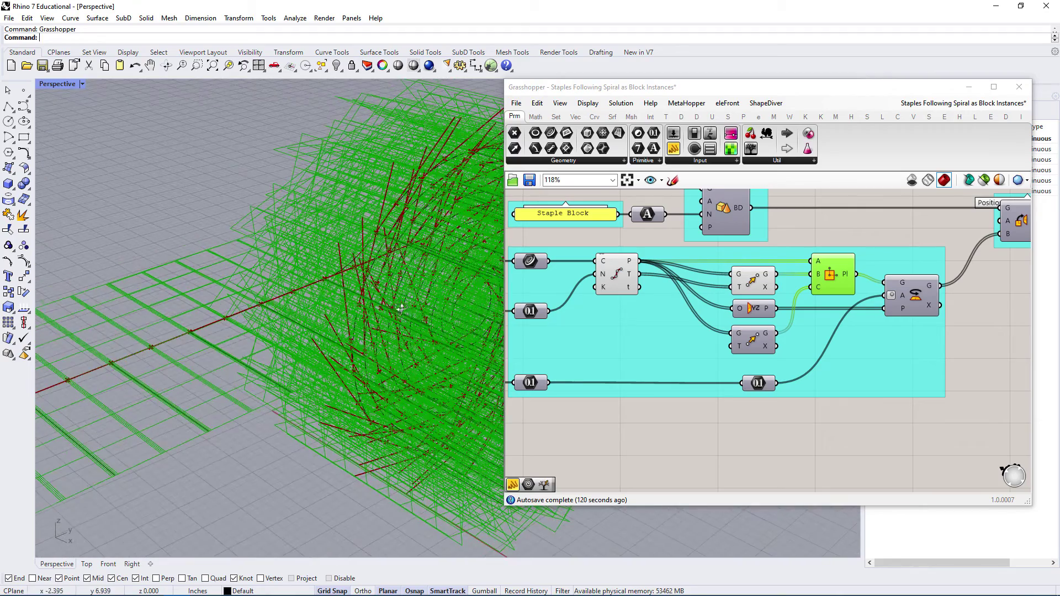
pyautogui.moveTo(401, 308); pyautogui.dragTo(335, 289, button='right')
# Set the Number slider feeding Divide Curve to 4 and inspect the remaining planes on the spiral.
pyautogui.moveTo(705, 358); pyautogui.dragTo(1015, 387, button='right')
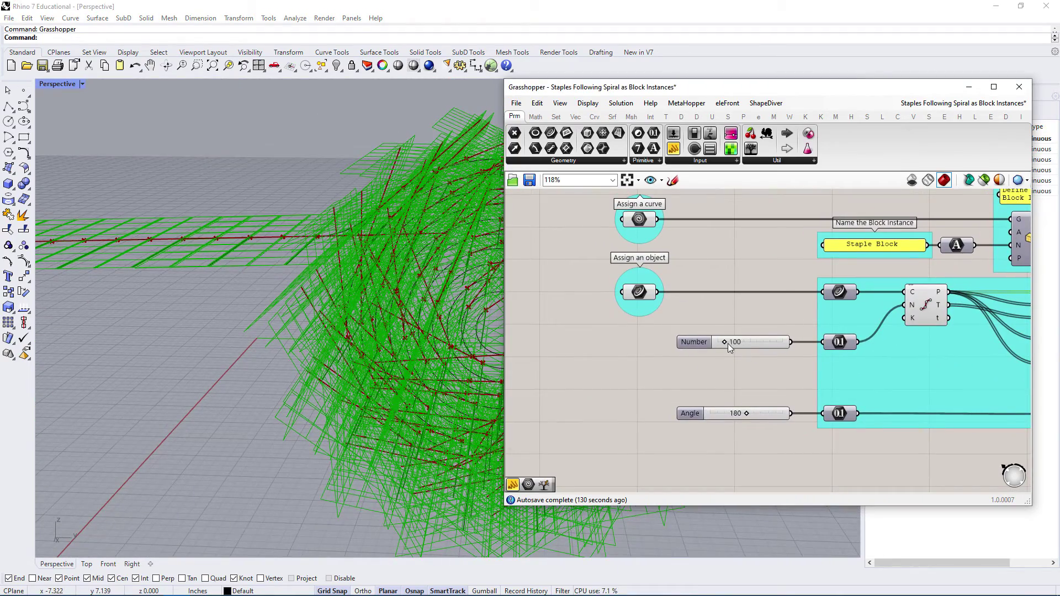
pyautogui.doubleClick(742, 344)
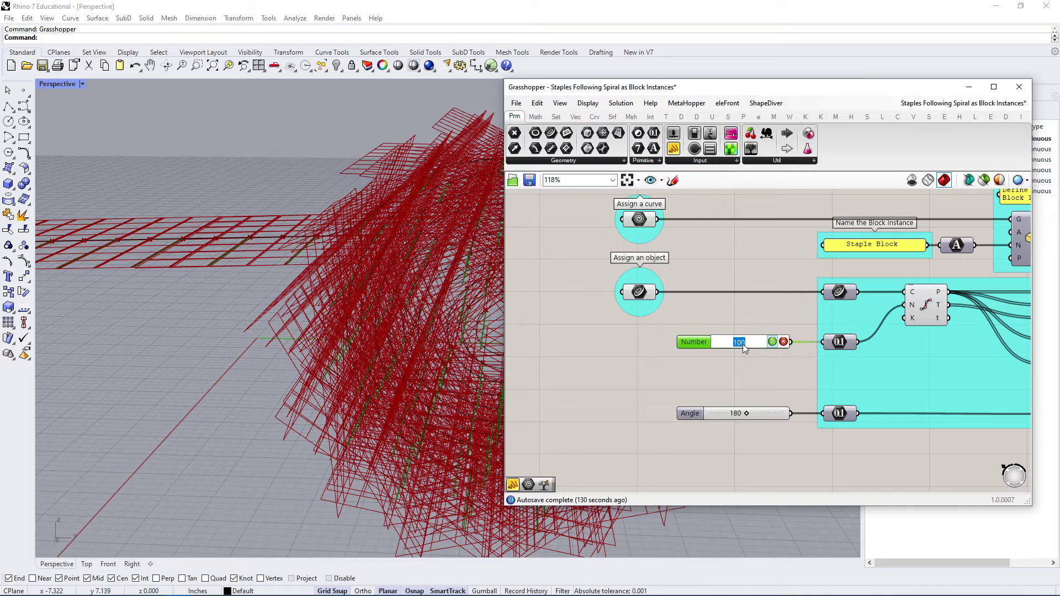
pyautogui.write('4')
pyautogui.click(771, 342)
pyautogui.moveTo(244, 333); pyautogui.dragTo(309, 310, button='right')
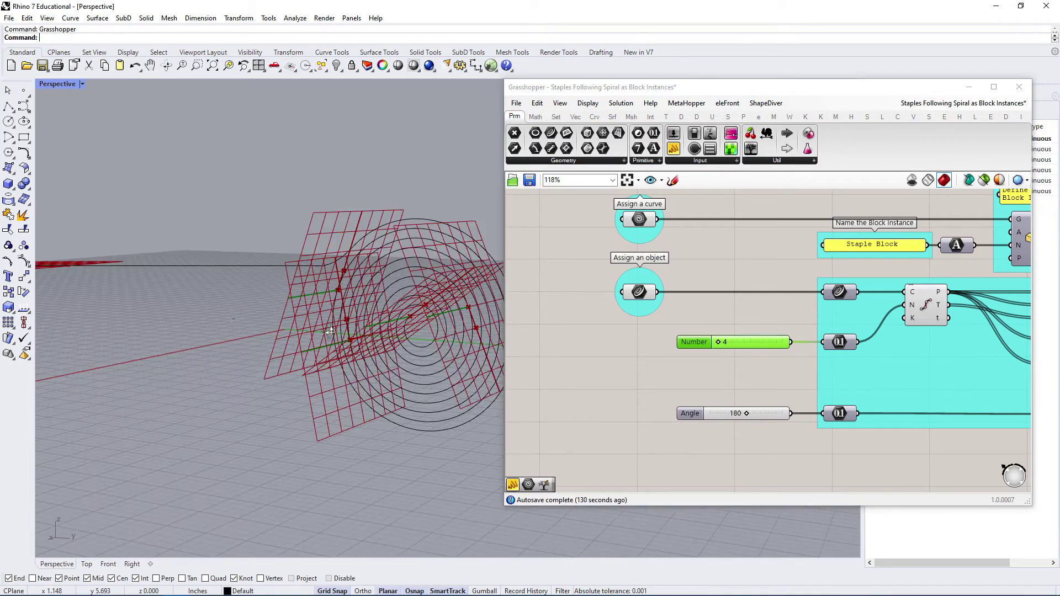
pyautogui.scroll(-6, 315, 336)
pyautogui.scroll(6, 419, 336)
pyautogui.moveTo(419, 336); pyautogui.dragTo(360, 286, button='right')
pyautogui.scroll(6, 343, 286)
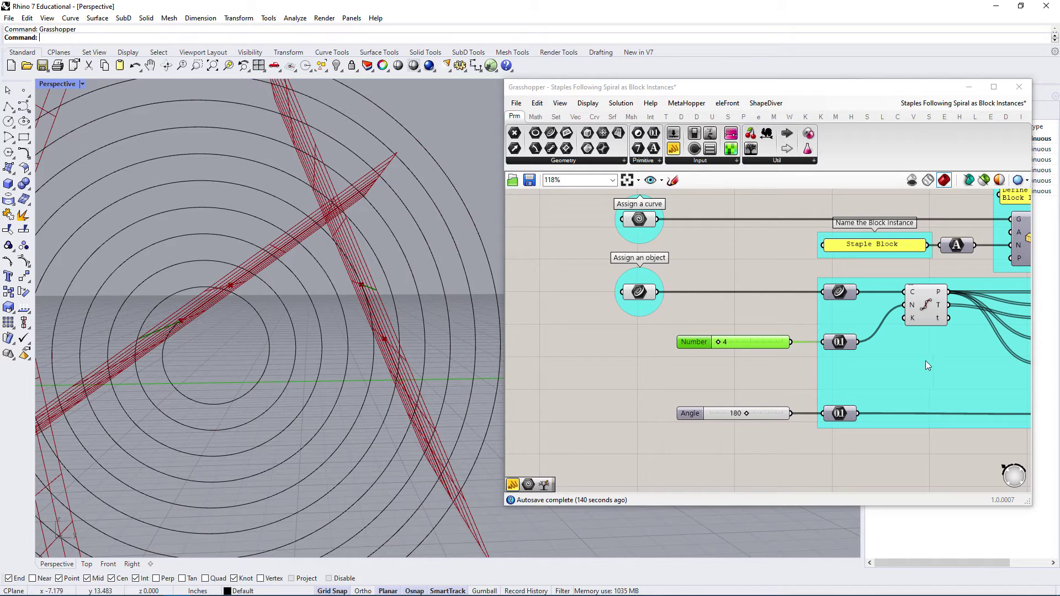
# Hide the previews of the three-input plane component and the upper Move component.
pyautogui.moveTo(925, 361); pyautogui.dragTo(772, 347, button='right')
pyautogui.moveTo(975, 317); pyautogui.dragTo(876, 314, button='right')
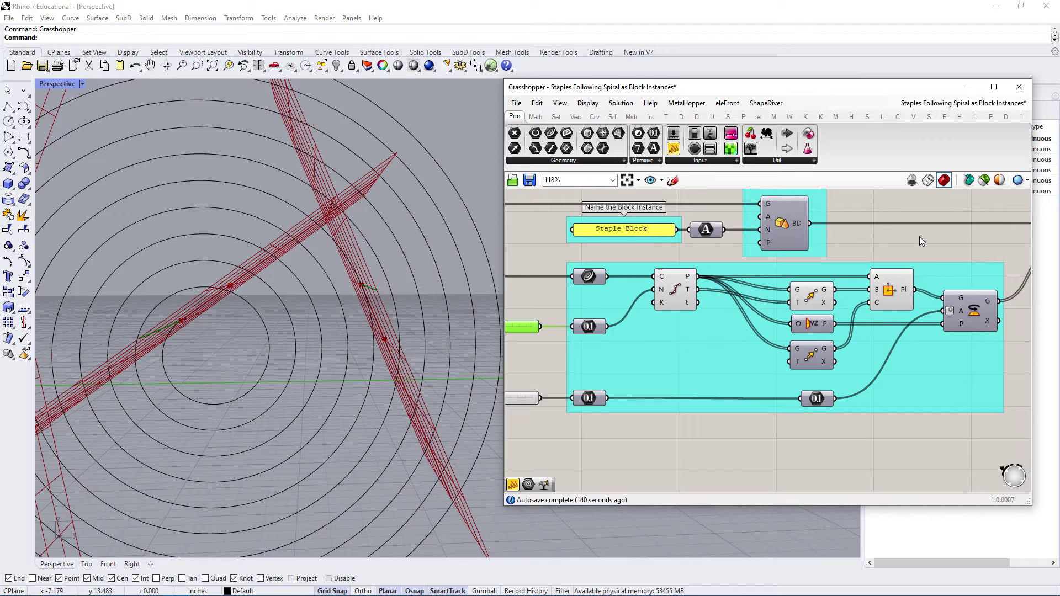
pyautogui.moveTo(920, 237); pyautogui.dragTo(772, 313)
pyautogui.middleClick(780, 313)
pyautogui.click(812, 279)
pyautogui.scroll(-1, 772, 265)
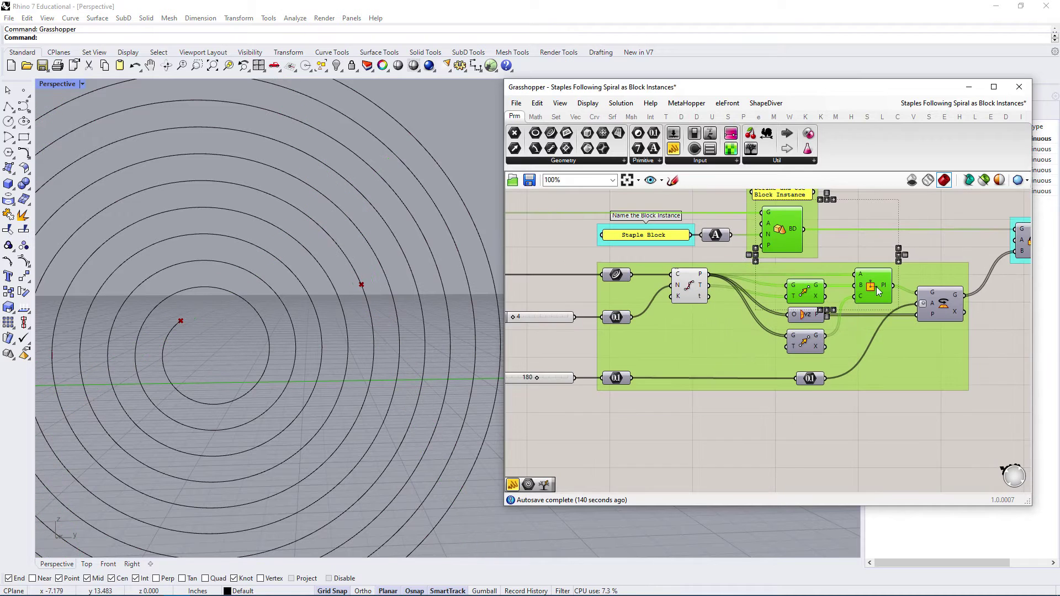
# Examine how the Rotate component turns the planes by the Angle value and how Orient receives them with the block definition.
pyautogui.moveTo(877, 287); pyautogui.dragTo(819, 293, button='right')
pyautogui.click(882, 326)
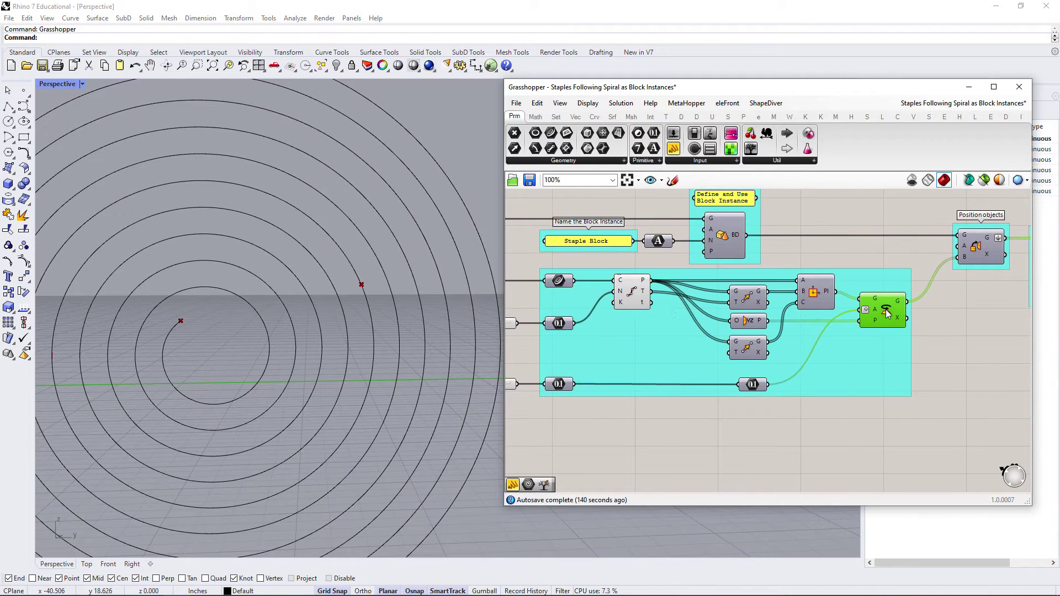
pyautogui.scroll(-5, 352, 283)
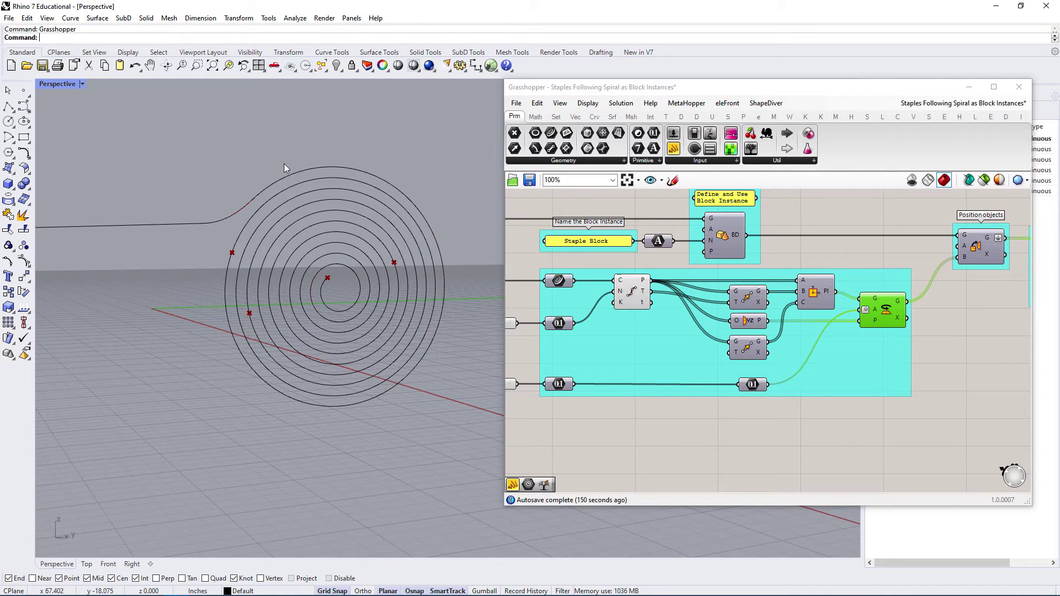
pyautogui.moveTo(905, 304); pyautogui.dragTo(808, 310, button='right')
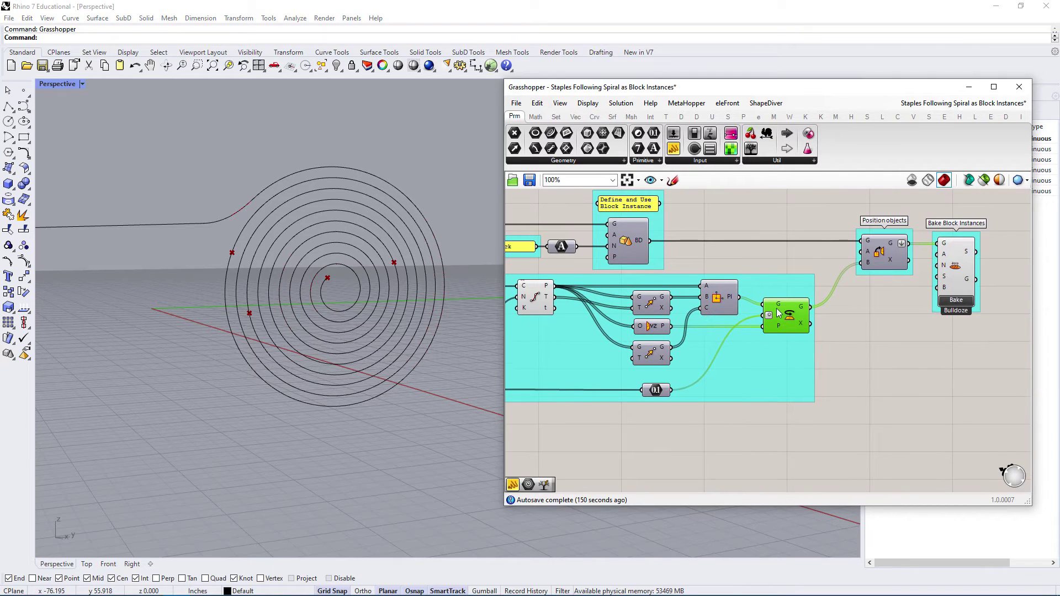
pyautogui.moveTo(879, 268); pyautogui.dragTo(828, 303, button='right')
pyautogui.click(831, 291)
pyautogui.moveTo(835, 287)
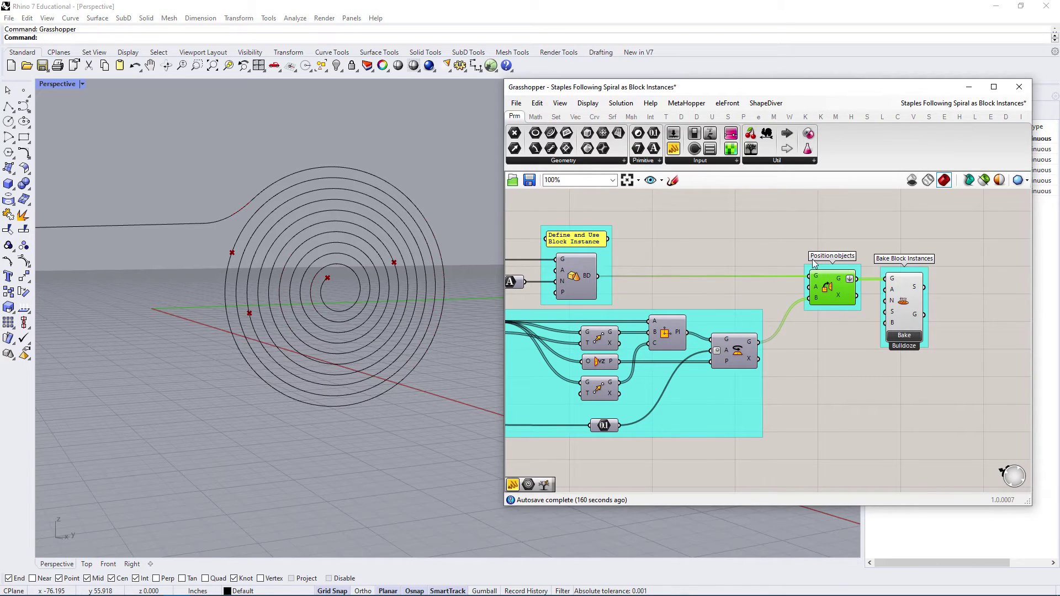
pyautogui.moveTo(795, 247); pyautogui.dragTo(868, 328)
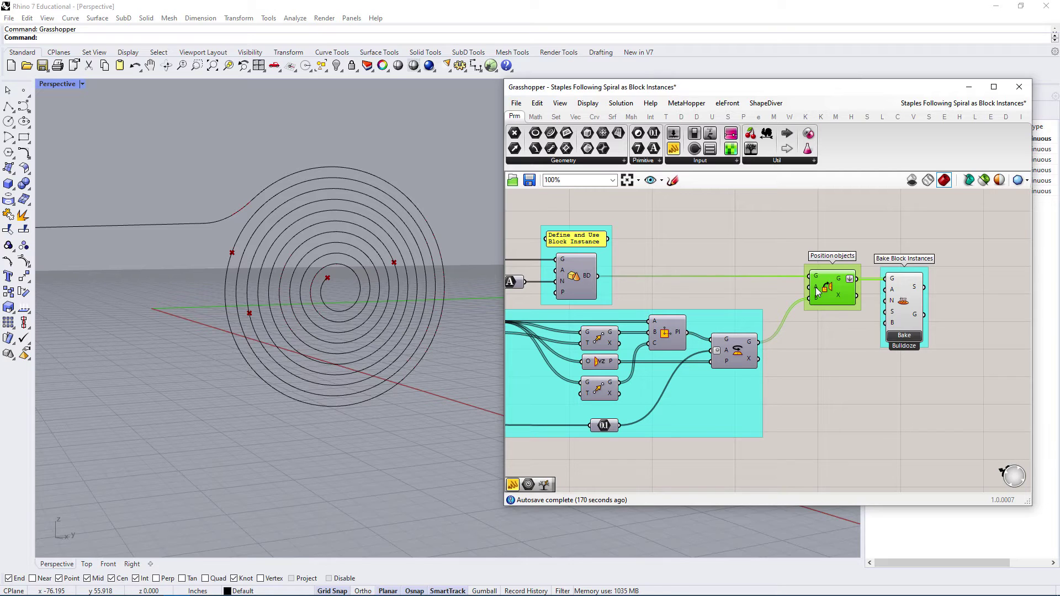
pyautogui.moveTo(815, 287)
pyautogui.click(742, 353)
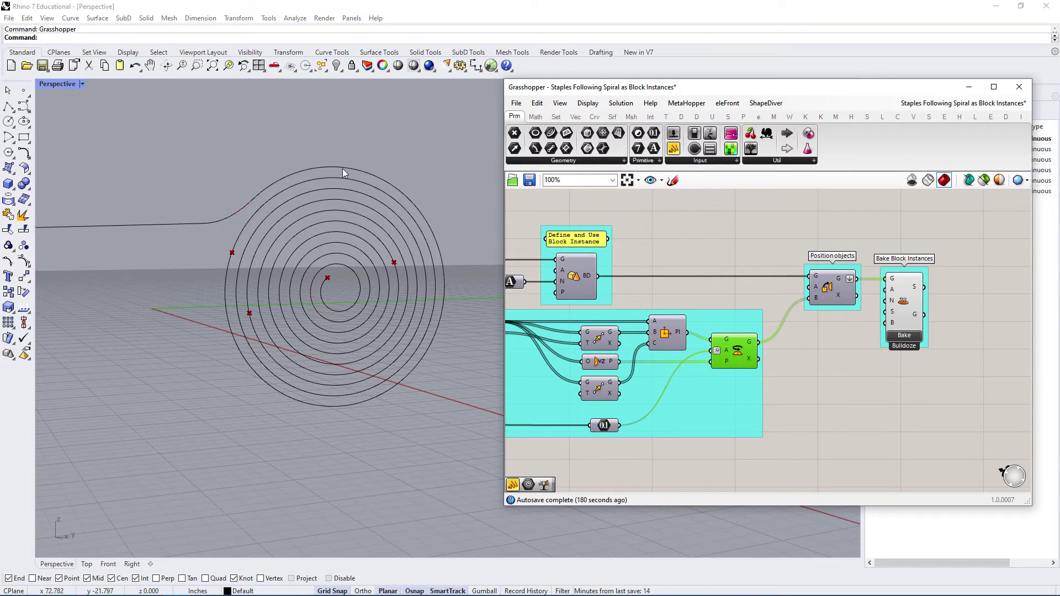
# Turn on the preview of the Orient component under Position objects and inspect the copies it places.
pyautogui.click(902, 298)
pyautogui.middleClick(887, 289)
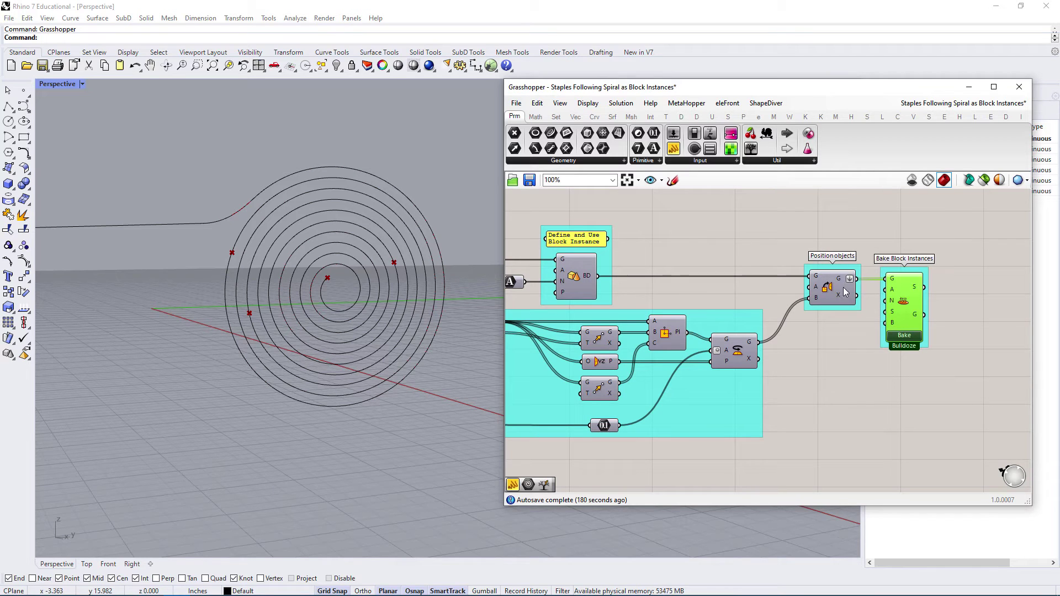
pyautogui.click(834, 286)
pyautogui.middleClick(833, 286)
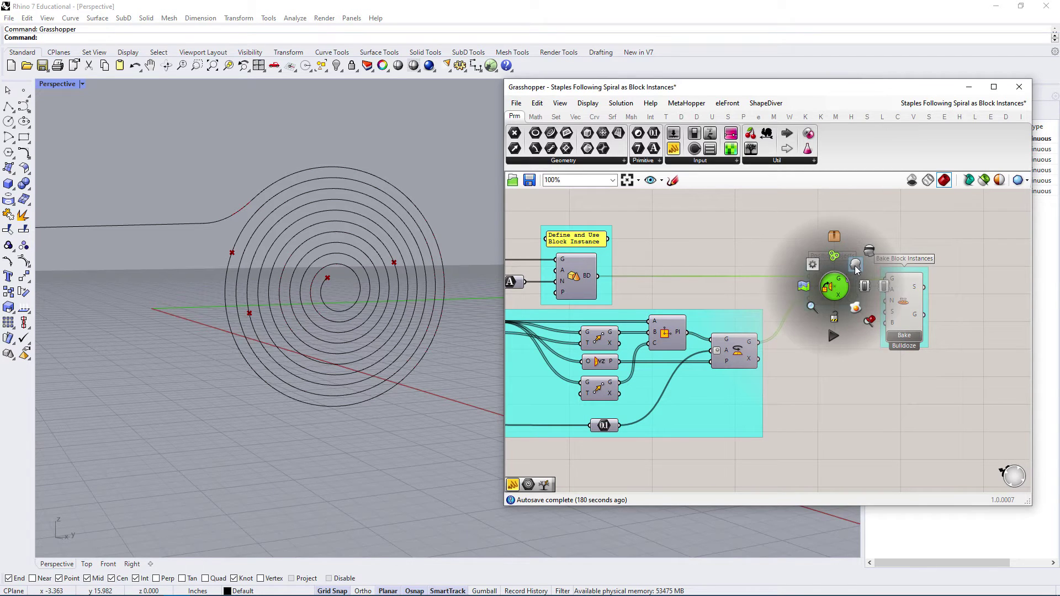
pyautogui.click(855, 269)
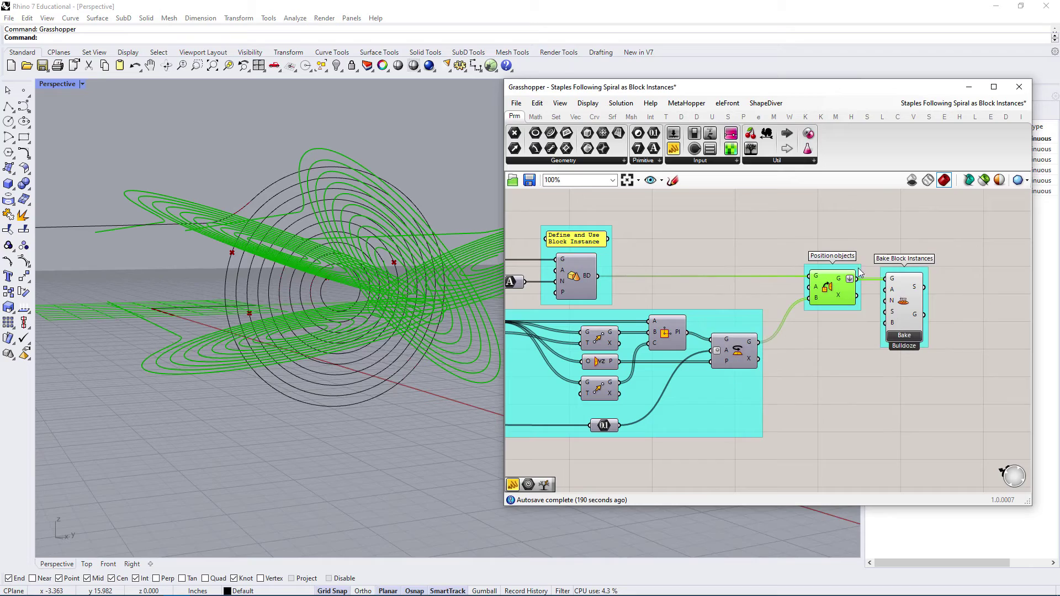
pyautogui.moveTo(877, 280); pyautogui.dragTo(850, 294, button='right')
pyautogui.moveTo(280, 304); pyautogui.dragTo(253, 328, button='right')
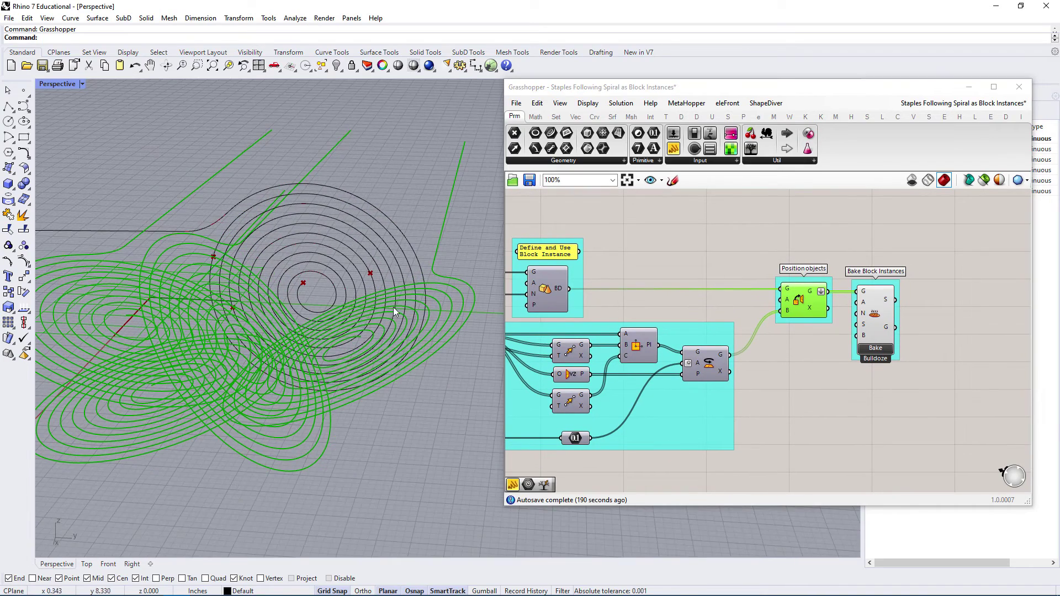
pyautogui.scroll(-3, 761, 310)
pyautogui.moveTo(697, 305); pyautogui.dragTo(757, 317, button='right')
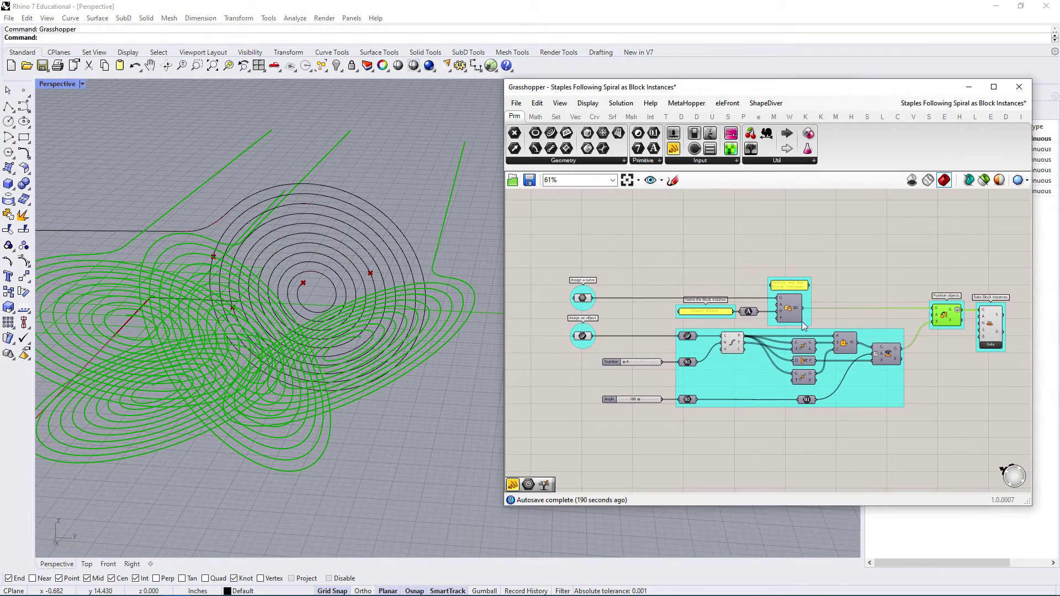
# Add a Geometry parameter above Bake Block Instances and connect the Orient component's geometry output to it.
pyautogui.click(993, 282)
pyautogui.moveTo(993, 281); pyautogui.dragTo(887, 285, button='right')
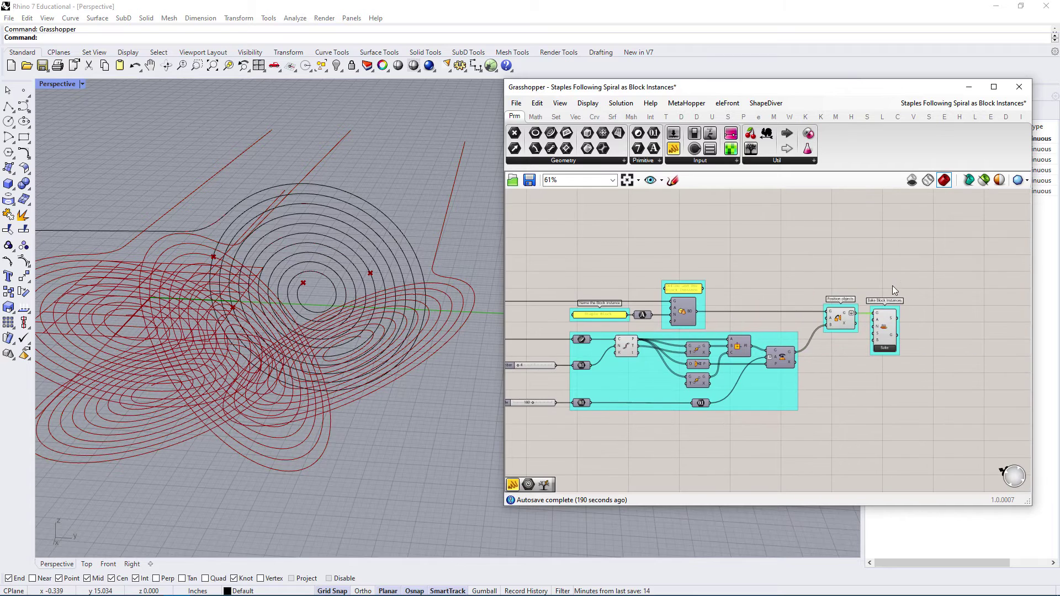
pyautogui.scroll(3, 892, 286)
pyautogui.doubleClick(889, 273)
pyautogui.write('geo')
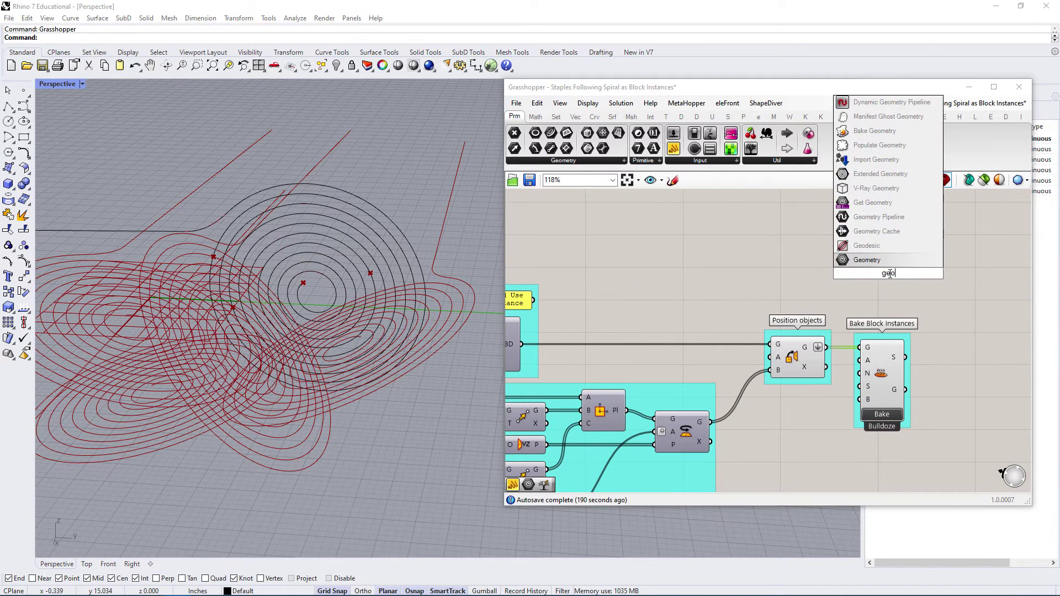
pyautogui.click(883, 260)
pyautogui.moveTo(827, 347); pyautogui.dragTo(872, 274)
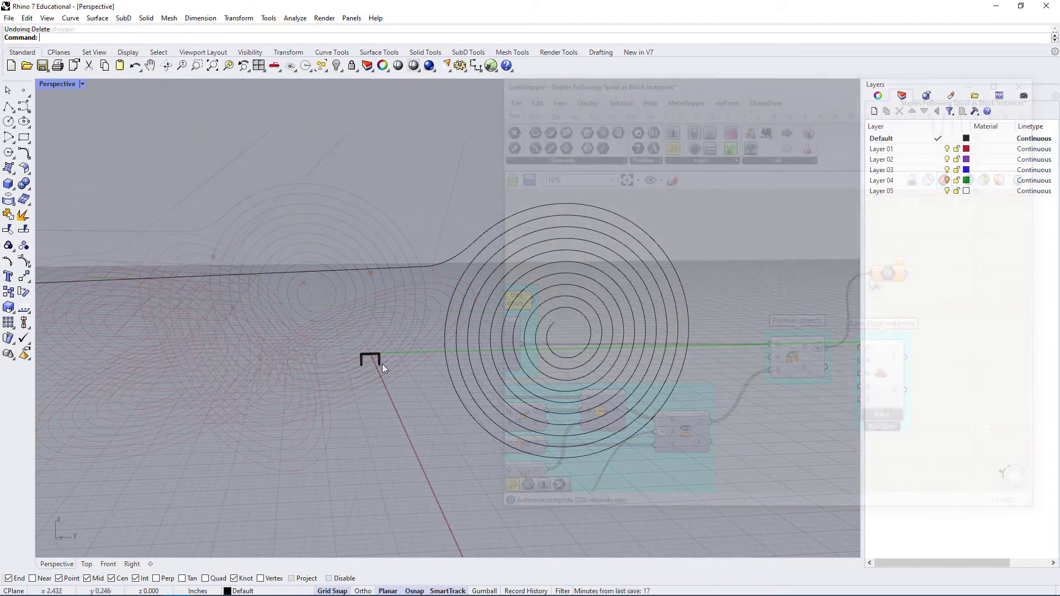
# Zoom in on the staple in Rhino, then reopen Grasshopper and restore its minimized window beside the staple.
pyautogui.scroll(3, 382, 363)
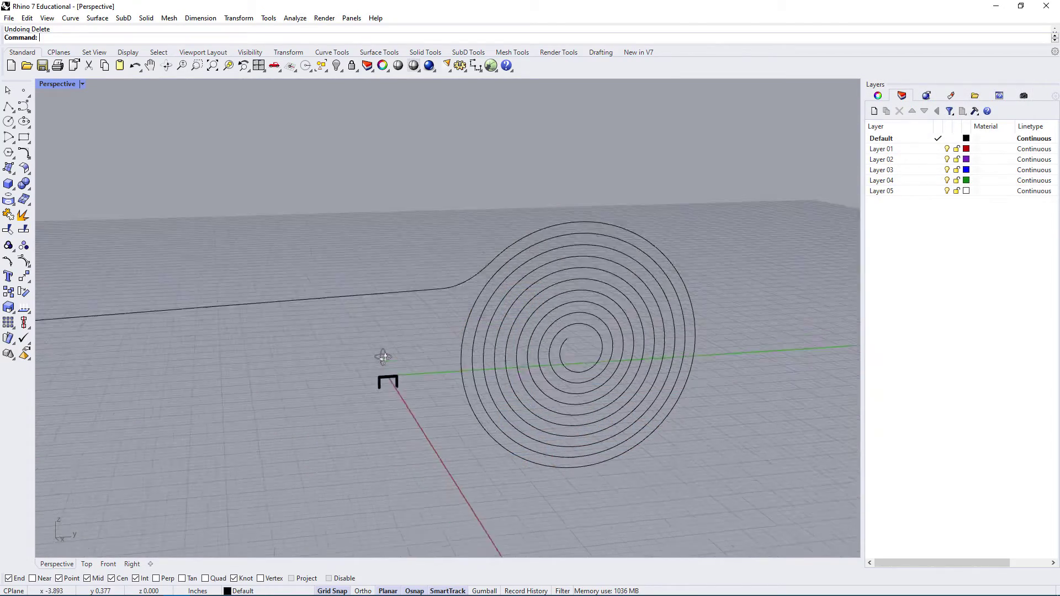
pyautogui.write('Grasshopper')
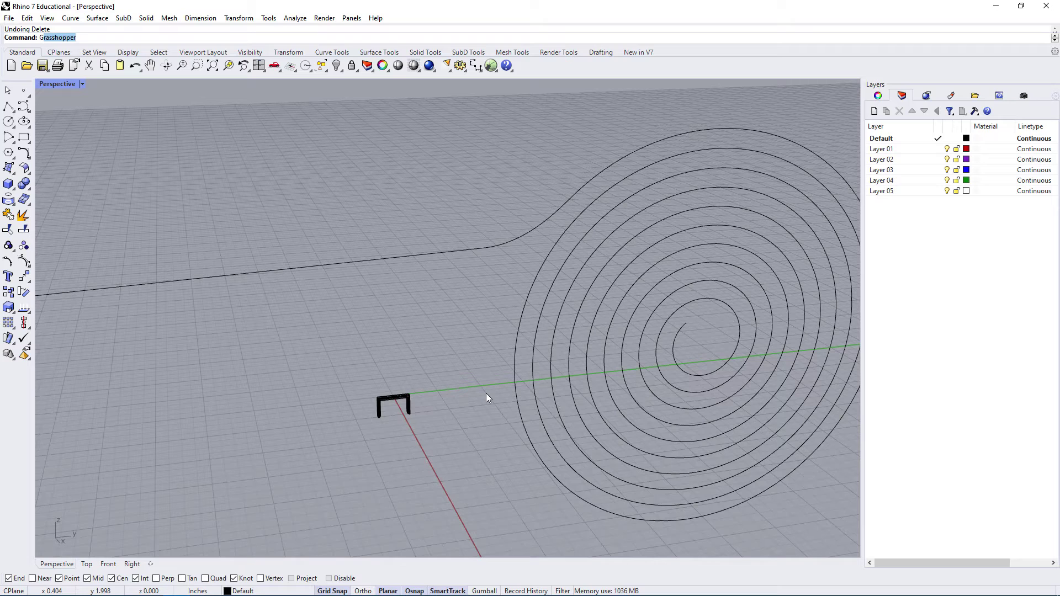
pyautogui.press('Return')
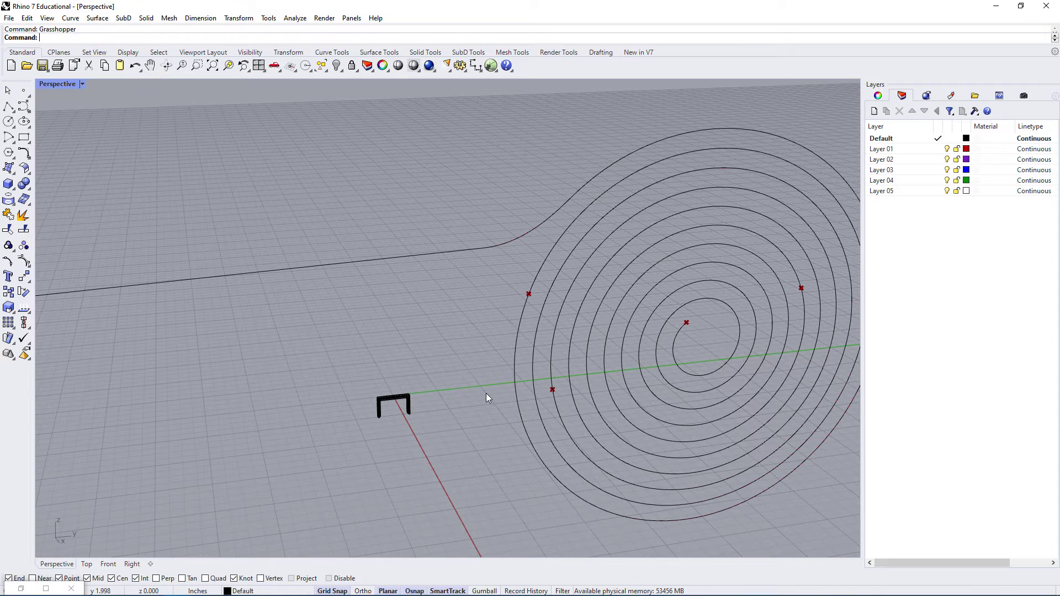
pyautogui.click(21, 589)
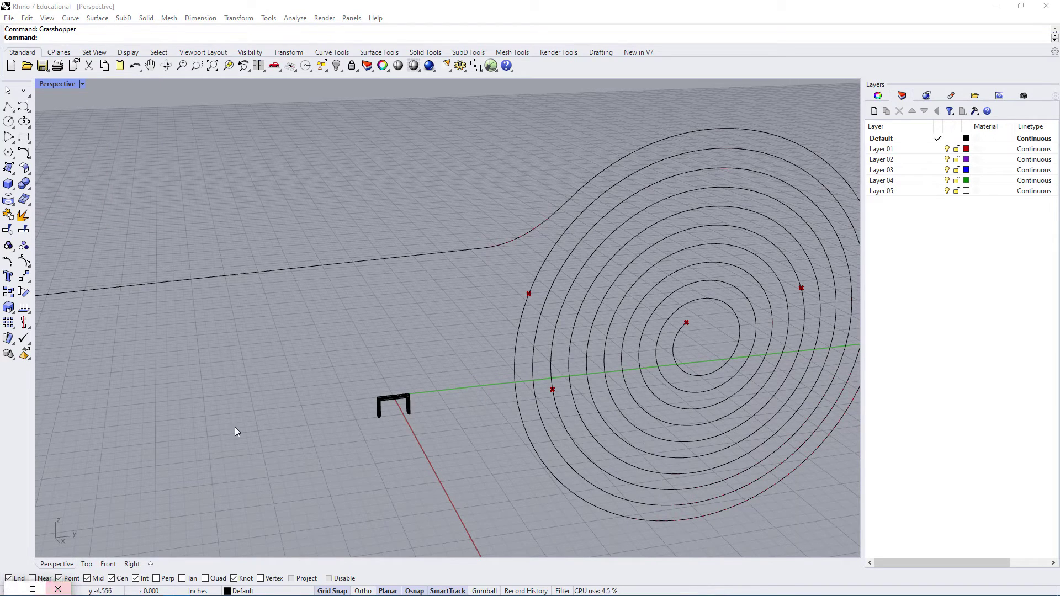
pyautogui.click(33, 589)
pyautogui.moveTo(666, 20); pyautogui.dragTo(802, 90)
pyautogui.click(806, 210)
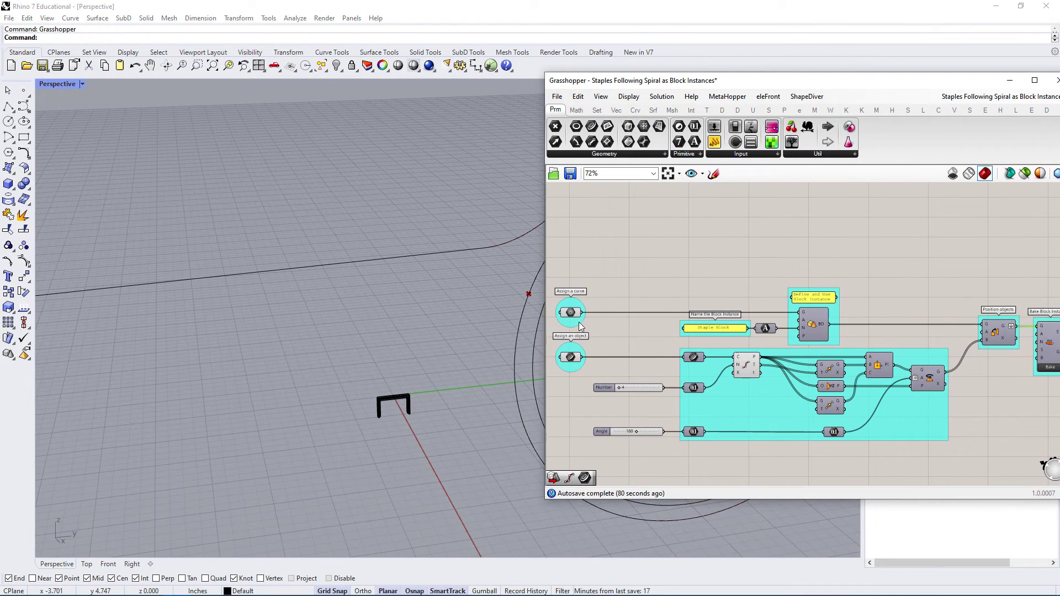
# Check which Rhino geometry the Assign an object and Assign a curve parameters reference by selecting each in turn.
pyautogui.scroll(4, 571, 311)
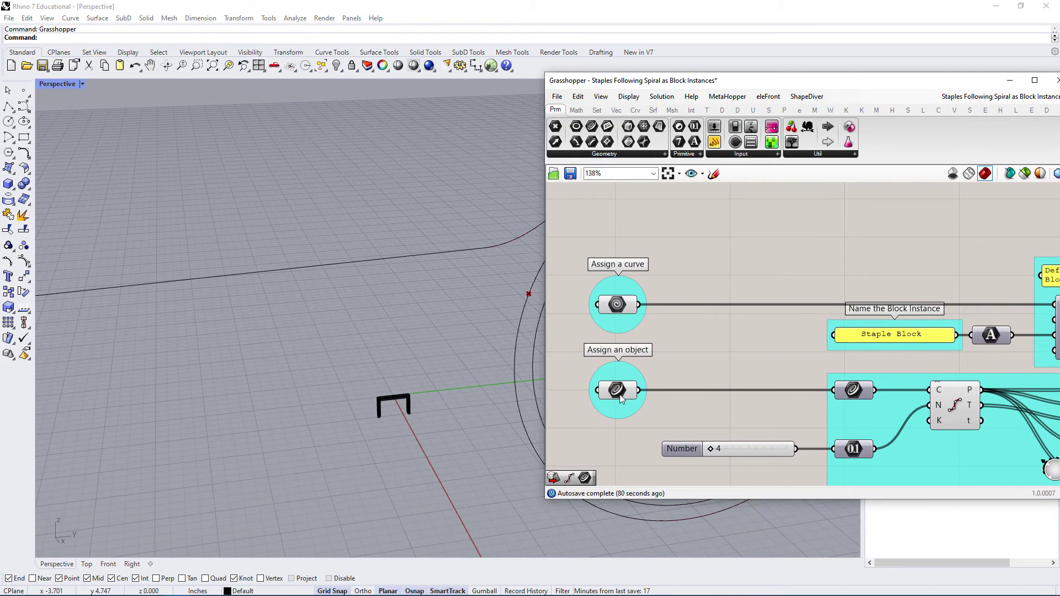
pyautogui.click(624, 392)
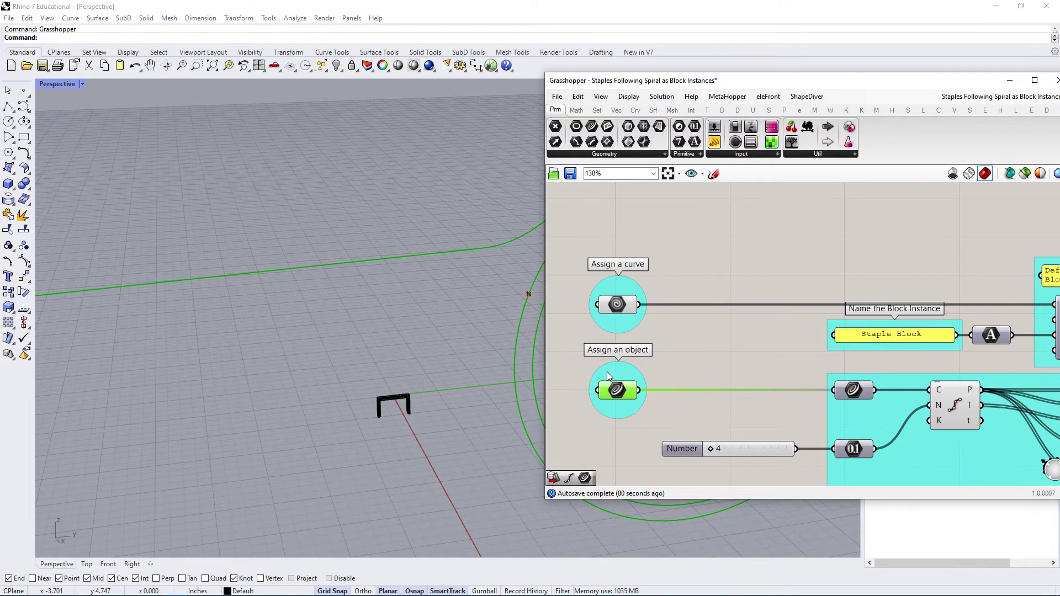
pyautogui.click(610, 308)
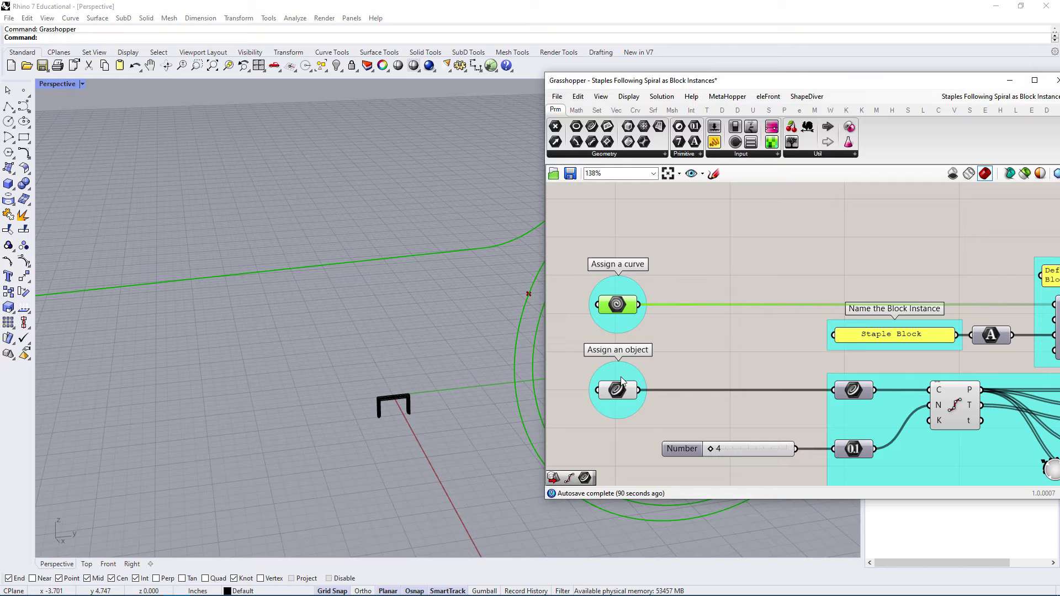
pyautogui.click(604, 351)
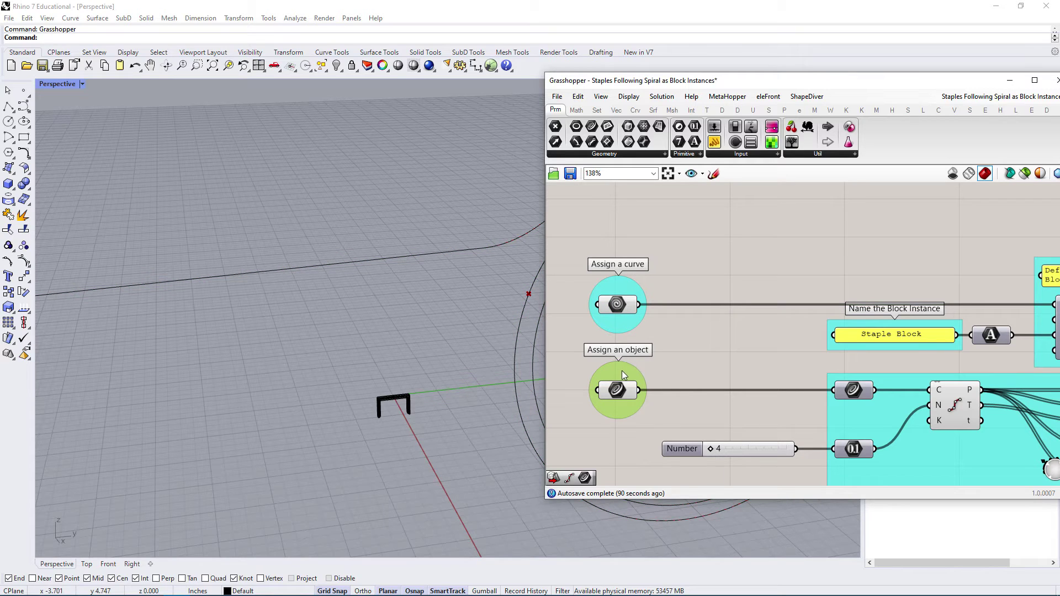
# Change the label of the group around the upper Geometry parameter to "Assign a object".
pyautogui.rightClick(621, 370)
pyautogui.doubleClick(682, 378)
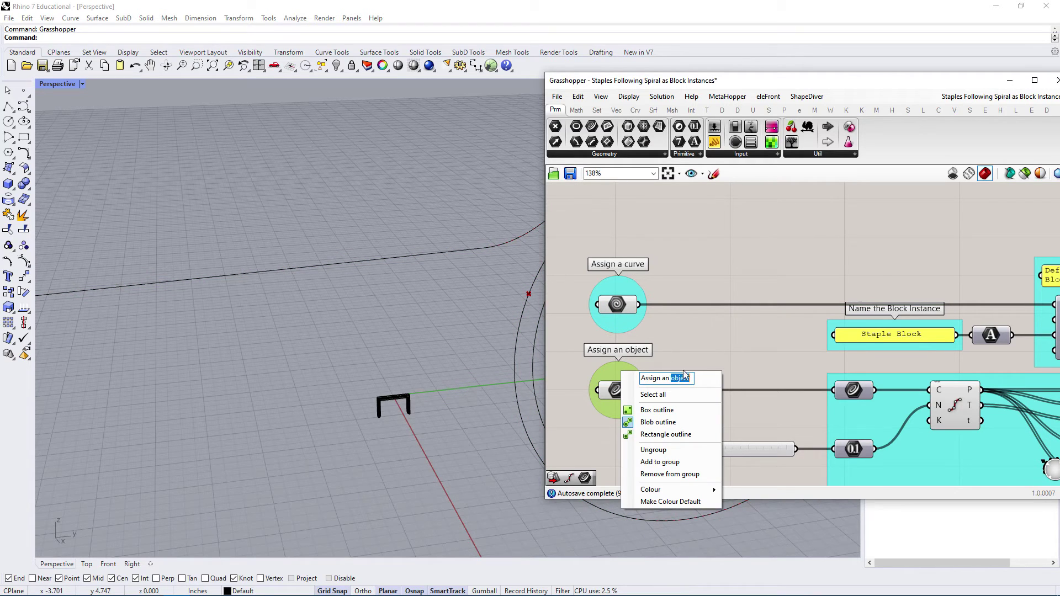
pyautogui.click(710, 287)
pyautogui.rightClick(627, 288)
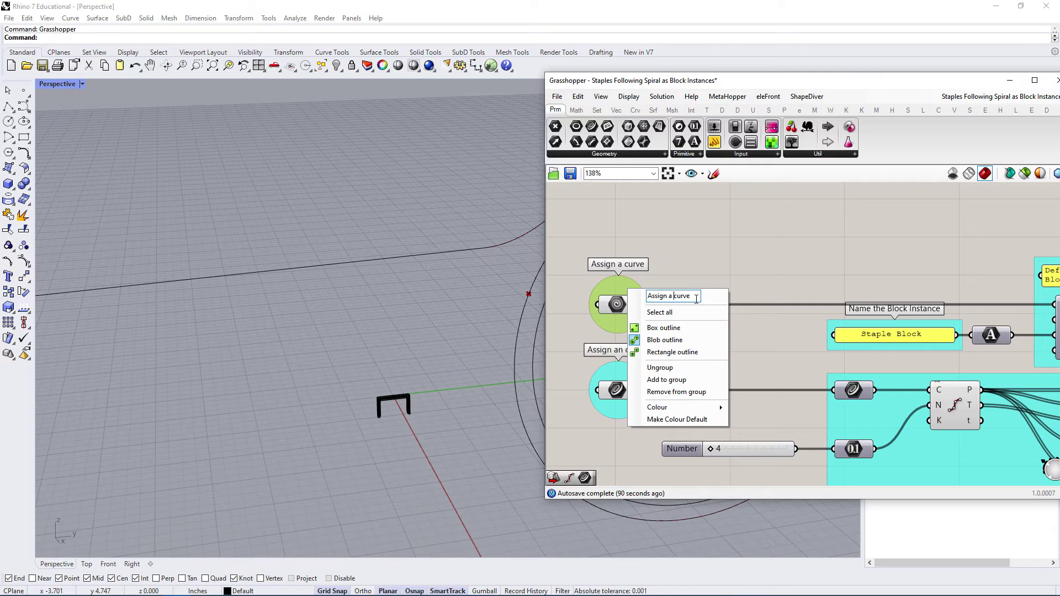
pyautogui.write('object')
pyautogui.moveTo(694, 299); pyautogui.dragTo(736, 306)
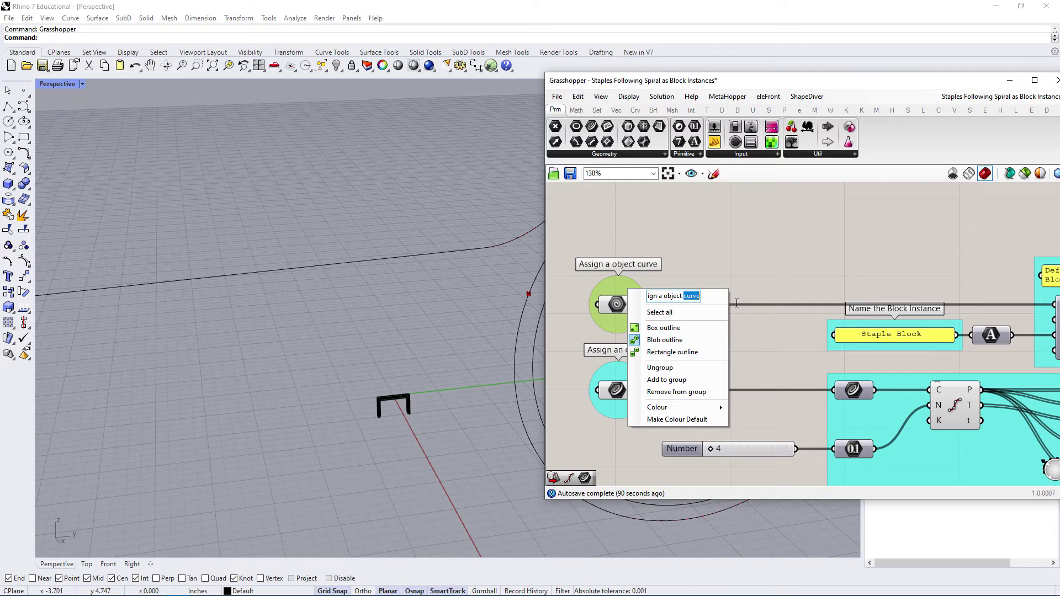
pyautogui.press('BackSpace')
pyautogui.press('BackSpace')
pyautogui.click(740, 253)
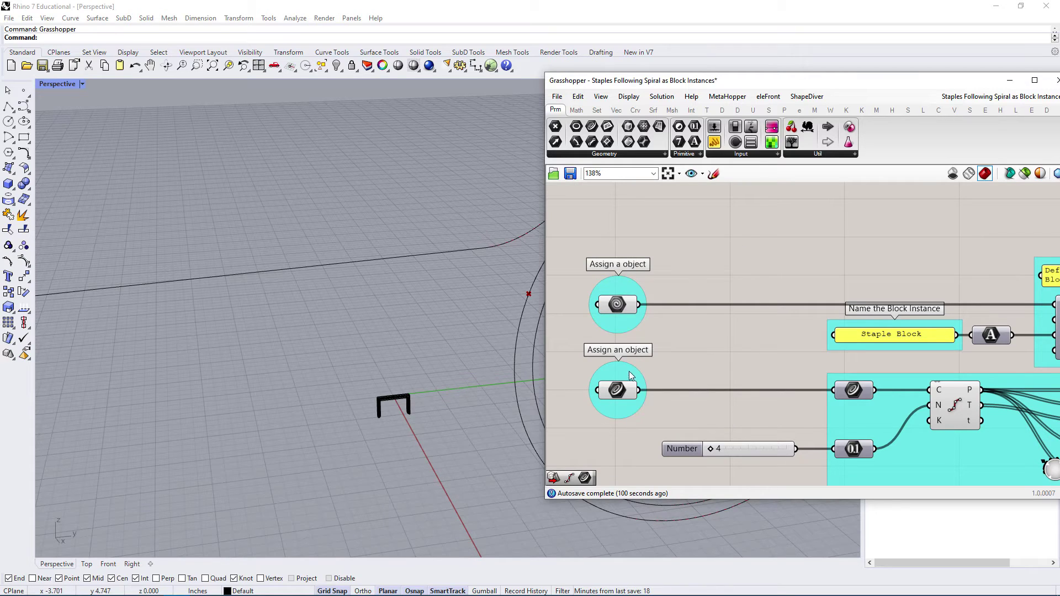
# Change the label of the group around the lower Curve parameter to "Assign an curve".
pyautogui.rightClick(625, 370)
pyautogui.moveTo(676, 377); pyautogui.dragTo(721, 379)
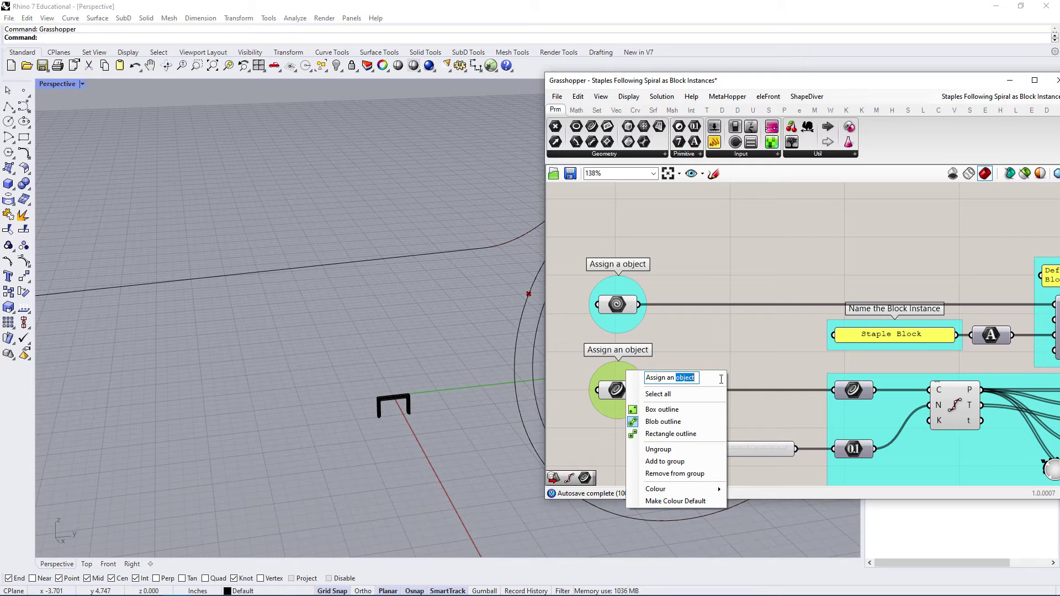
pyautogui.write('curve')
pyautogui.click(753, 254)
# Check which Rhino geometry the two relabelled input parameters reference, and identify the spiral curve in the viewport.
pyautogui.click(458, 354)
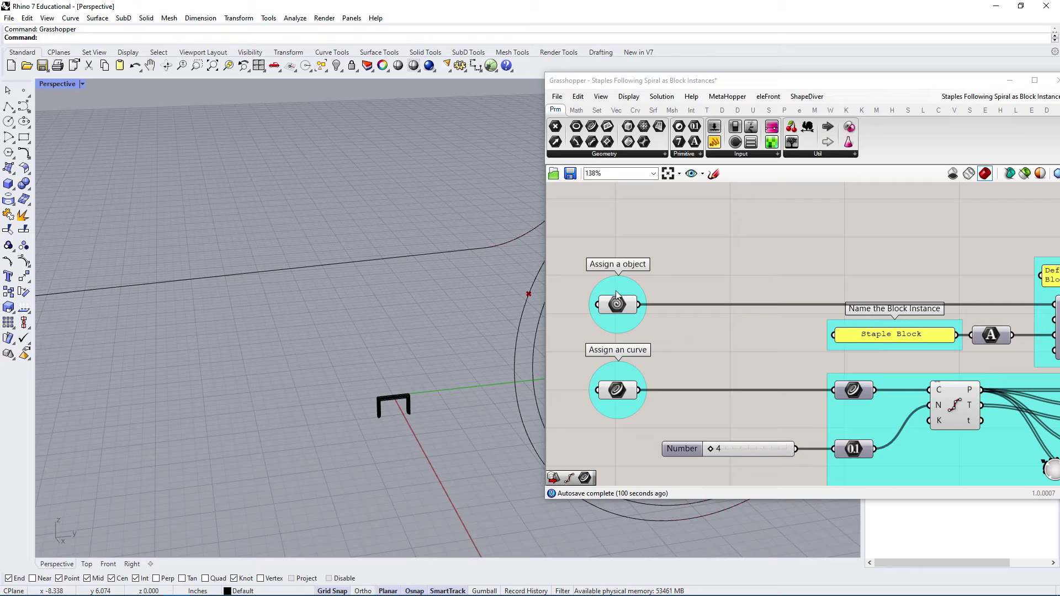
pyautogui.click(612, 308)
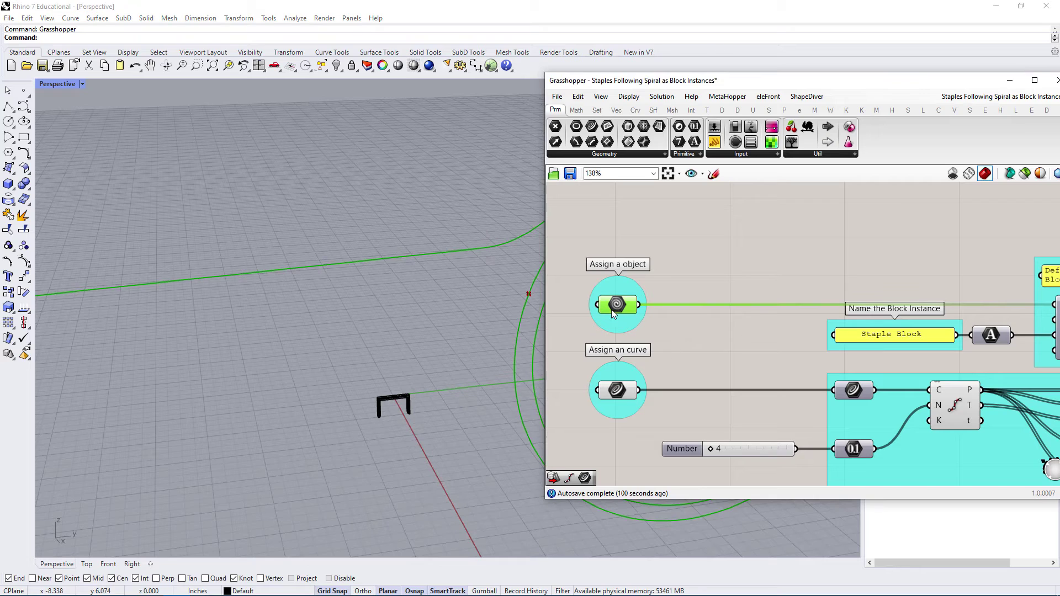
pyautogui.click(615, 391)
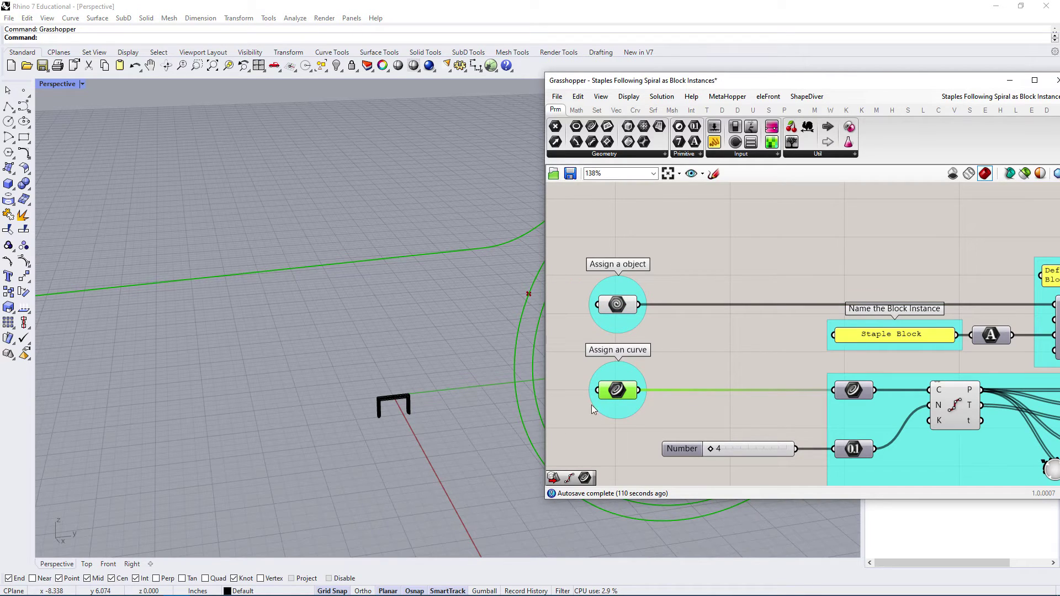
pyautogui.click(531, 354)
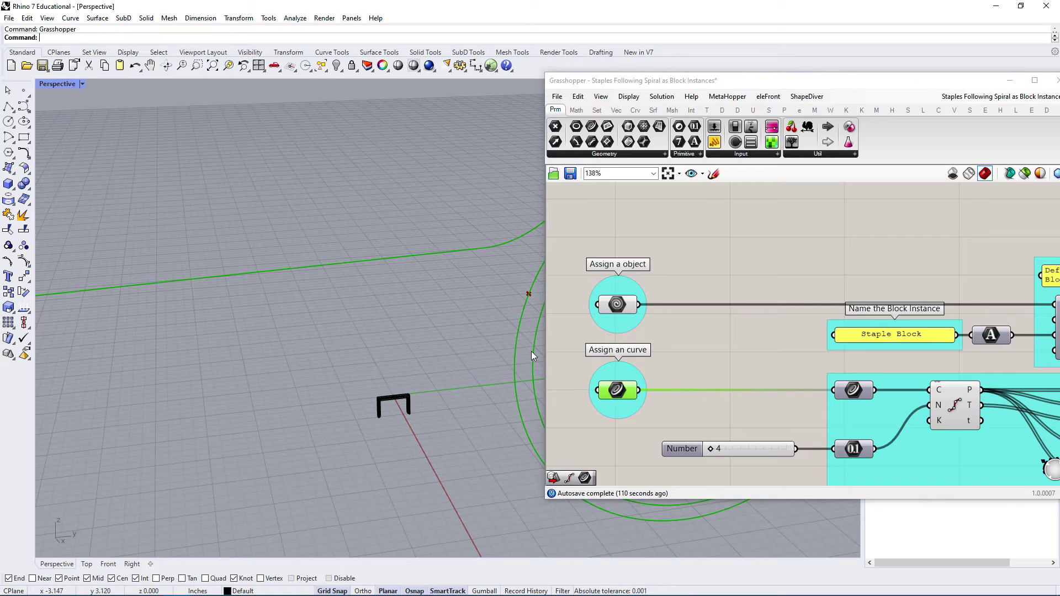
pyautogui.click(400, 249)
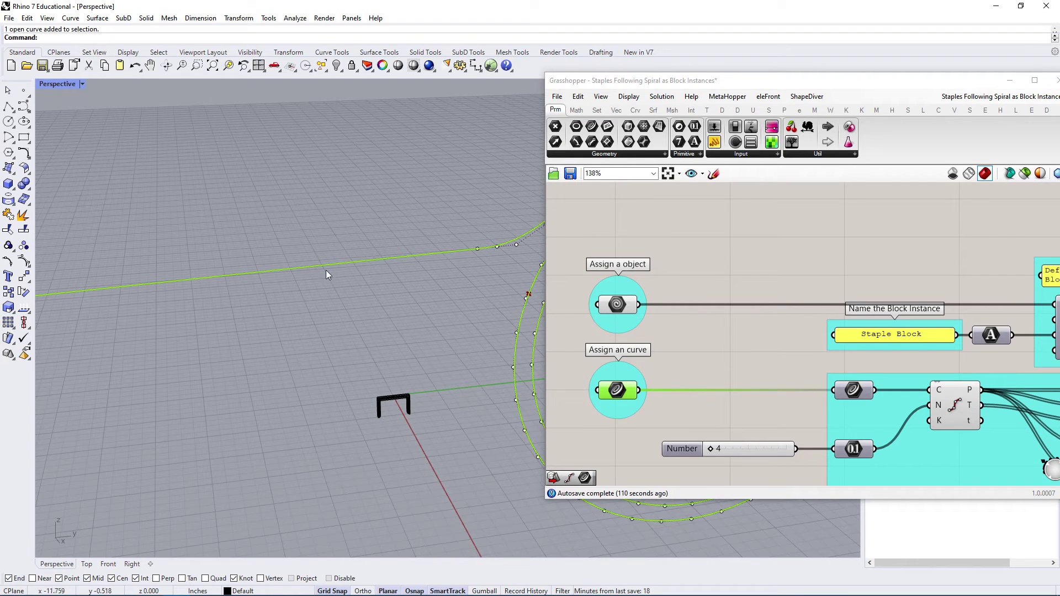
pyautogui.press('Escape')
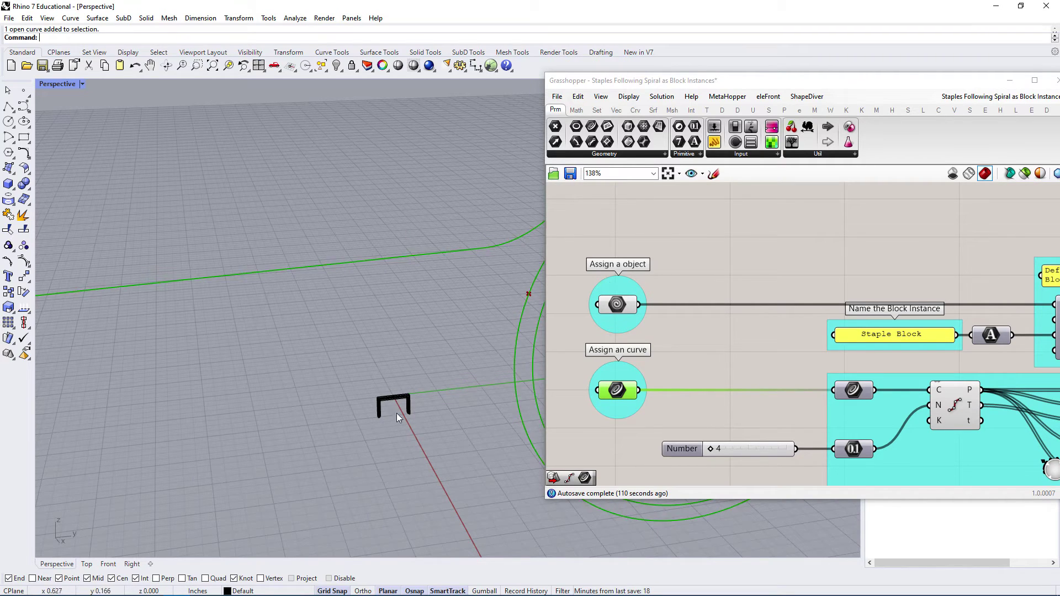
# Assign the staple polysurface to the Geometry parameter labelled "Assign a object" and internalise its data.
pyautogui.click(378, 397)
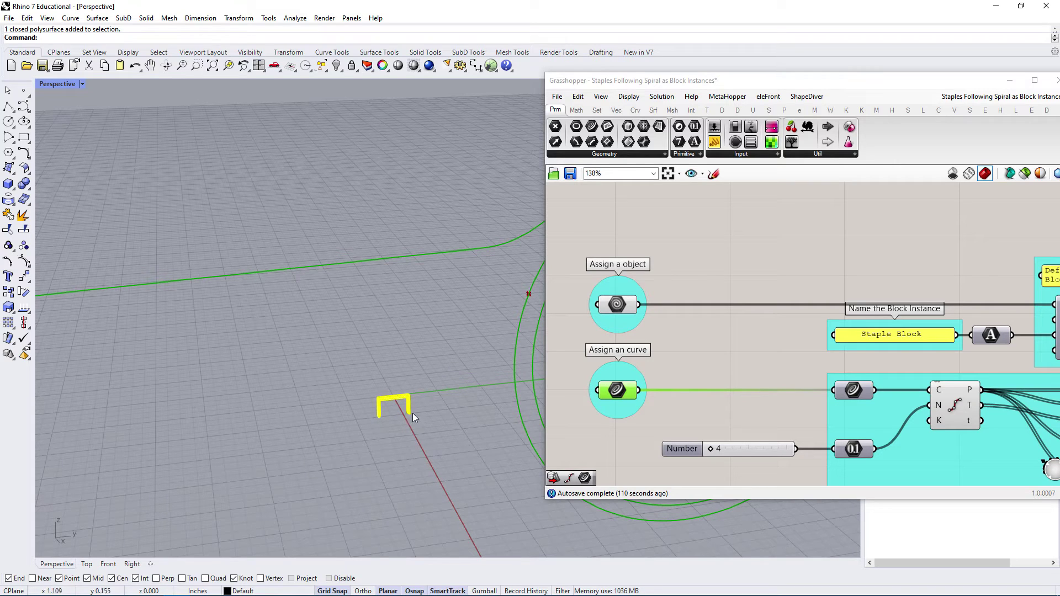
pyautogui.rightClick(615, 304)
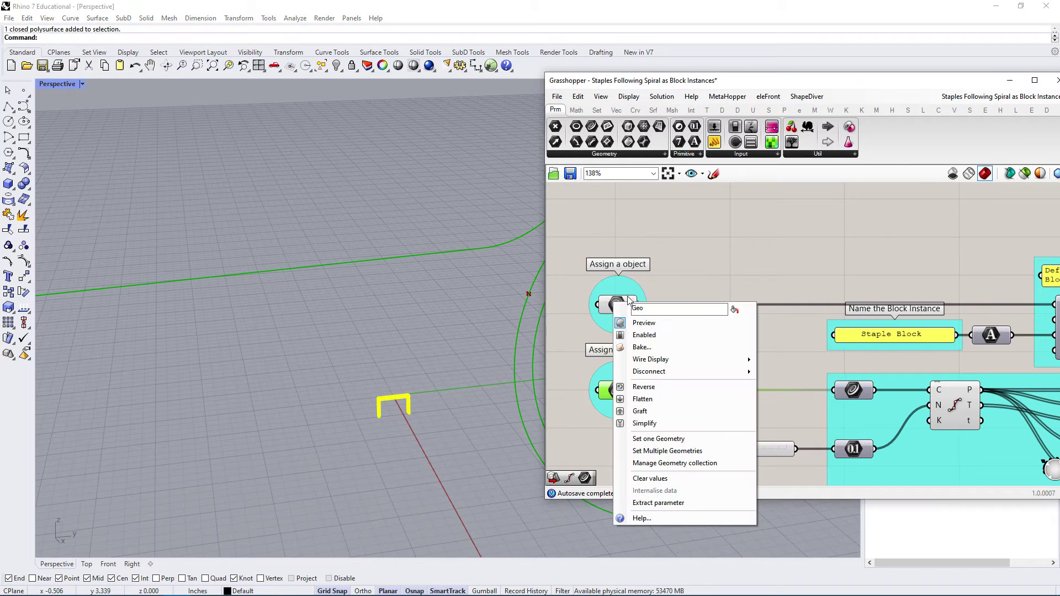
pyautogui.click(683, 438)
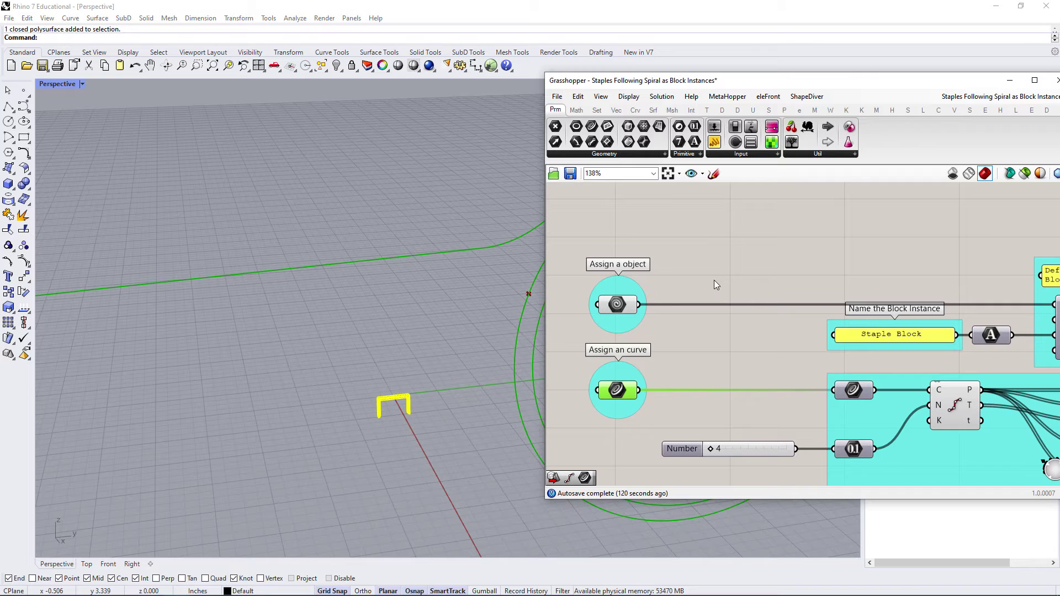
pyautogui.rightClick(618, 304)
pyautogui.click(660, 492)
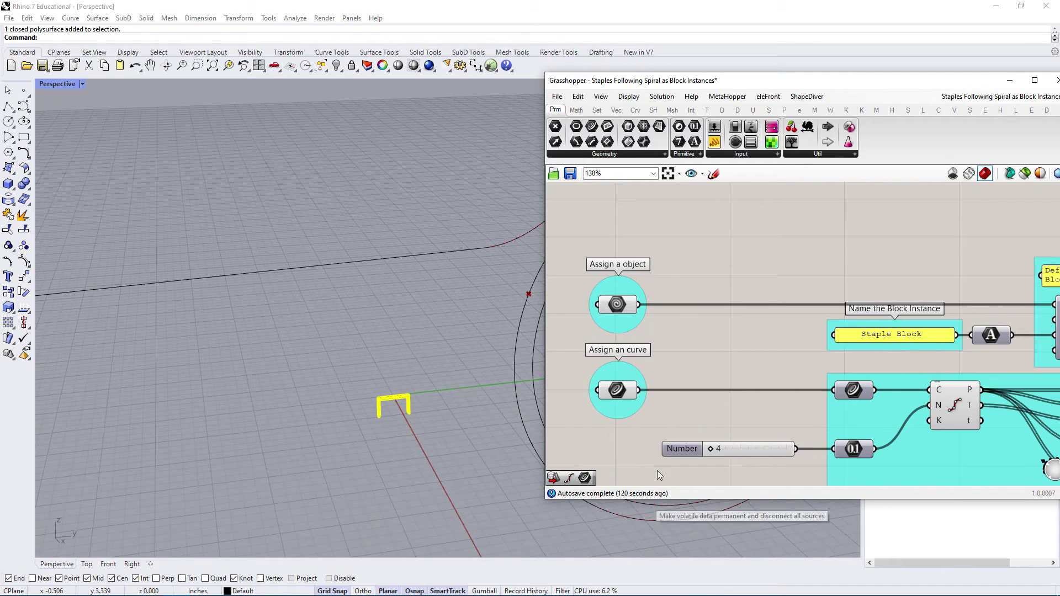
# Enable the preview of the Bake Block Instances component.
pyautogui.scroll(-4, 730, 244)
pyautogui.moveTo(928, 294); pyautogui.dragTo(843, 292, button='right')
pyautogui.click(389, 495)
pyautogui.scroll(-8, 290, 373)
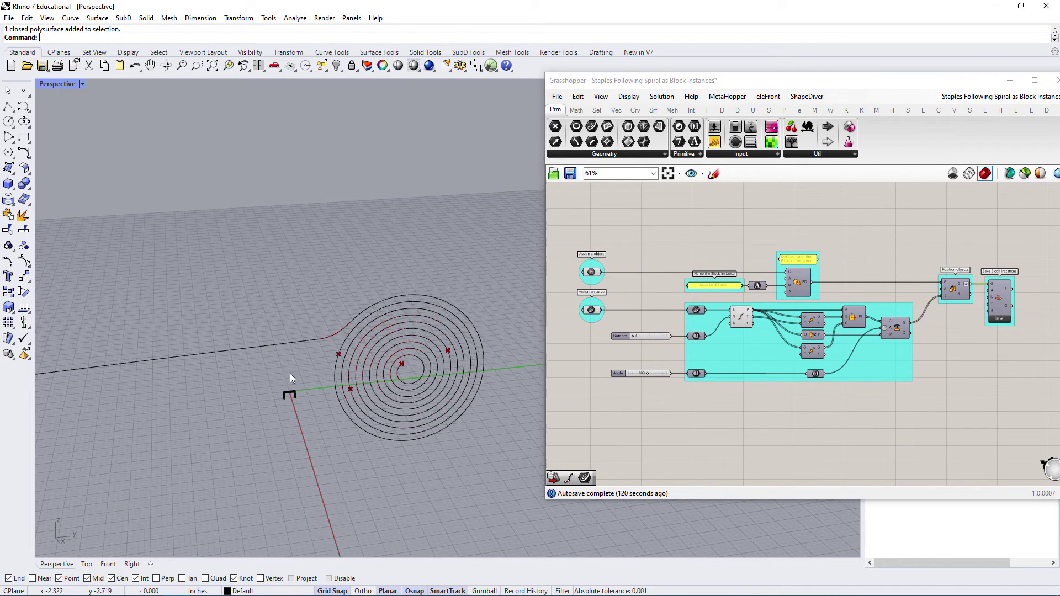
pyautogui.scroll(4, 426, 346)
pyautogui.scroll(1, 935, 275)
pyautogui.click(946, 297)
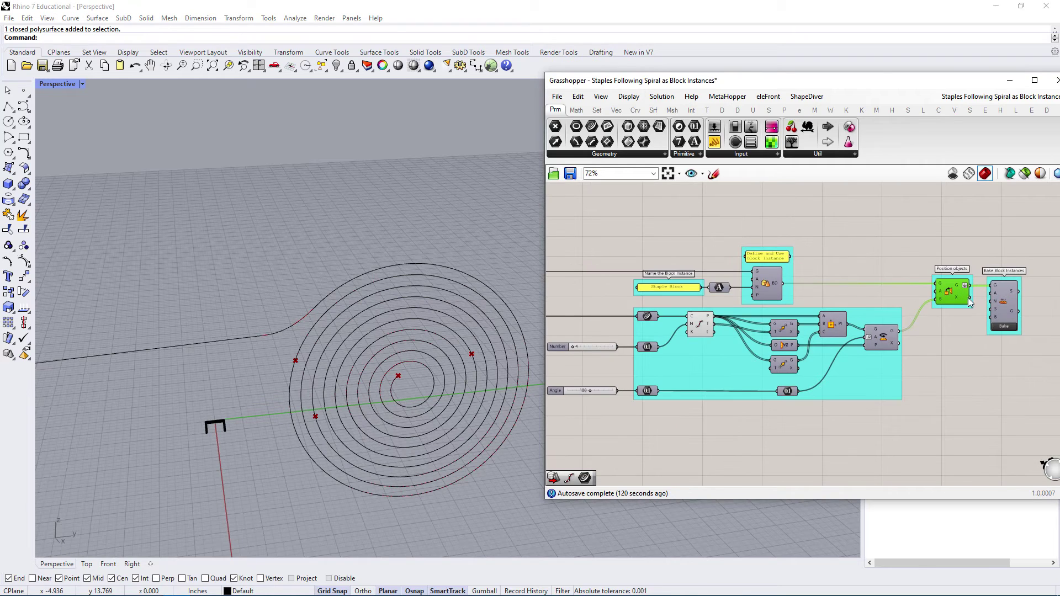
pyautogui.middleClick(1005, 305)
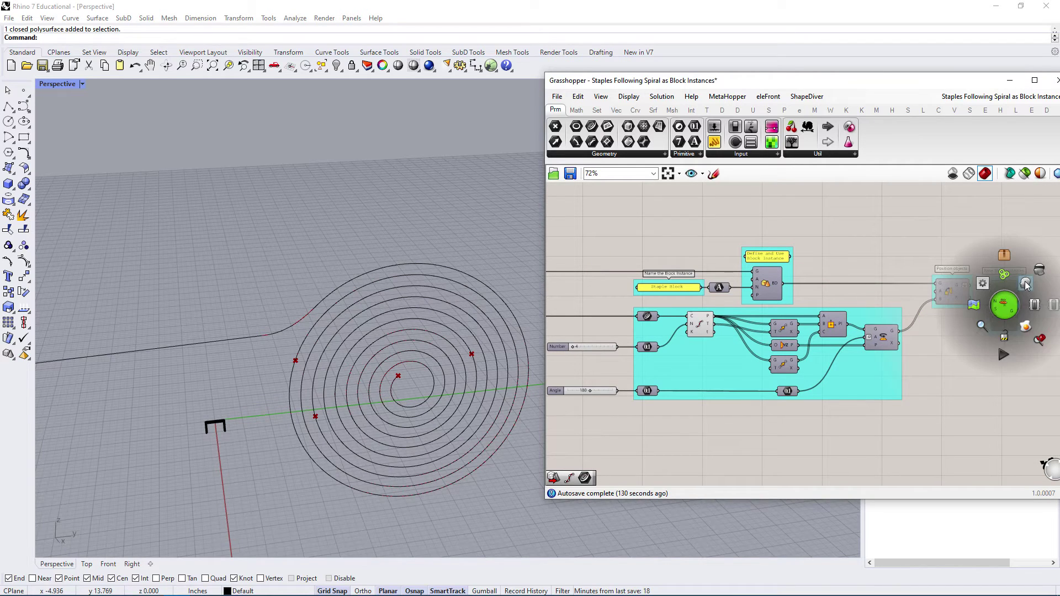
pyautogui.click(1025, 281)
# Turn on the preview of the Orient component under Position objects and shift the component slightly away from Bake Block Instances.
pyautogui.click(948, 293)
pyautogui.middleClick(947, 293)
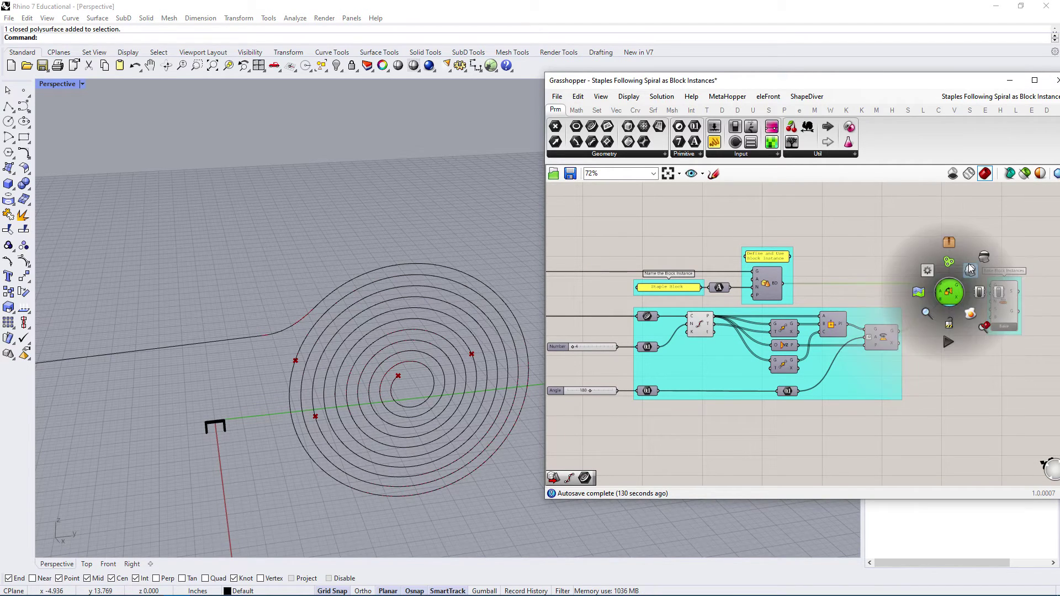
pyautogui.click(970, 265)
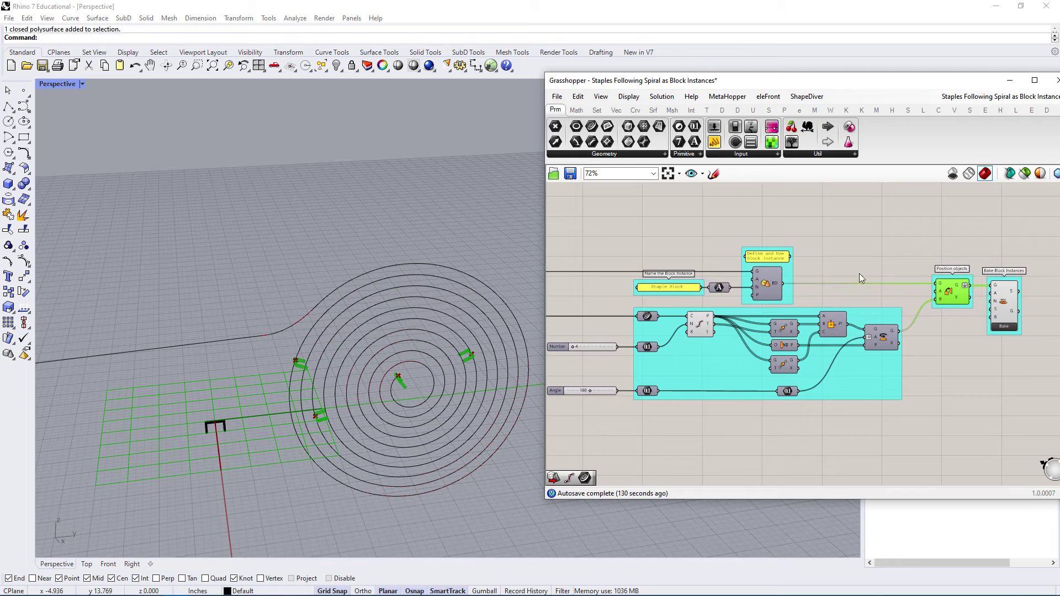
pyautogui.click(976, 236)
pyautogui.moveTo(957, 289); pyautogui.dragTo(953, 291)
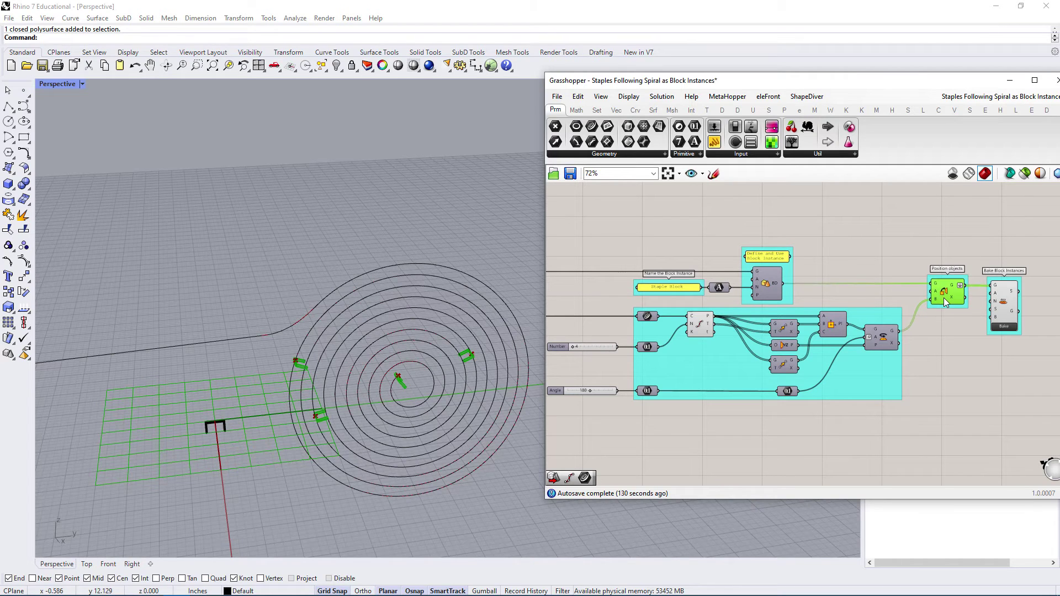
# Choose the Bulldoze bake mode for the Bake Block Instances component.
pyautogui.click(1008, 309)
pyautogui.scroll(3, 1013, 310)
pyautogui.scroll(2, 1013, 343)
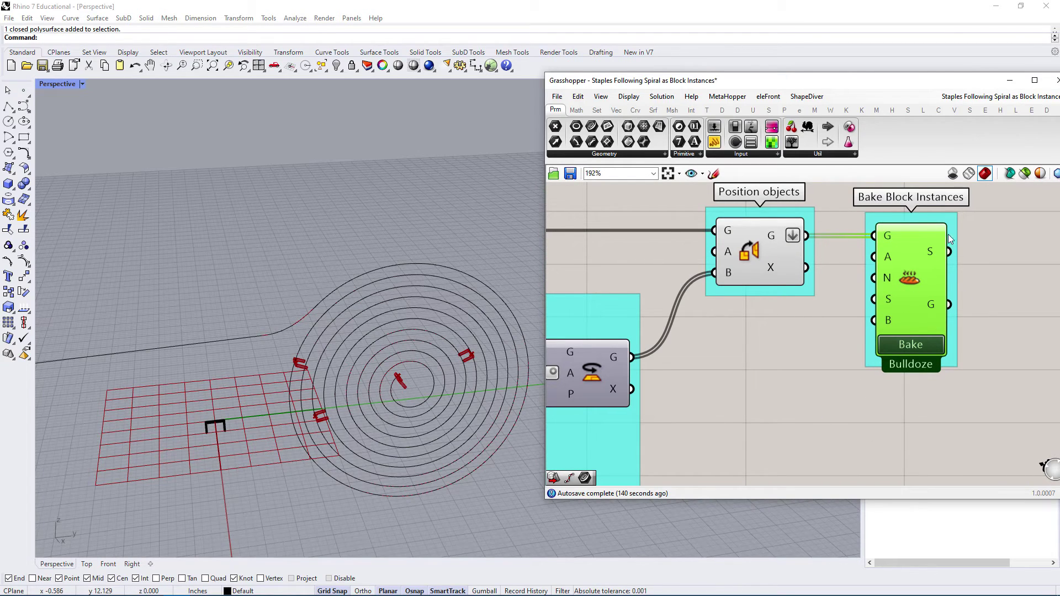
pyautogui.rightClick(912, 283)
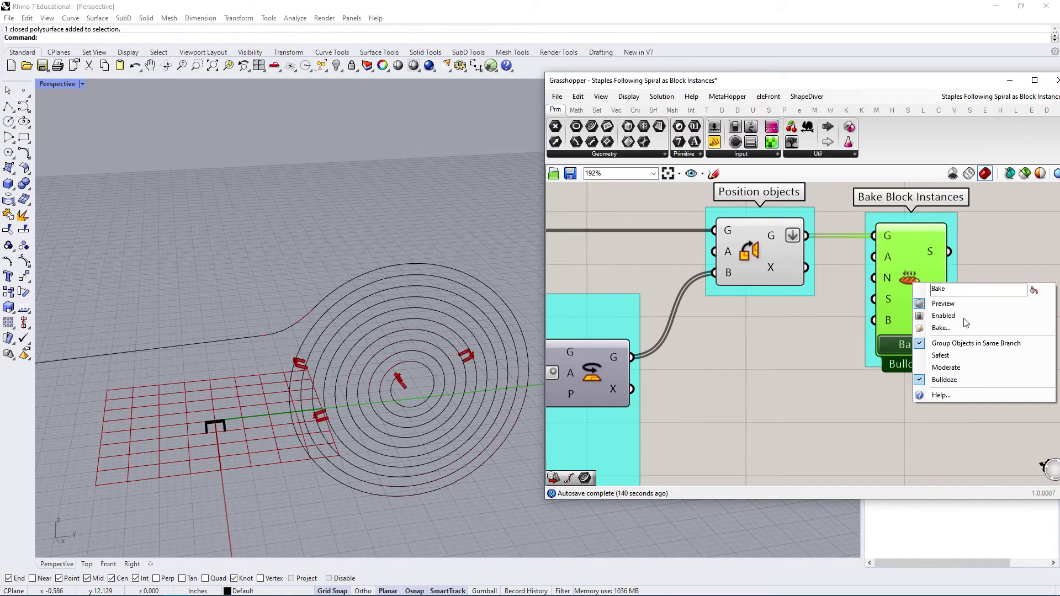
pyautogui.click(944, 380)
pyautogui.click(841, 376)
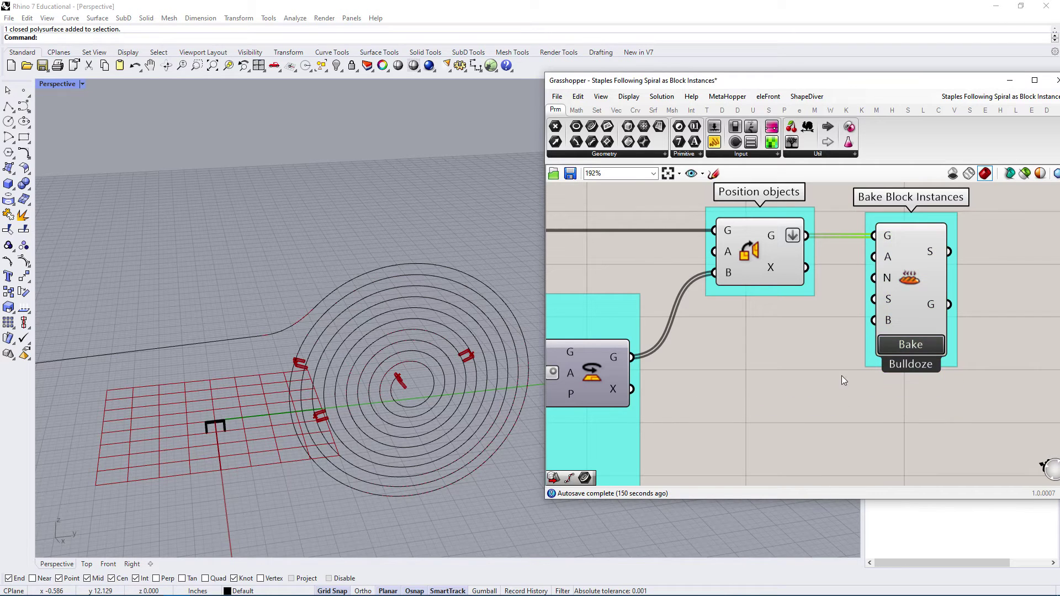
# Examine the Bake Block Instances component's inputs, including the description and options of its Bake Settings input.
pyautogui.scroll(-3, 910, 307)
pyautogui.moveTo(855, 272); pyautogui.dragTo(915, 286, button='right')
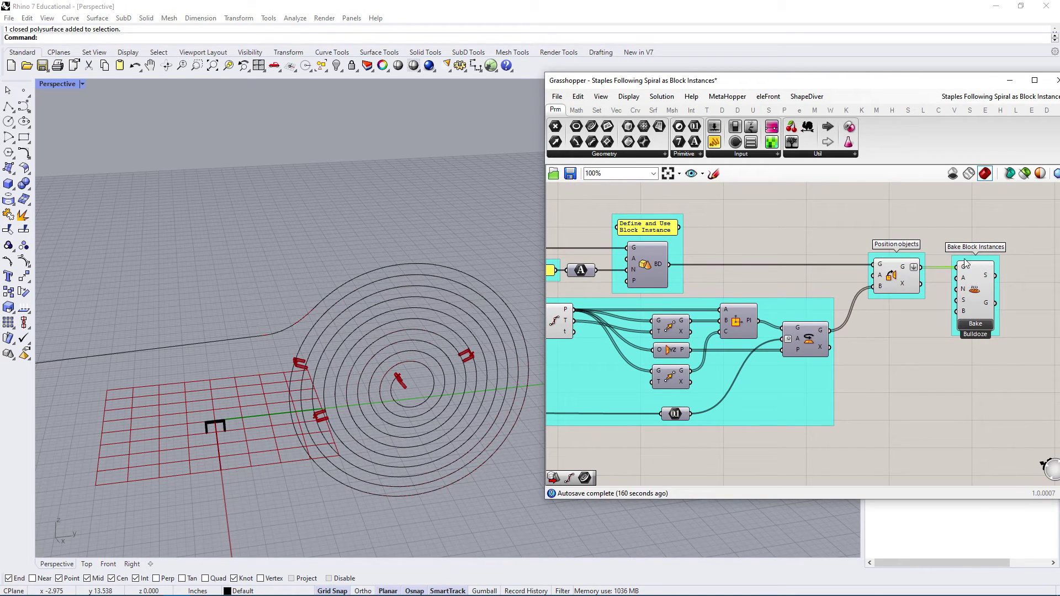
pyautogui.click(975, 292)
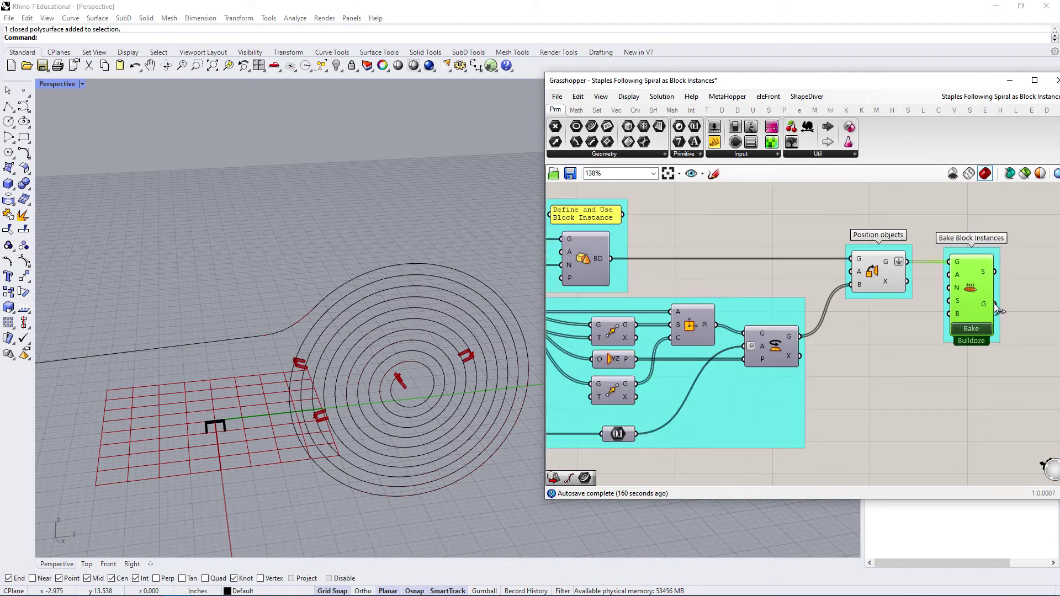
pyautogui.scroll(3, 964, 311)
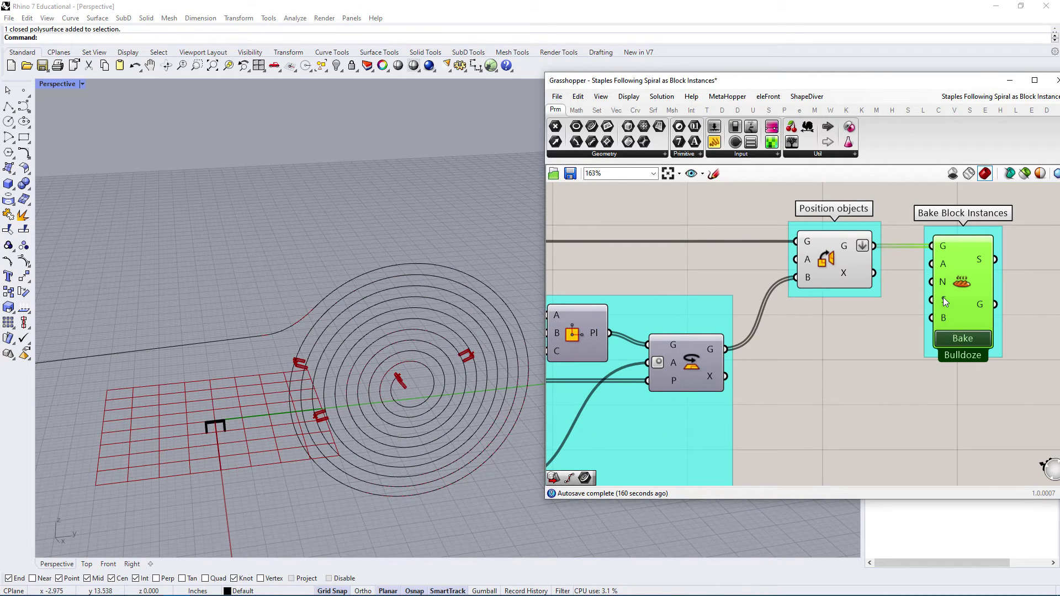
pyautogui.moveTo(944, 301)
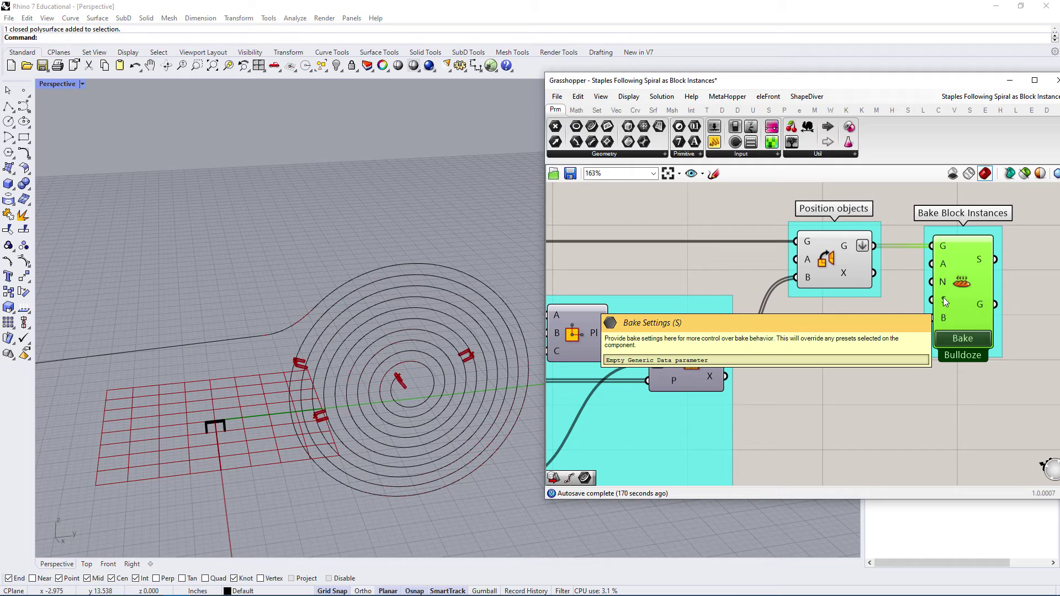
pyautogui.rightClick(946, 301)
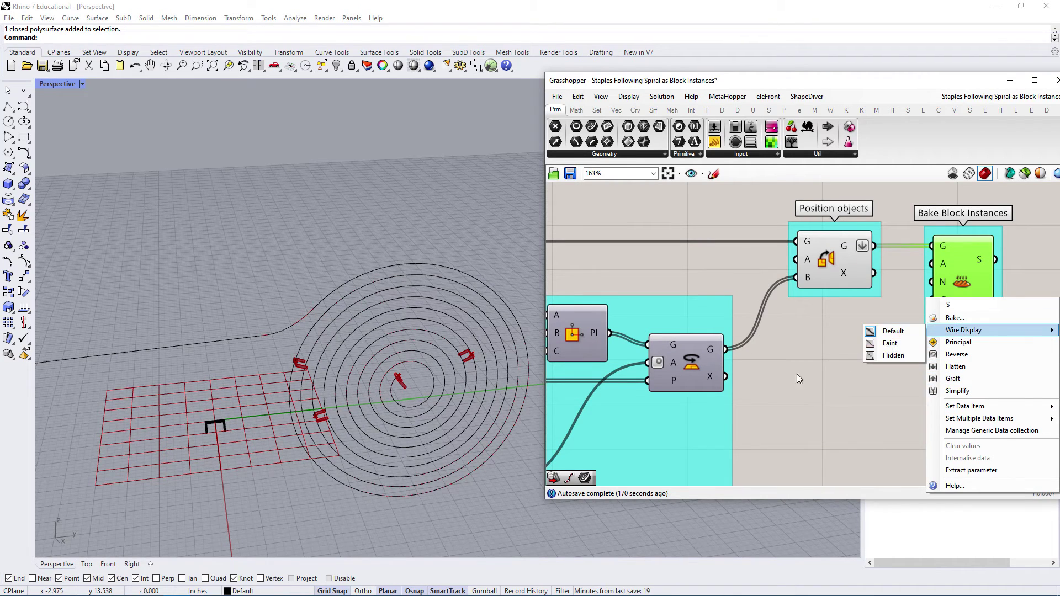
pyautogui.click(827, 416)
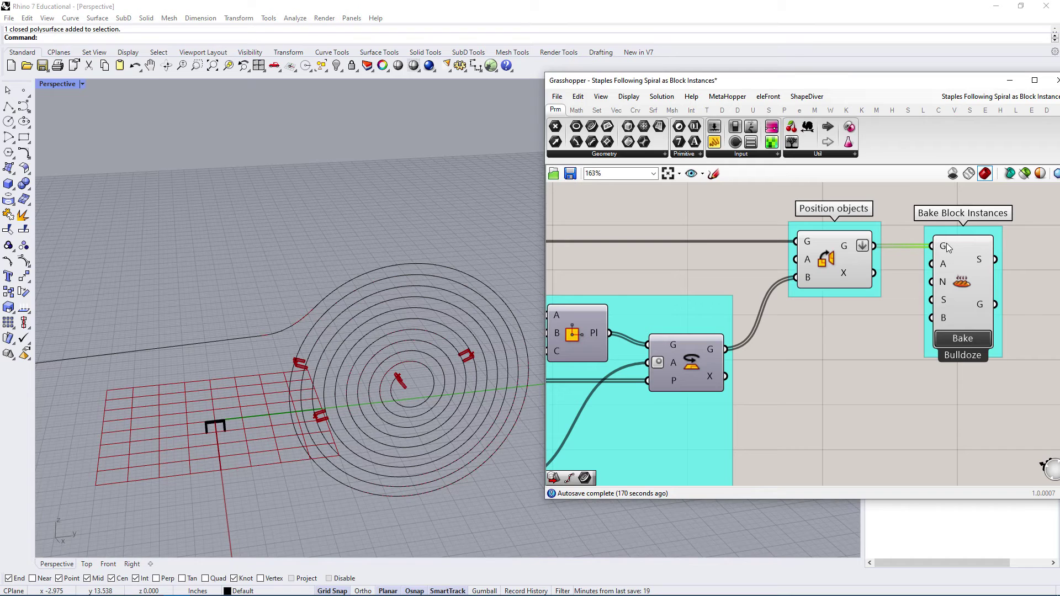
pyautogui.moveTo(943, 268)
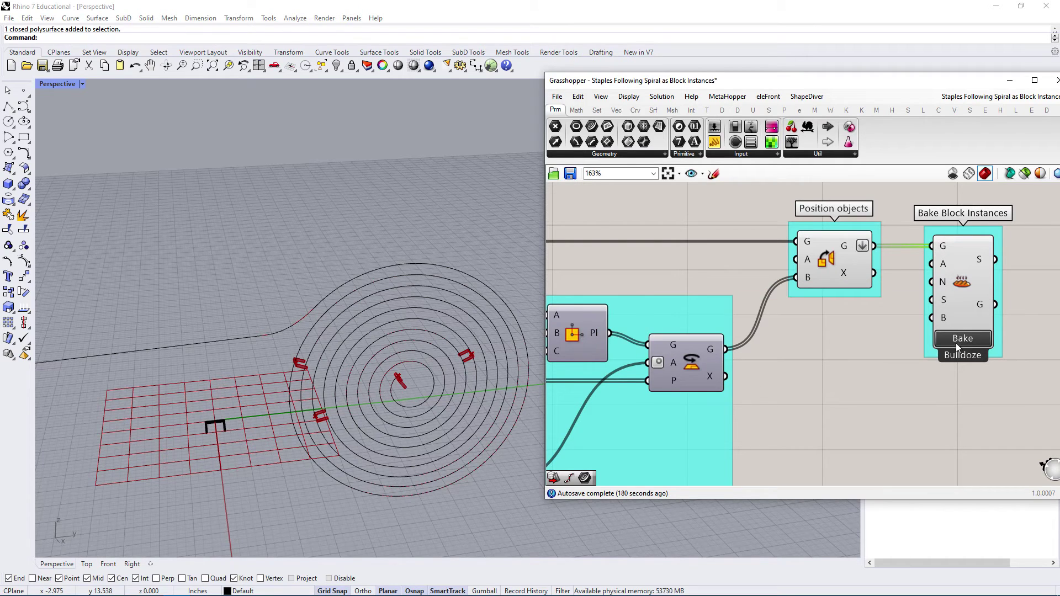
# Set the Angle slider to 360.
pyautogui.scroll(-6, 388, 267)
pyautogui.scroll(-4, 931, 271)
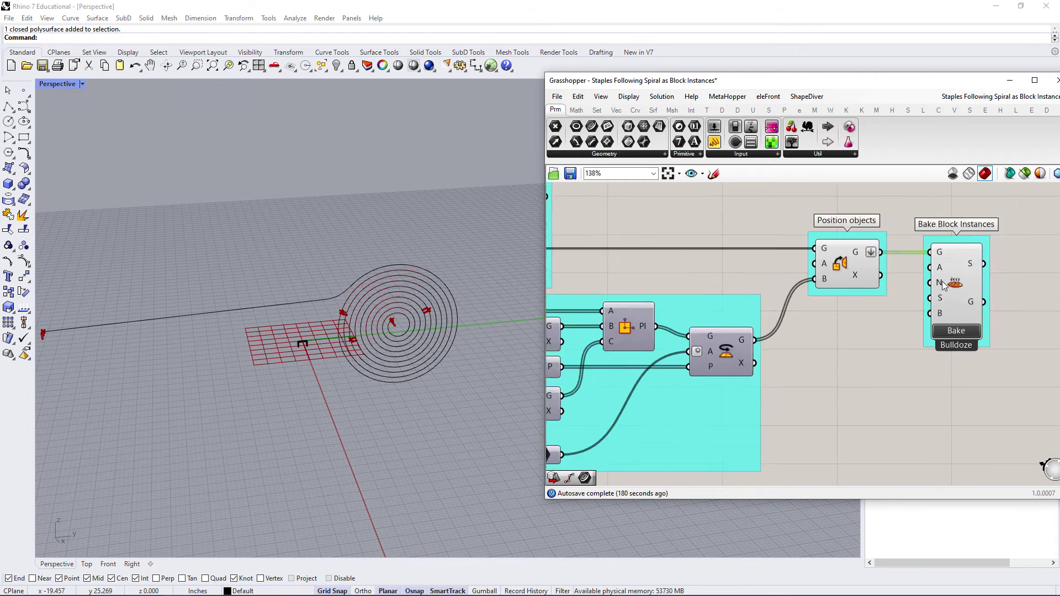
pyautogui.moveTo(753, 273); pyautogui.dragTo(813, 266, button='right')
pyautogui.scroll(-1, 813, 266)
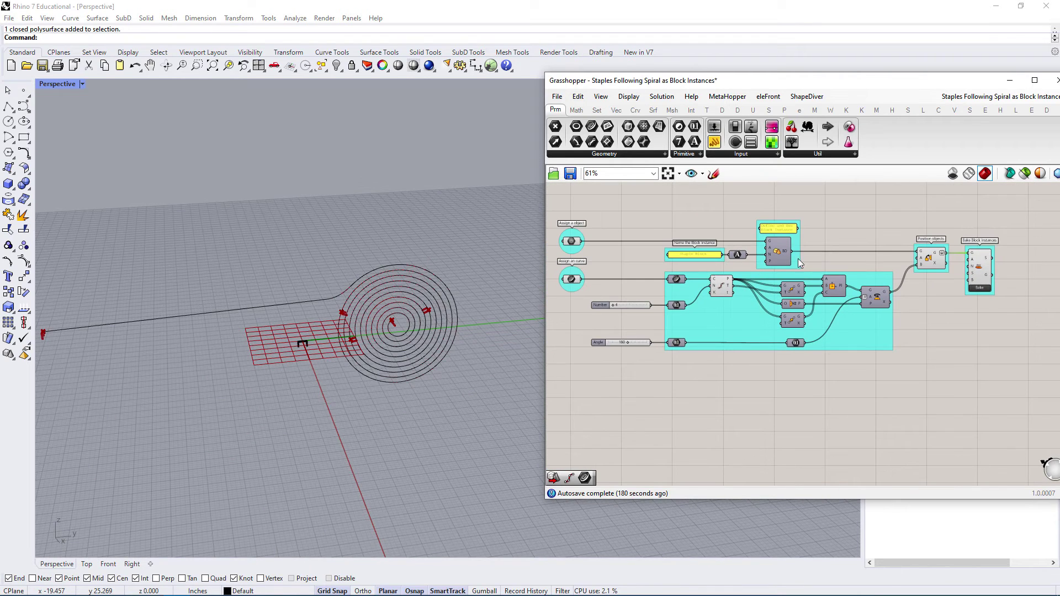
pyautogui.click(930, 256)
pyautogui.moveTo(633, 342); pyautogui.dragTo(687, 340, button='right')
pyautogui.scroll(4, 687, 340)
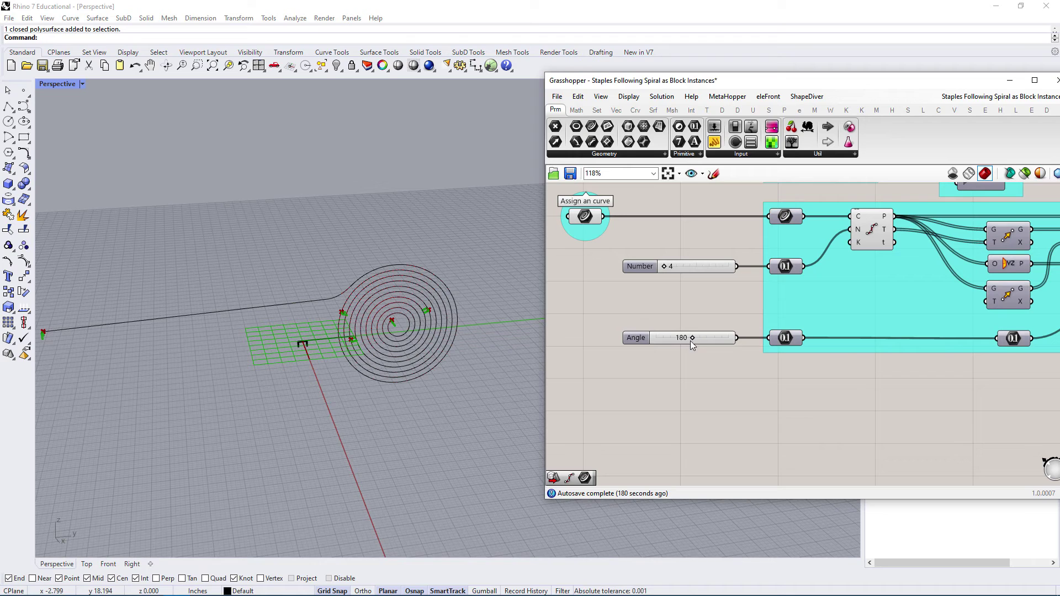
pyautogui.doubleClick(704, 336)
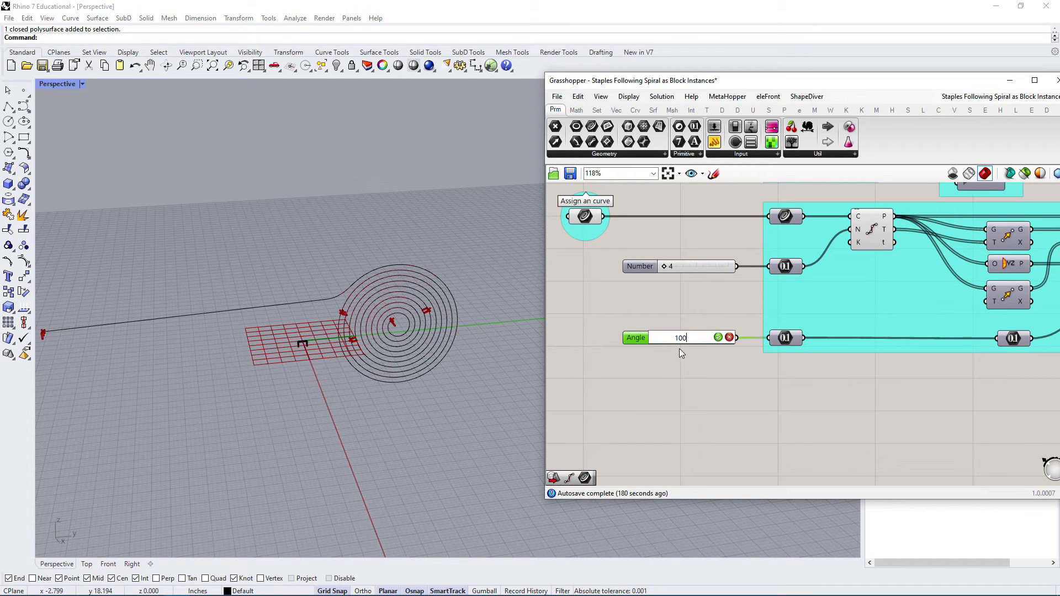
pyautogui.click(718, 338)
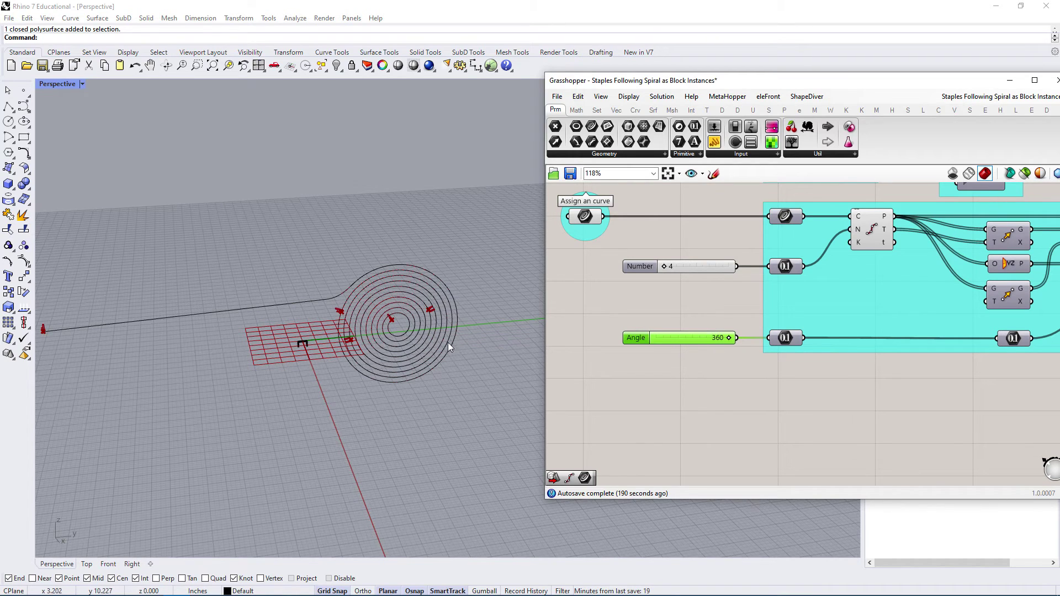
# Turn on the preview of the rotate component that feeds its planes into the Position objects component.
pyautogui.scroll(-3, 694, 309)
pyautogui.click(844, 260)
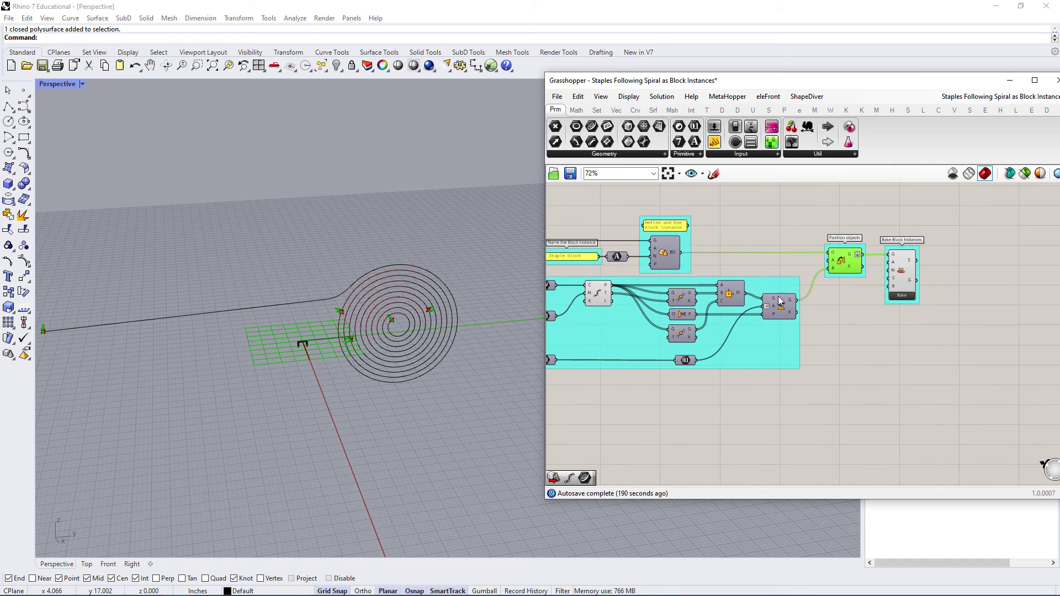
pyautogui.click(776, 308)
pyautogui.middleClick(777, 307)
pyautogui.click(795, 283)
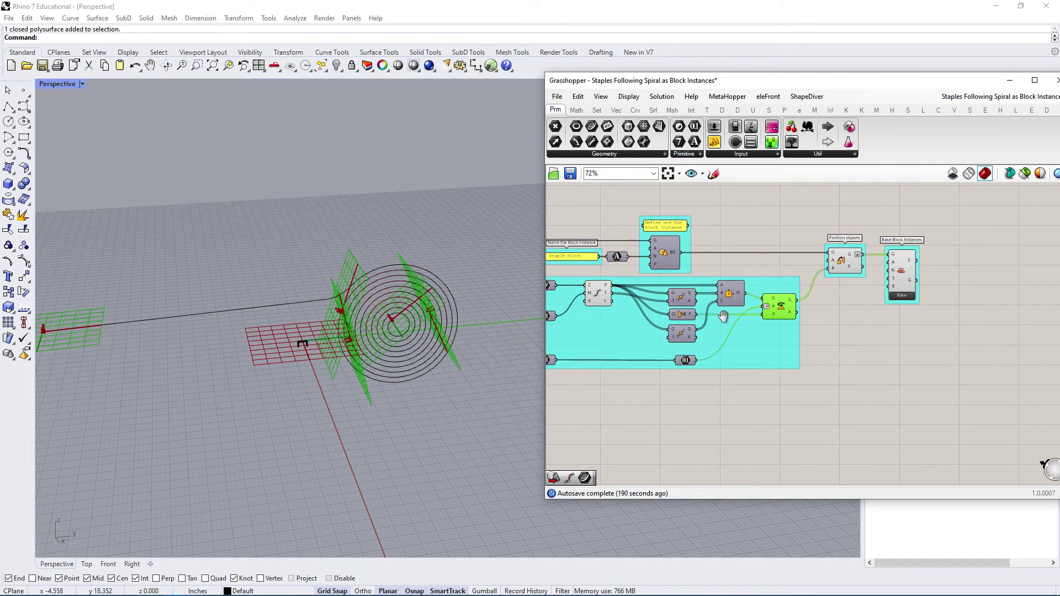
# Inspect the staple at the free end of the curve and set the Angle slider to 180.
pyautogui.moveTo(720, 314); pyautogui.dragTo(853, 298, button='right')
pyautogui.scroll(3, 605, 346)
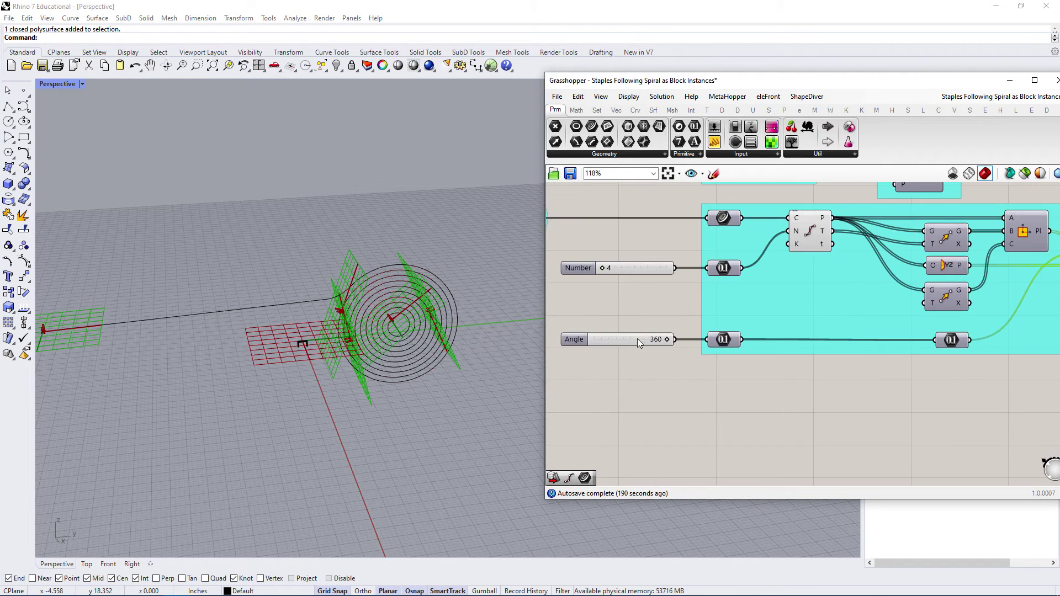
pyautogui.doubleClick(698, 261)
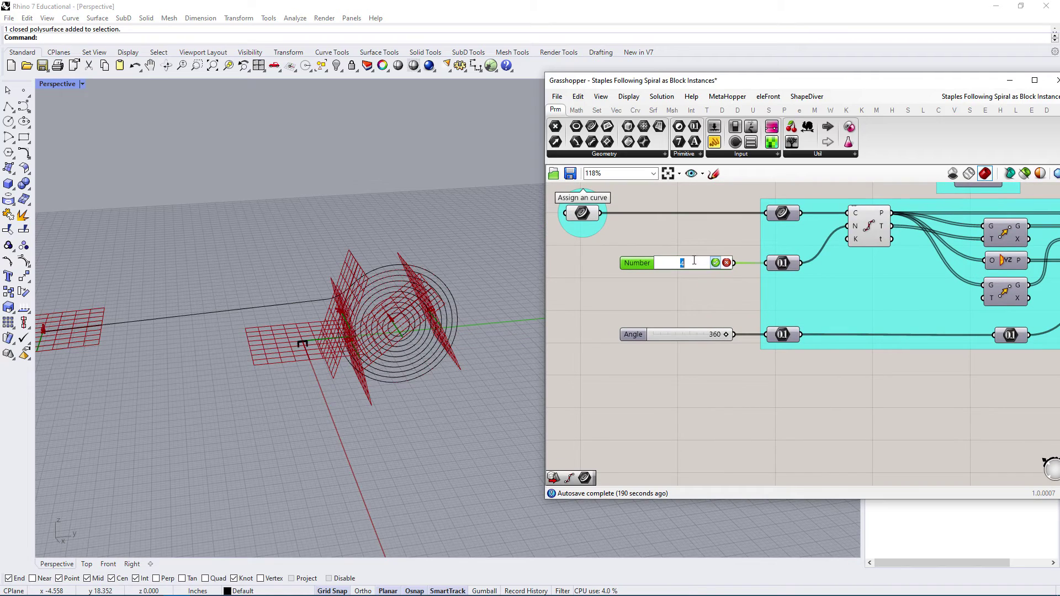
pyautogui.click(569, 319)
pyautogui.moveTo(237, 323); pyautogui.dragTo(154, 342, button='right')
pyautogui.click(712, 334)
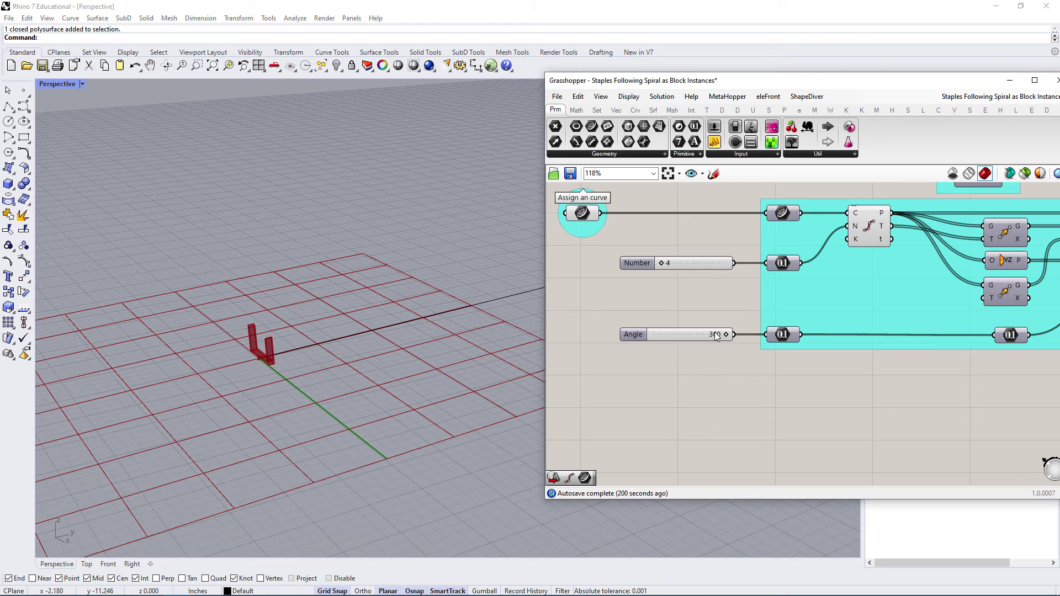
pyautogui.doubleClick(708, 334)
pyautogui.write('180')
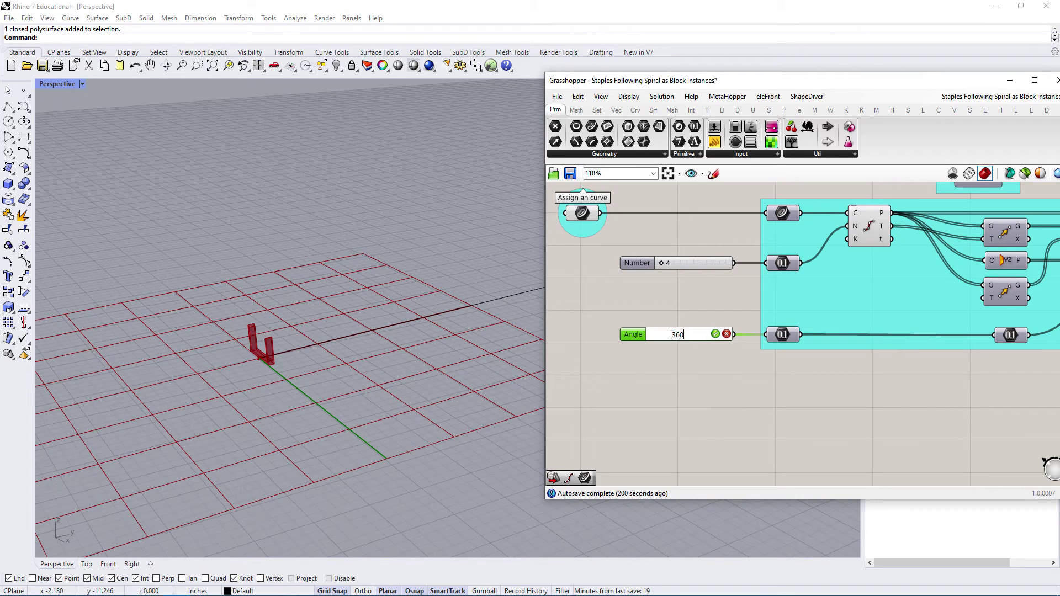
pyautogui.click(716, 334)
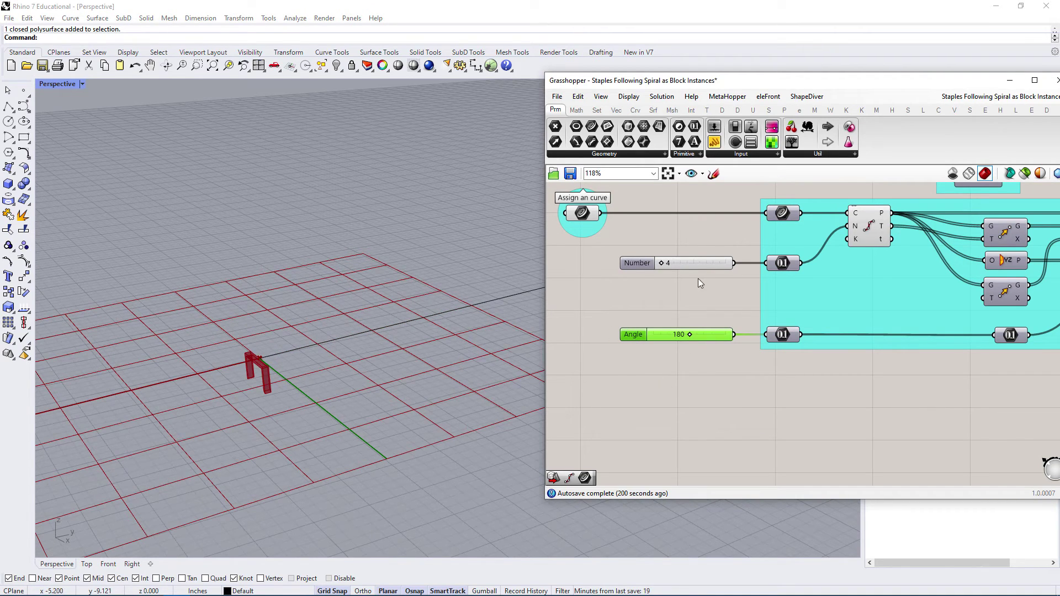
# Set the Number slider to 1000.
pyautogui.doubleClick(685, 267)
pyautogui.write('1000')
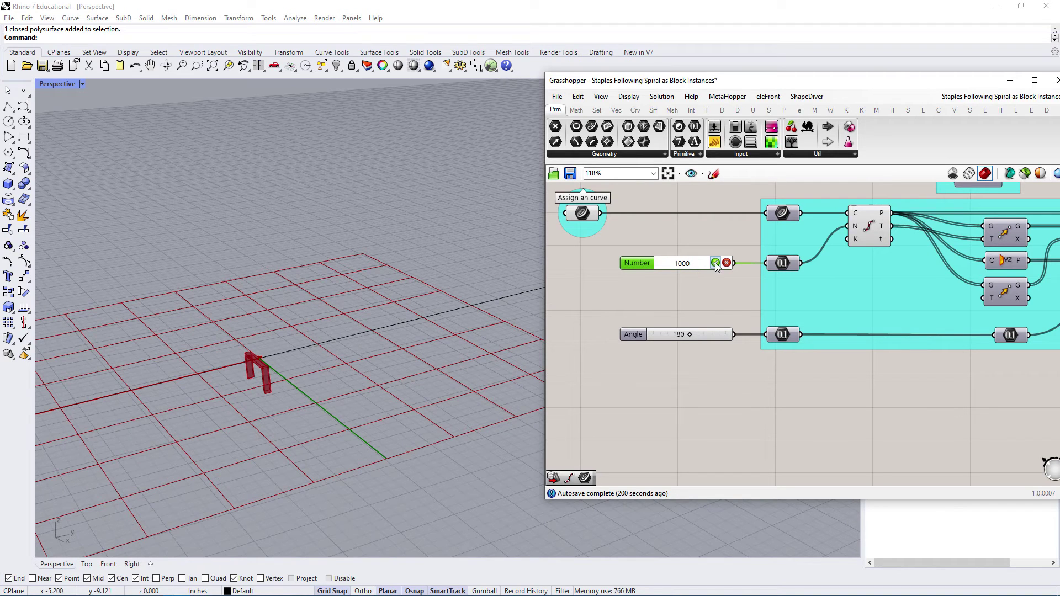
pyautogui.click(715, 263)
pyautogui.click(699, 294)
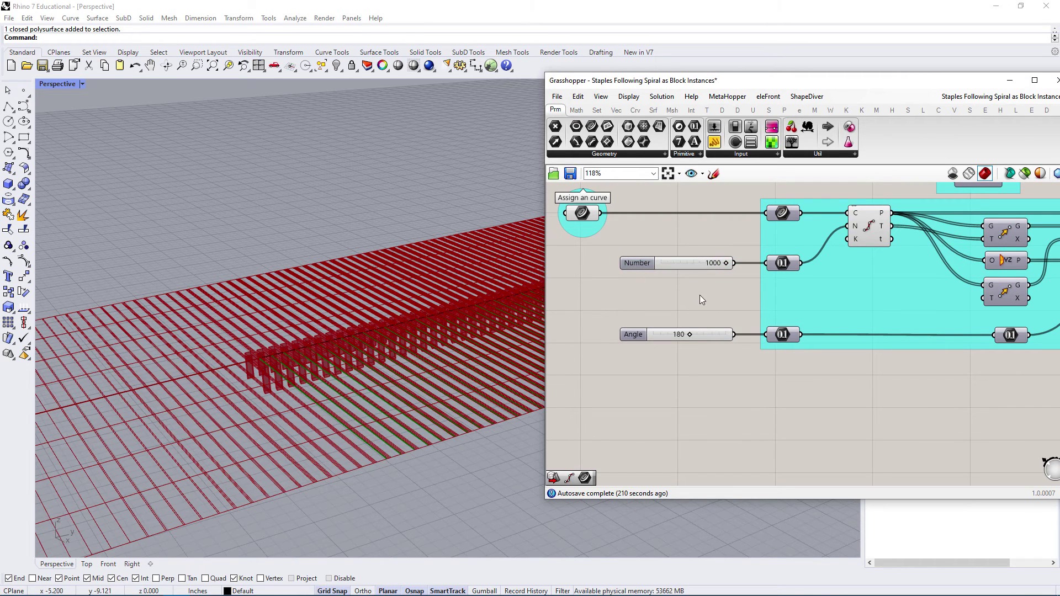
# Turn off the preview of the block definition and of the curve division, plane and rotation components together.
pyautogui.scroll(-3, 795, 326)
pyautogui.moveTo(1024, 388); pyautogui.dragTo(903, 376, button='right')
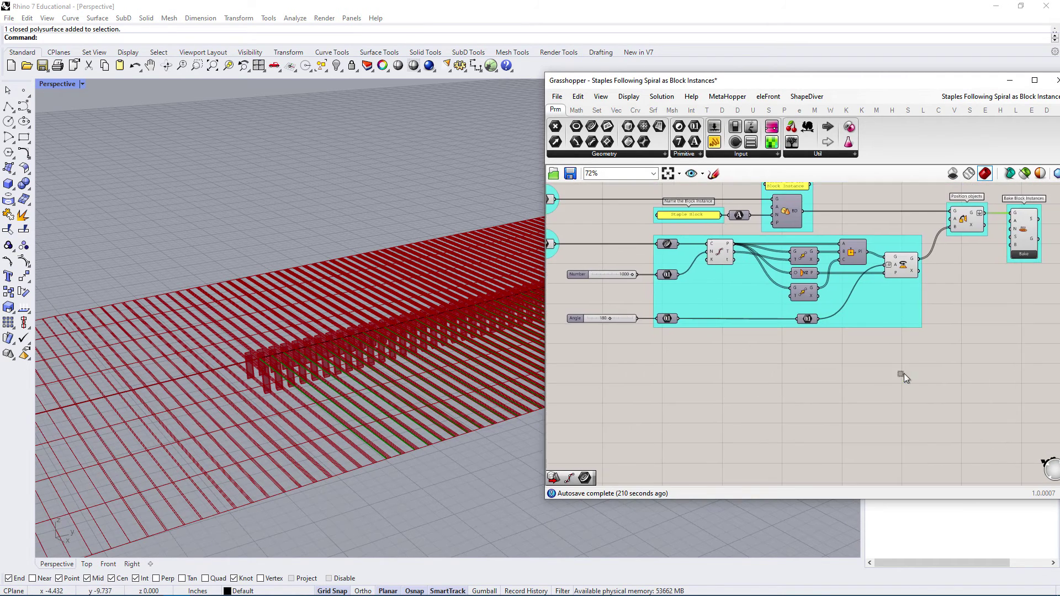
pyautogui.moveTo(916, 386); pyautogui.dragTo(686, 217)
pyautogui.middleClick(736, 256)
pyautogui.click(770, 222)
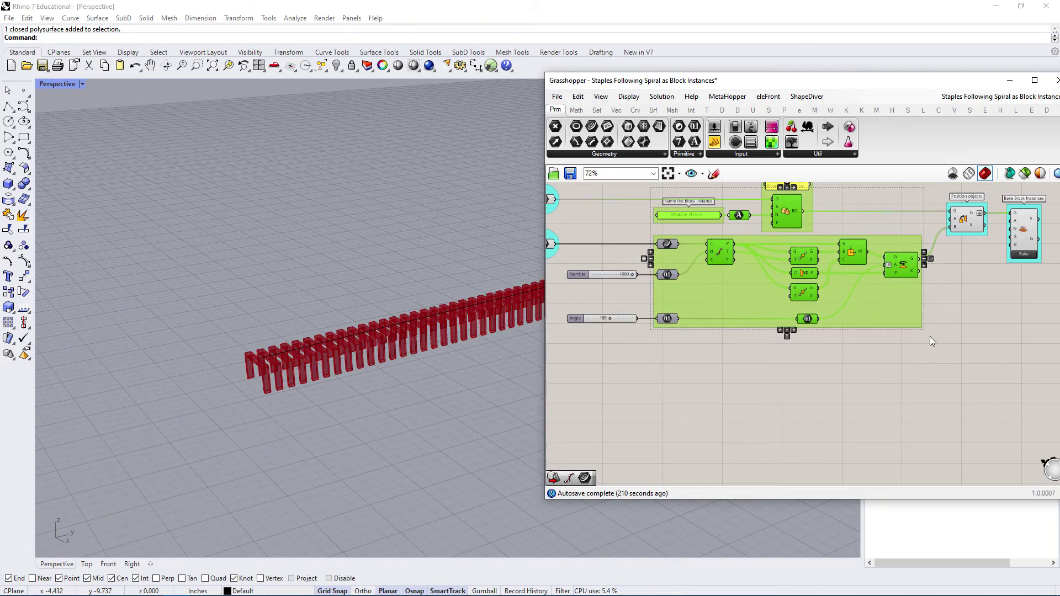
pyautogui.moveTo(942, 332); pyautogui.dragTo(827, 348, button='right')
pyautogui.click(827, 348)
# Bake the staples with the Bake Block Instances component and minimize the Grasshopper window.
pyautogui.moveTo(350, 273); pyautogui.dragTo(334, 342, button='right')
pyautogui.scroll(5, 256, 366)
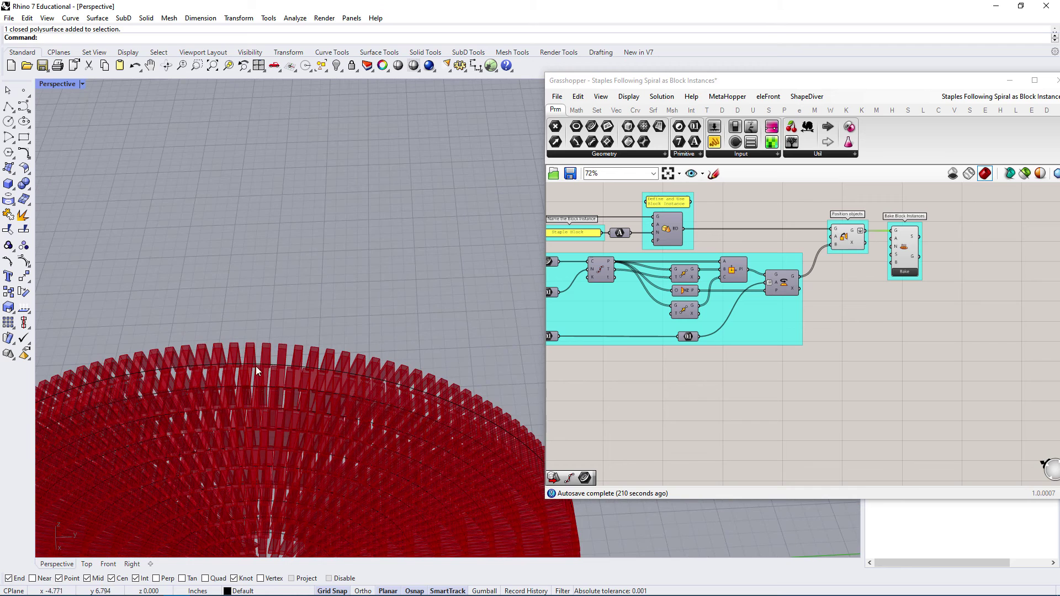
pyautogui.click(927, 361)
pyautogui.scroll(3, 913, 280)
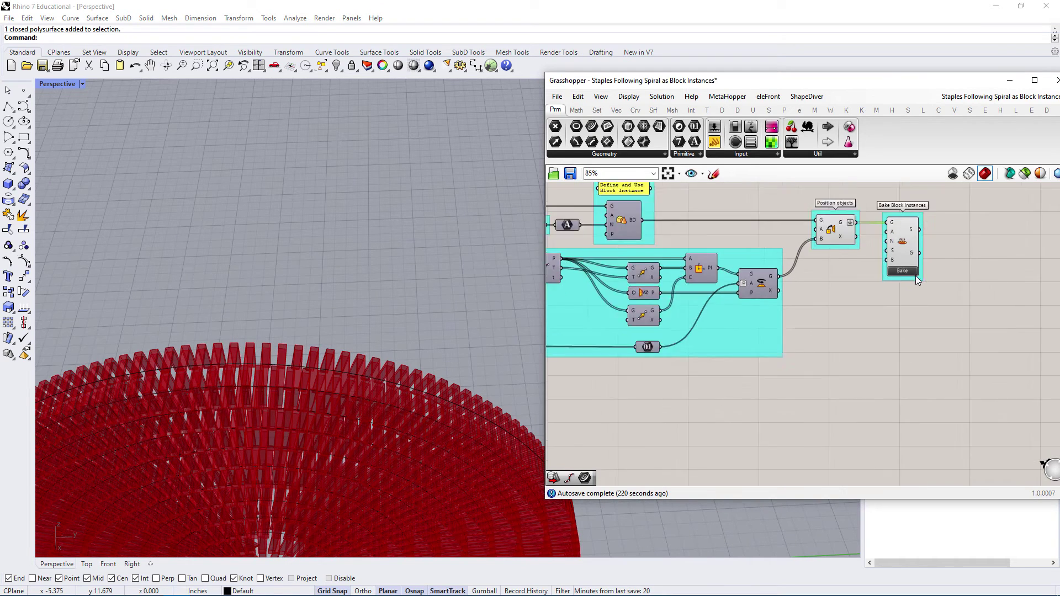
pyautogui.click(898, 268)
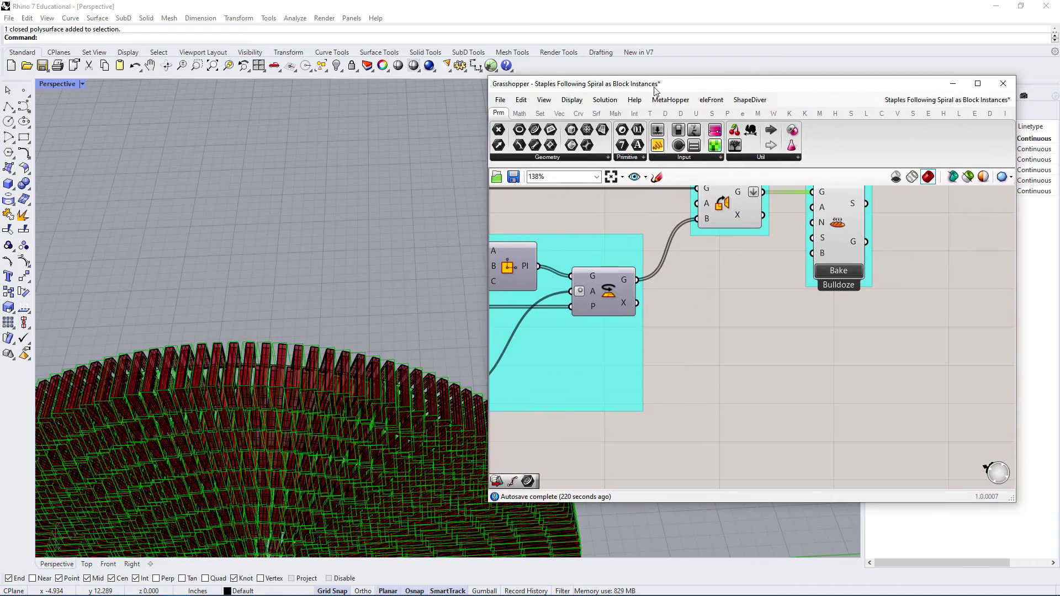
pyautogui.click(1009, 80)
# Inspect the straight run of baked staples by selecting the block instances and the separate source staple.
pyautogui.scroll(-7, 610, 250)
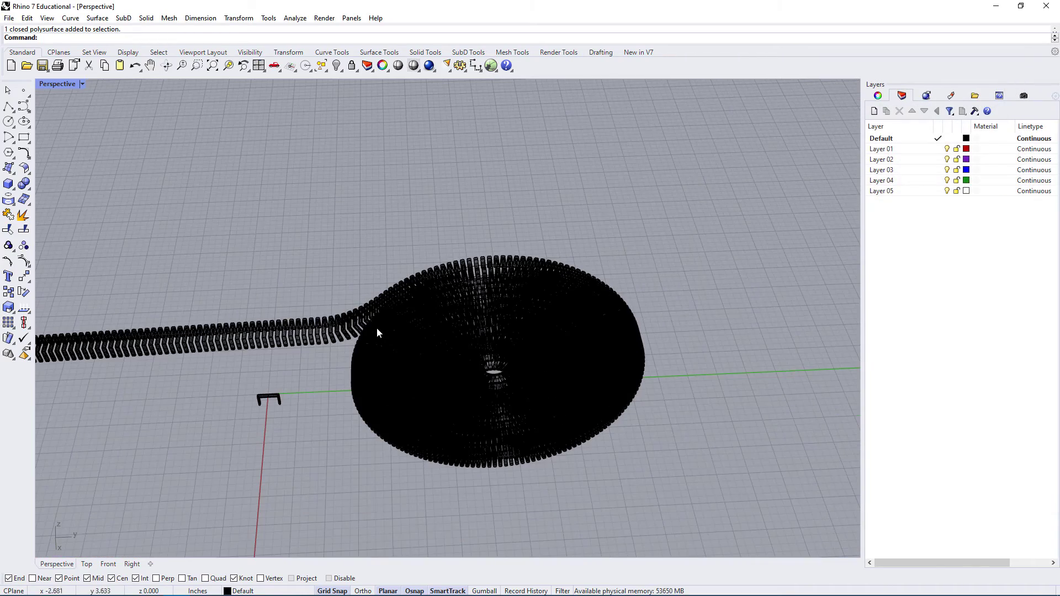
pyautogui.middleClick(317, 319)
pyautogui.click(348, 311)
pyautogui.moveTo(313, 328); pyautogui.dragTo(395, 306, button='right')
pyautogui.scroll(5, 260, 392)
pyautogui.click(243, 411)
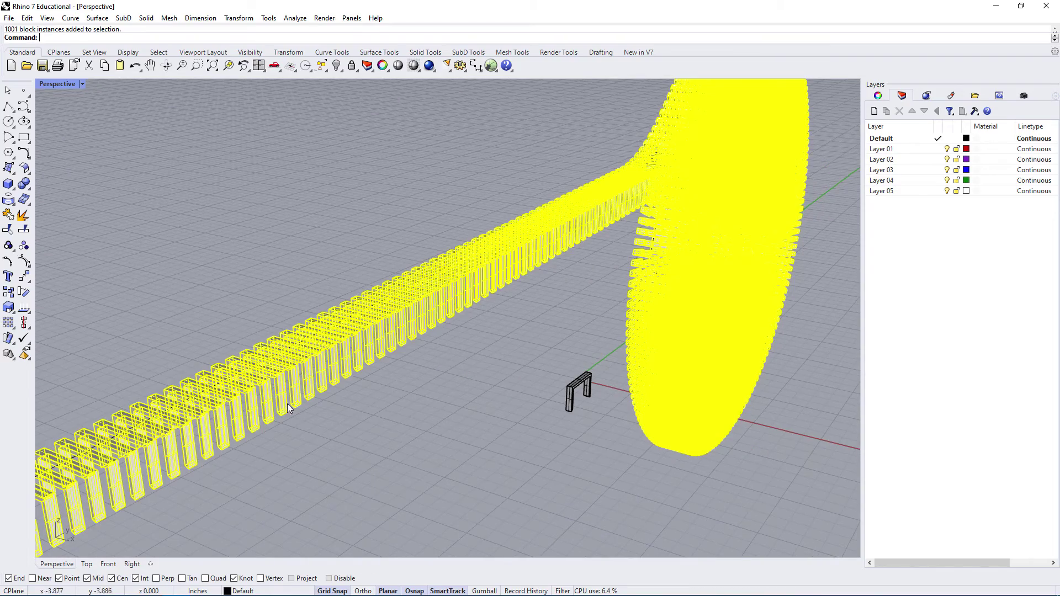
pyautogui.click(568, 381)
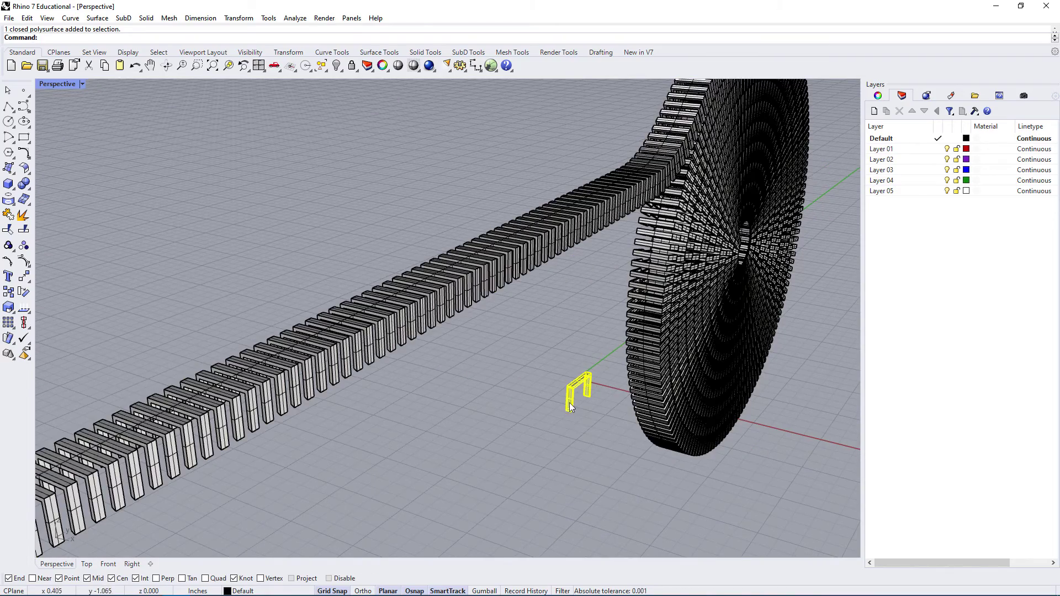
# Examine the coiled part of the staples up close with all block instances selected, and clear the selection.
pyautogui.scroll(-5, 727, 320)
pyautogui.moveTo(727, 320); pyautogui.dragTo(523, 326, button='right')
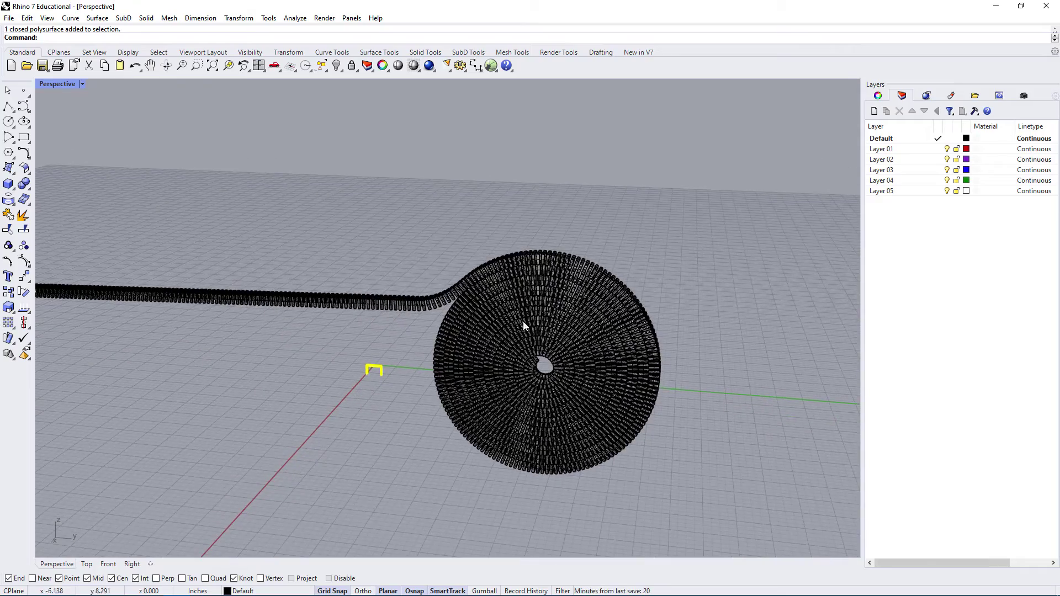
pyautogui.scroll(6, 446, 279)
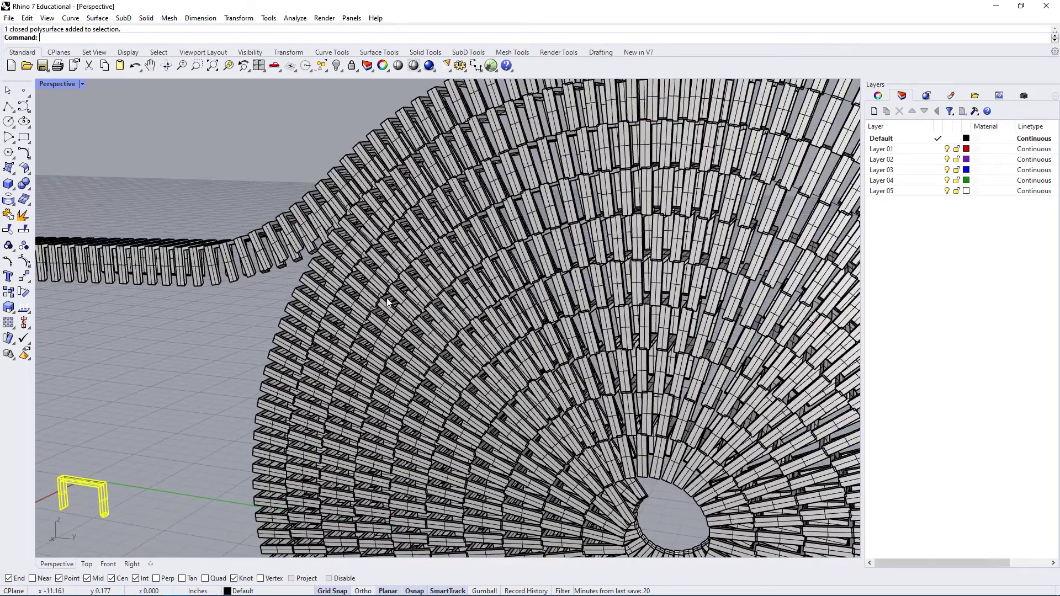
pyautogui.click(373, 251)
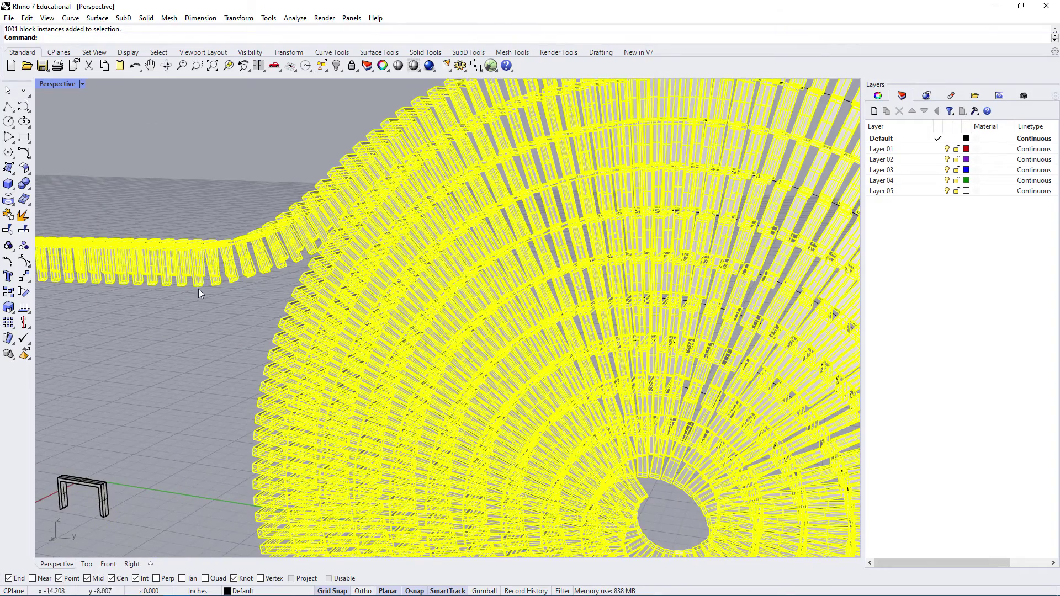
pyautogui.moveTo(199, 289); pyautogui.dragTo(260, 312, button='right')
pyautogui.moveTo(502, 371); pyautogui.dragTo(494, 342, button='right')
pyautogui.scroll(-10, 511, 293)
pyautogui.press('Escape')
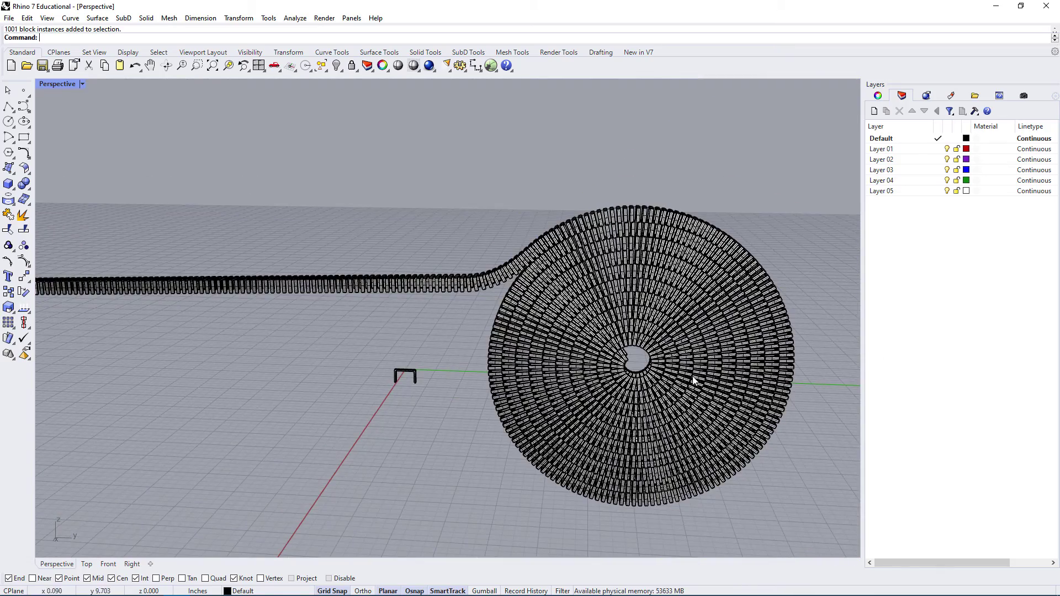
# Check the coil's outer edge and the whole staple arrangement, selecting and deselecting the baked instances.
pyautogui.scroll(6, 646, 387)
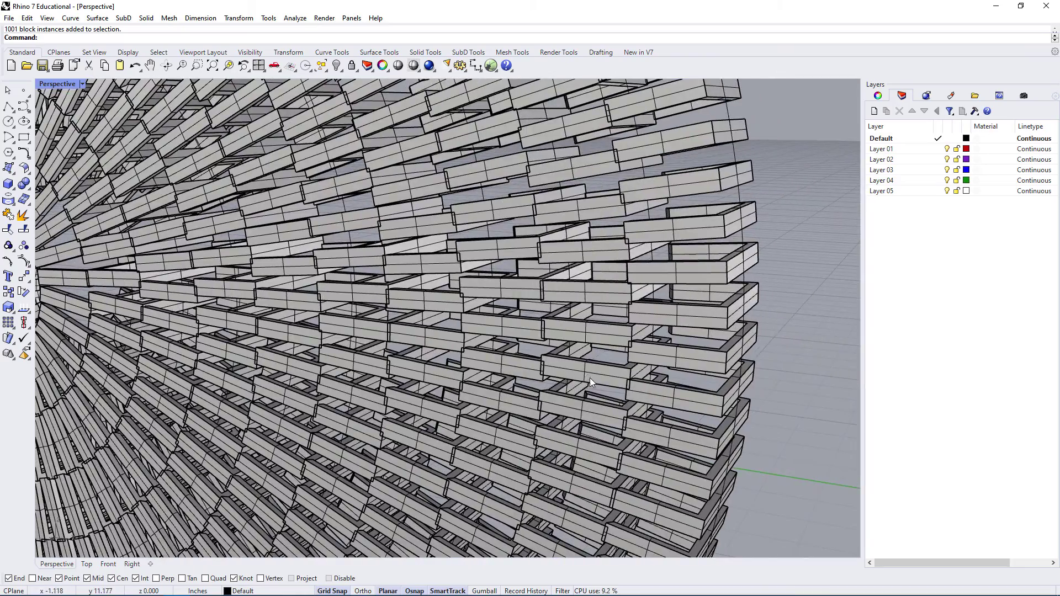
pyautogui.scroll(-10, 746, 279)
pyautogui.moveTo(538, 305); pyautogui.dragTo(607, 310, button='right')
pyautogui.scroll(-5, 617, 283)
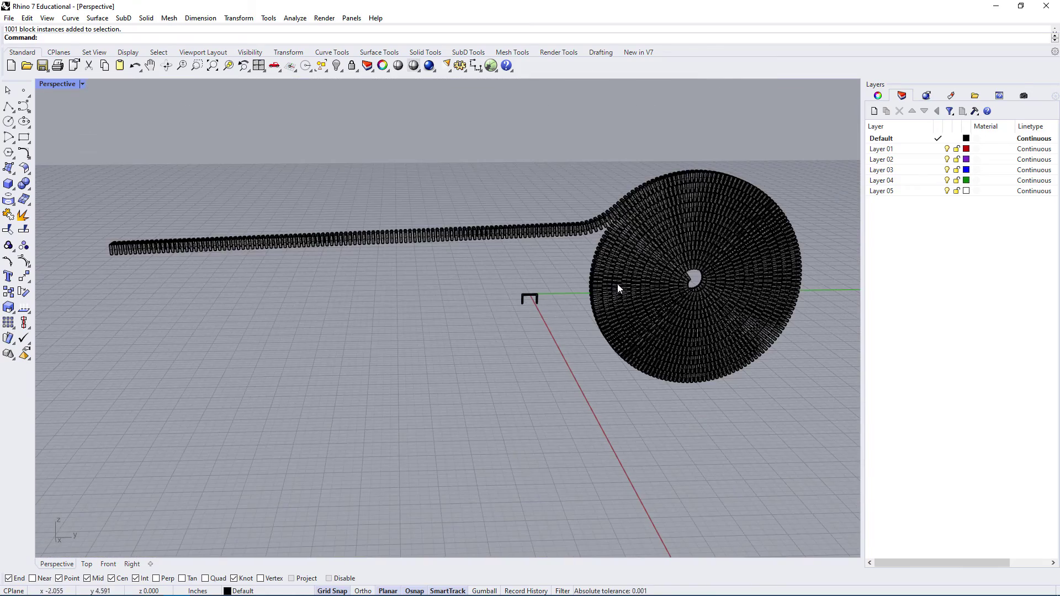
pyautogui.click(670, 252)
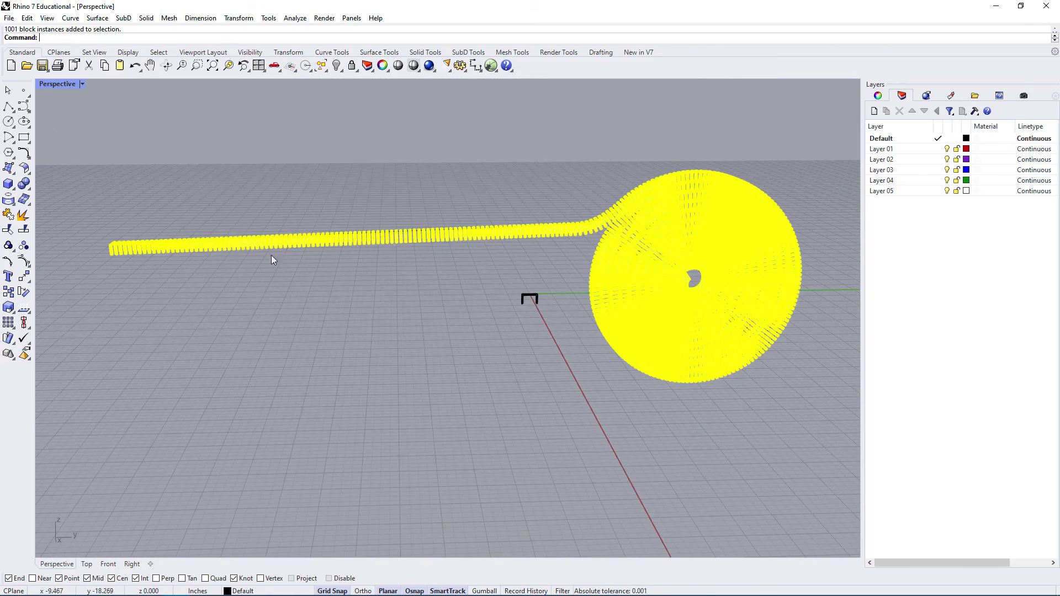
pyautogui.click(787, 146)
pyautogui.moveTo(787, 146); pyautogui.dragTo(745, 185, button='right')
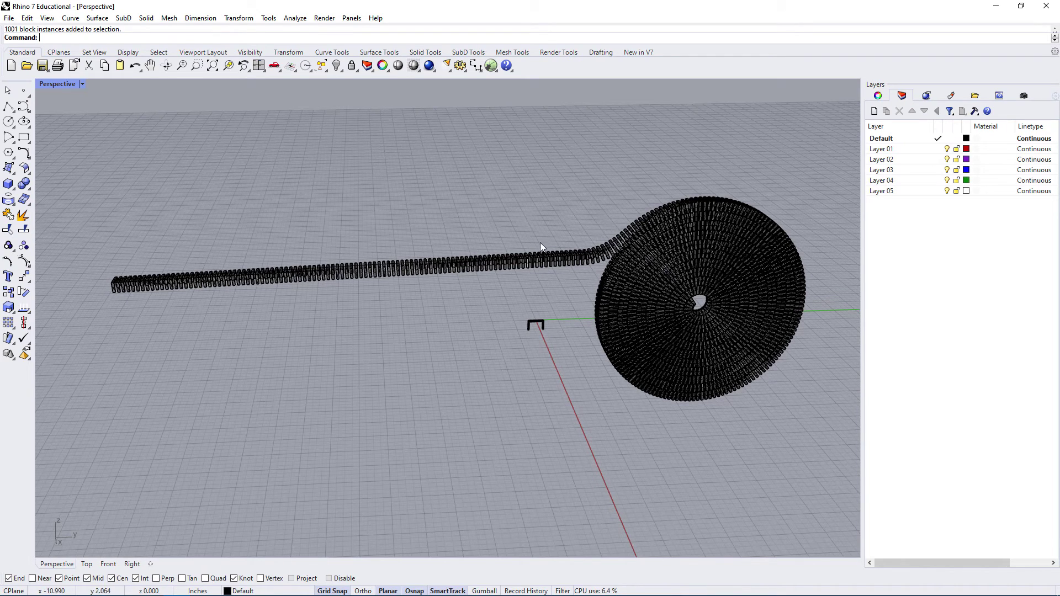
# Run the Grasshopper command to reopen the definition and bring its whole component chain into view.
pyautogui.write('Grasshopper')
pyautogui.press('Return')
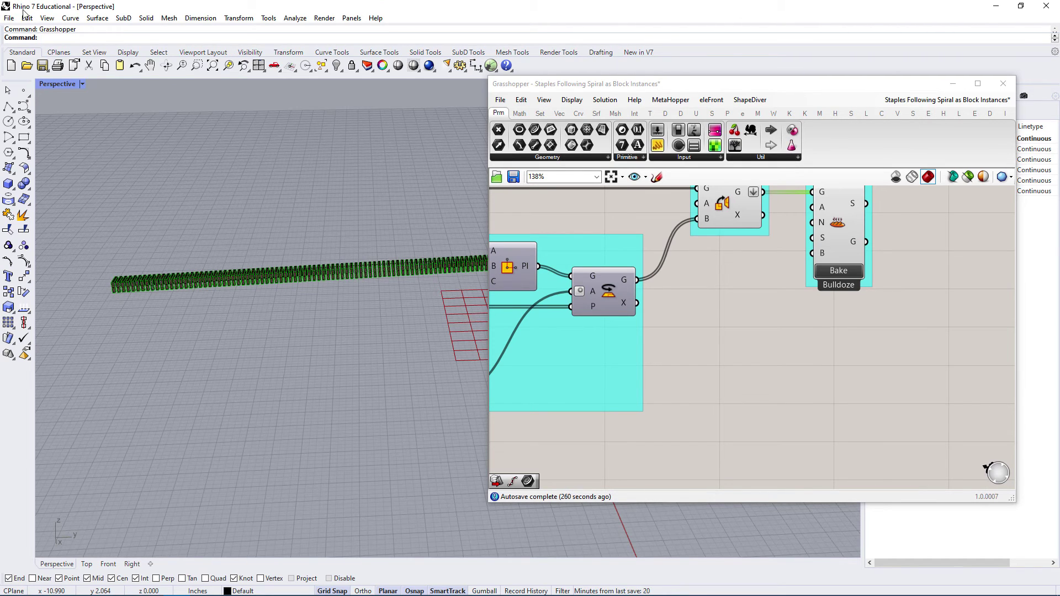
pyautogui.click(800, 362)
pyautogui.scroll(-4, 801, 363)
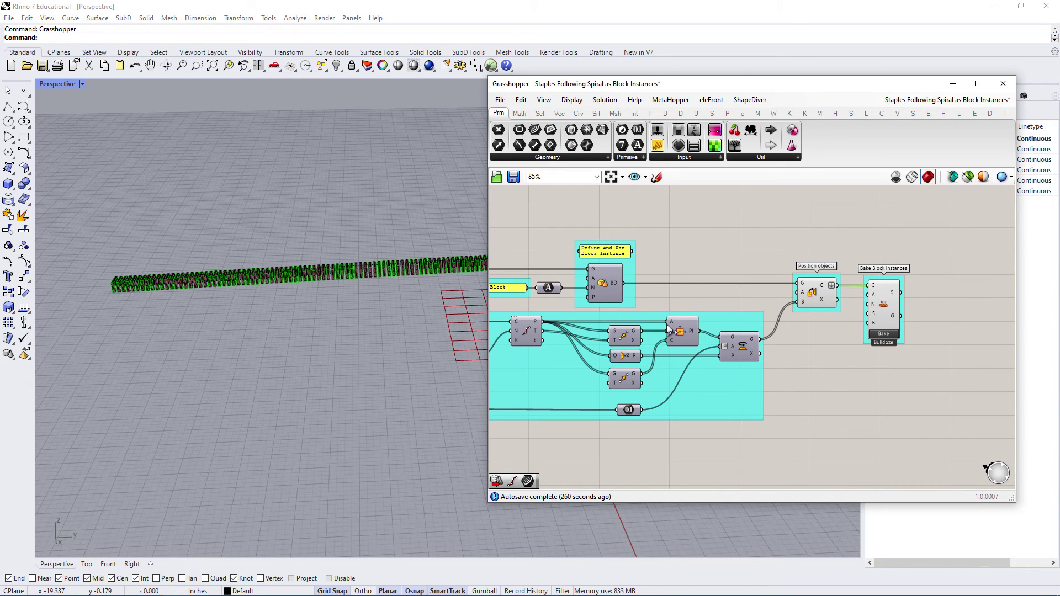
# Review the plane construction, positioning and baking components of the definition, and close the Grasshopper window.
pyautogui.moveTo(672, 331); pyautogui.dragTo(697, 329, button='right')
pyautogui.click(707, 330)
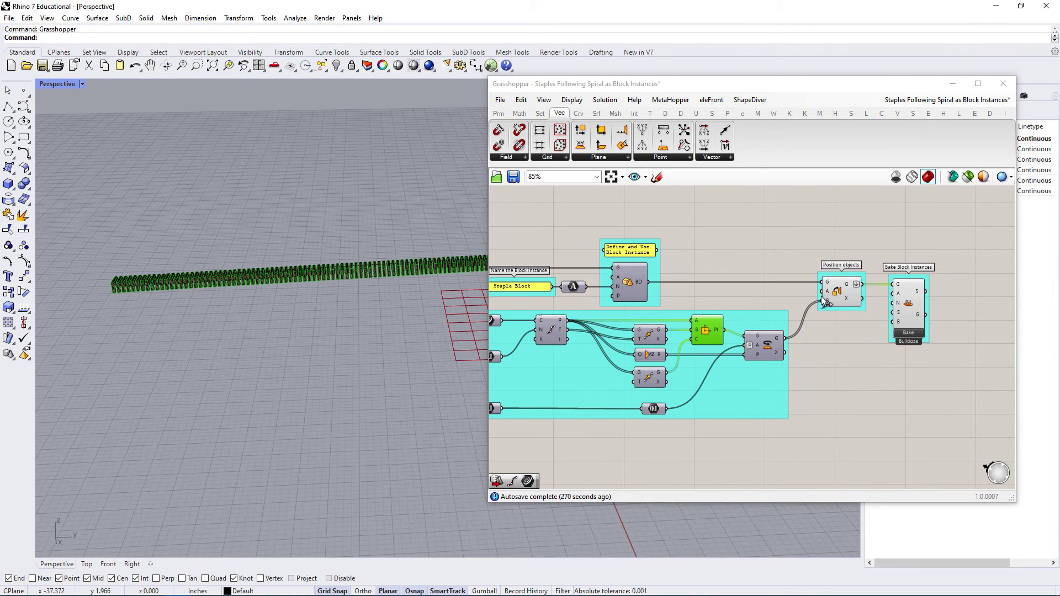
pyautogui.moveTo(952, 305); pyautogui.dragTo(937, 303, button='right')
pyautogui.click(931, 261)
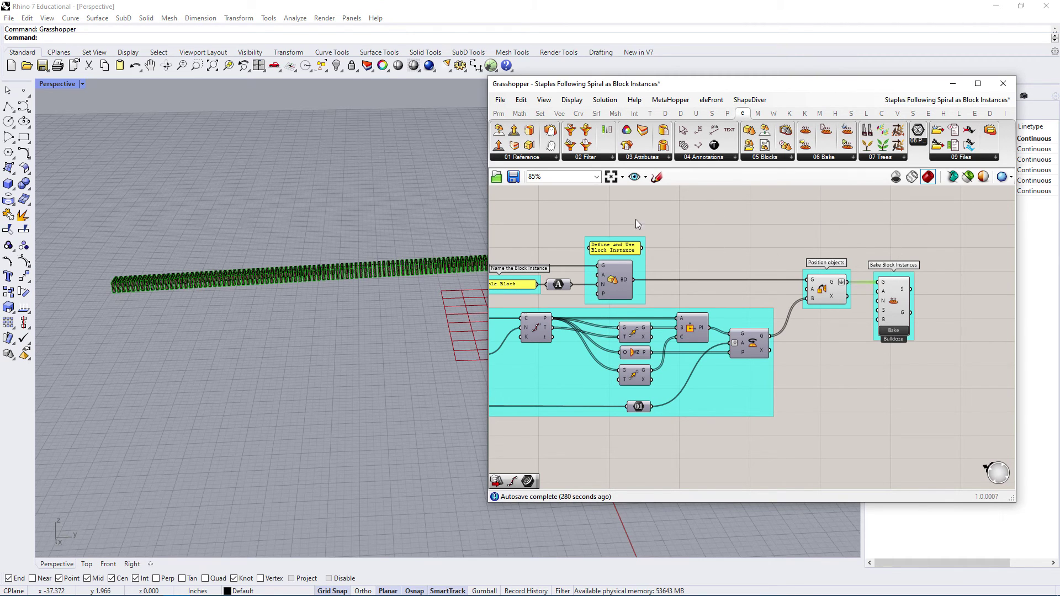
pyautogui.click(1003, 83)
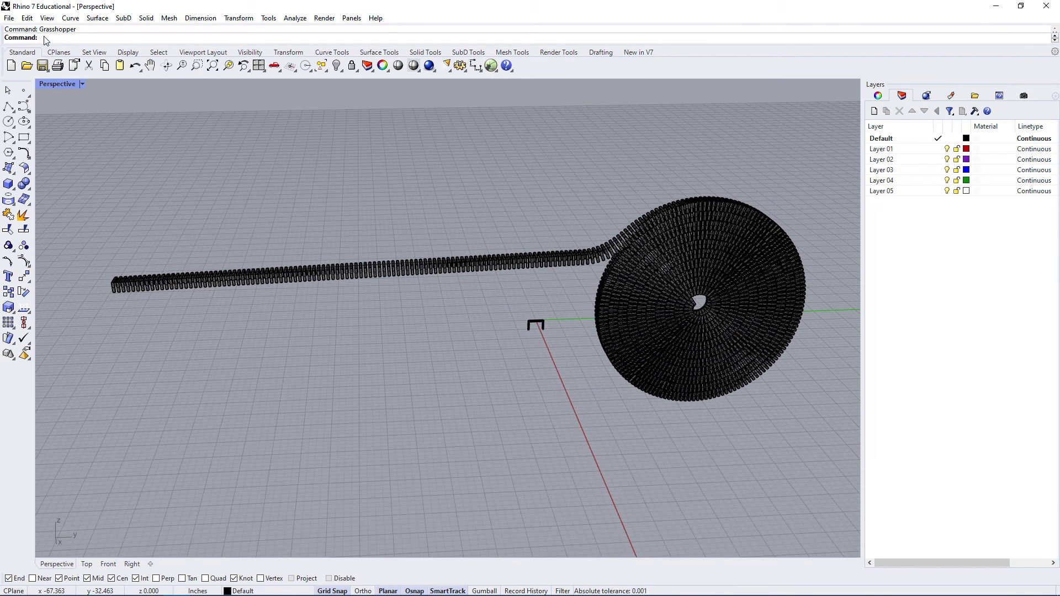
# Run the PackageManager command and check the installed EleFront package and its list of available versions.
pyautogui.write('Pac')
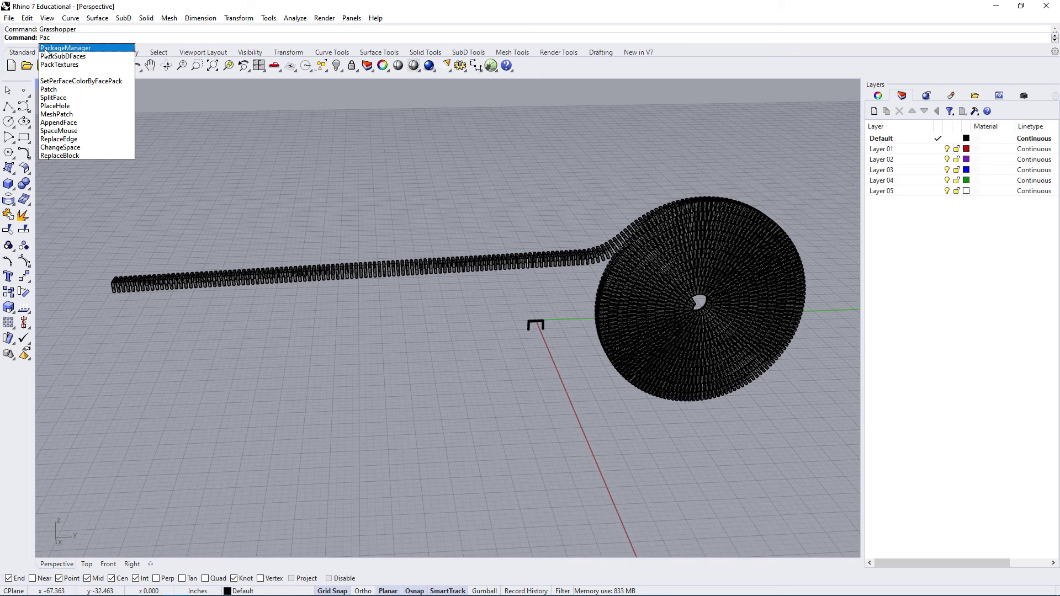
pyautogui.click(78, 48)
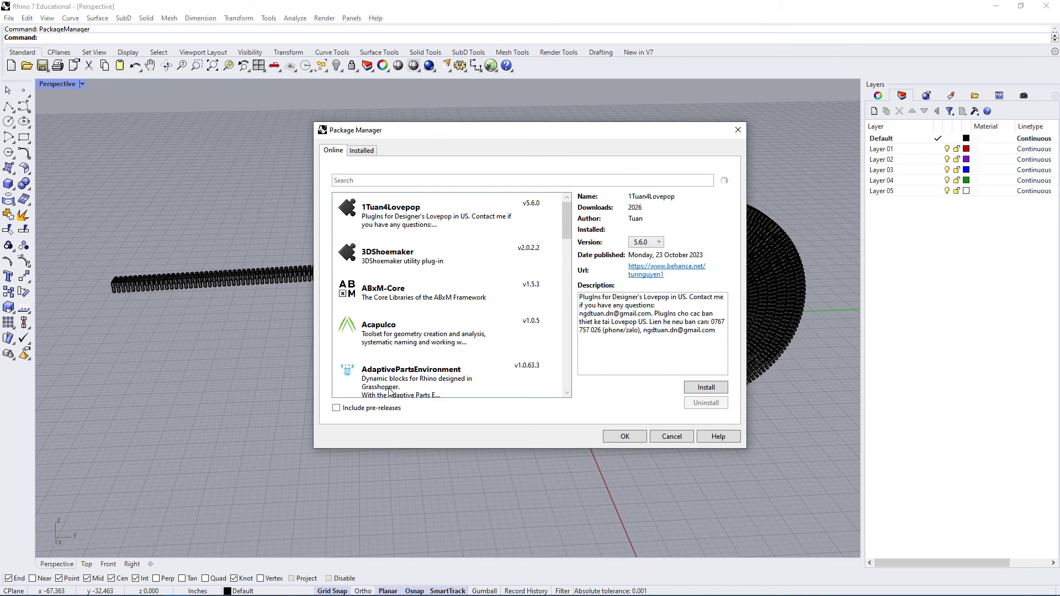
pyautogui.click(362, 152)
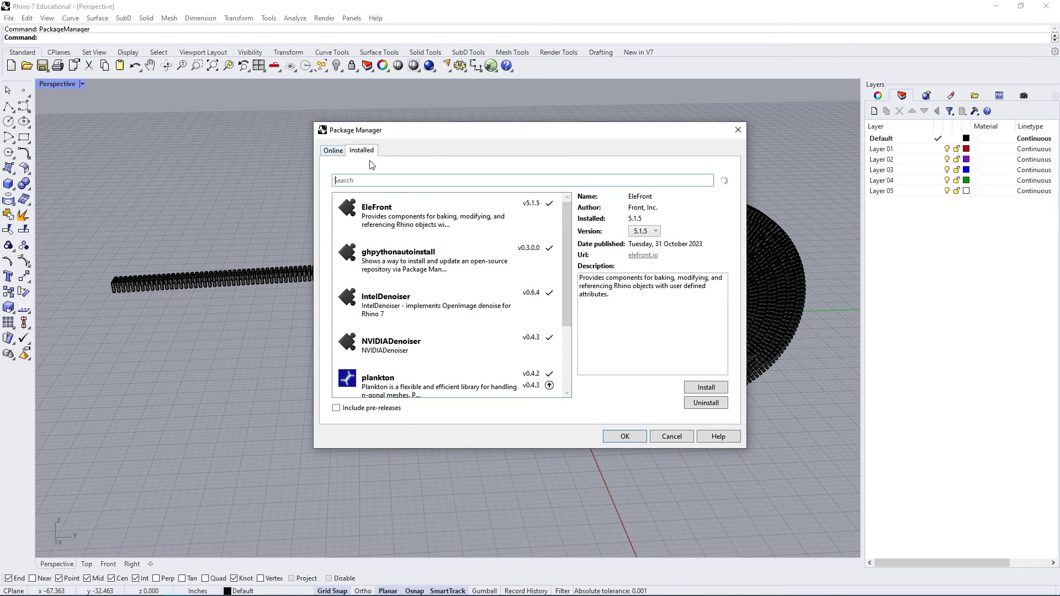
pyautogui.click(385, 217)
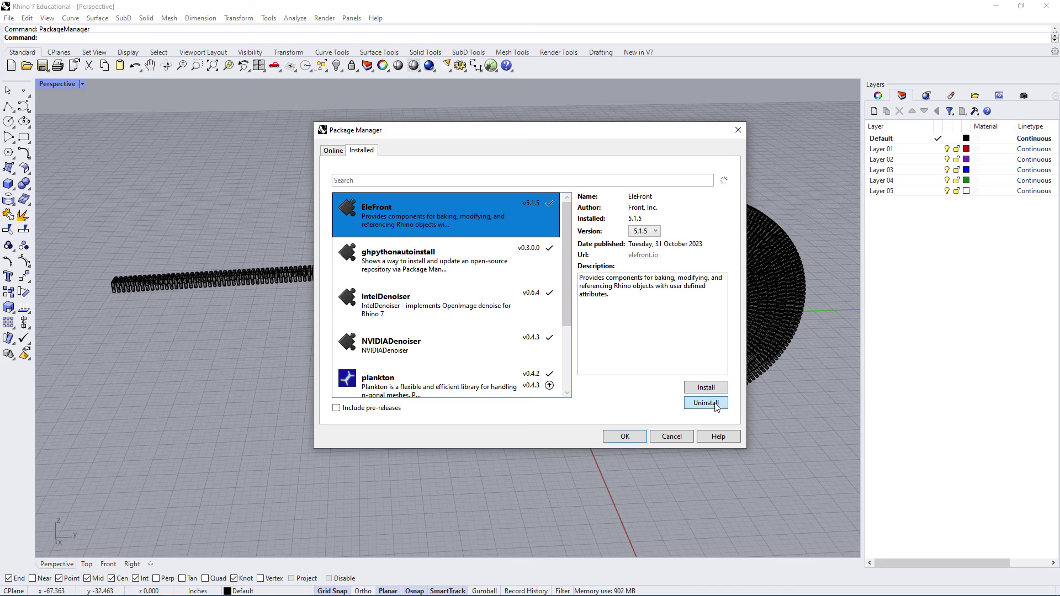
pyautogui.click(652, 231)
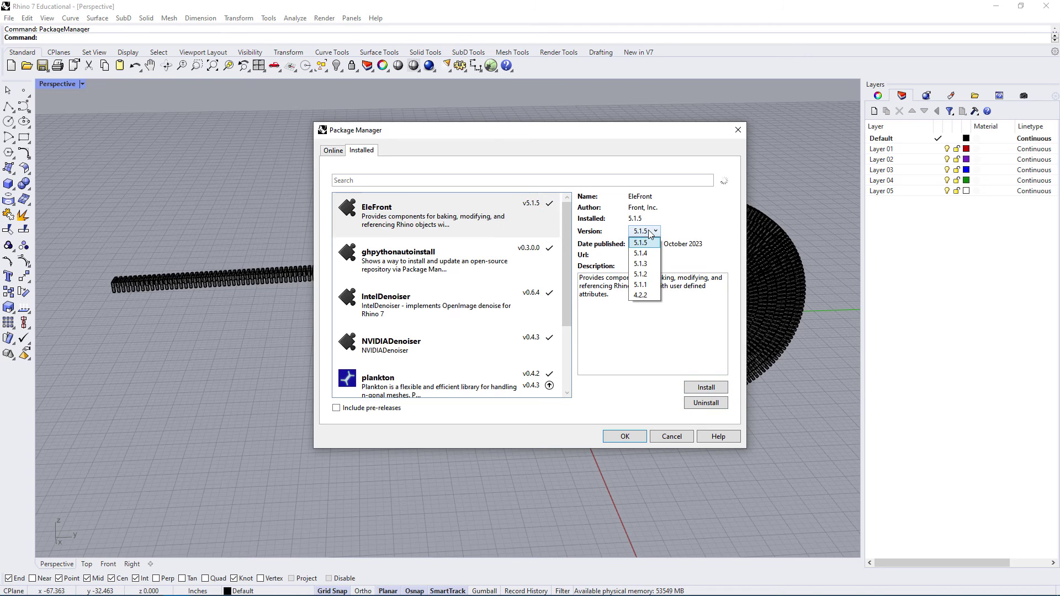
pyautogui.click(690, 212)
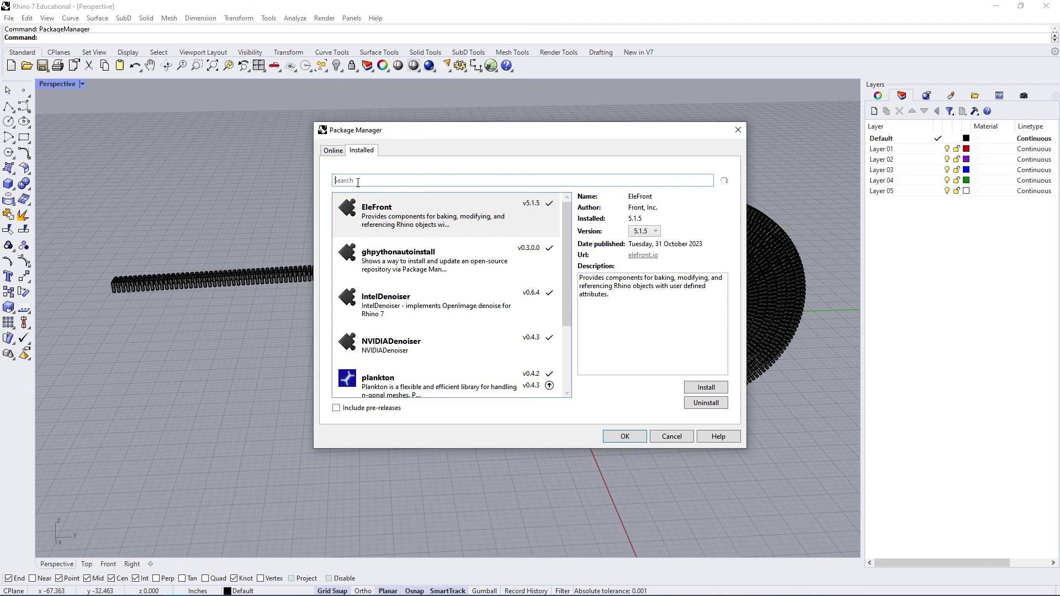
# Find the EleFront package among the online packages, look at its details, and close the Package Manager without changes.
pyautogui.click(332, 154)
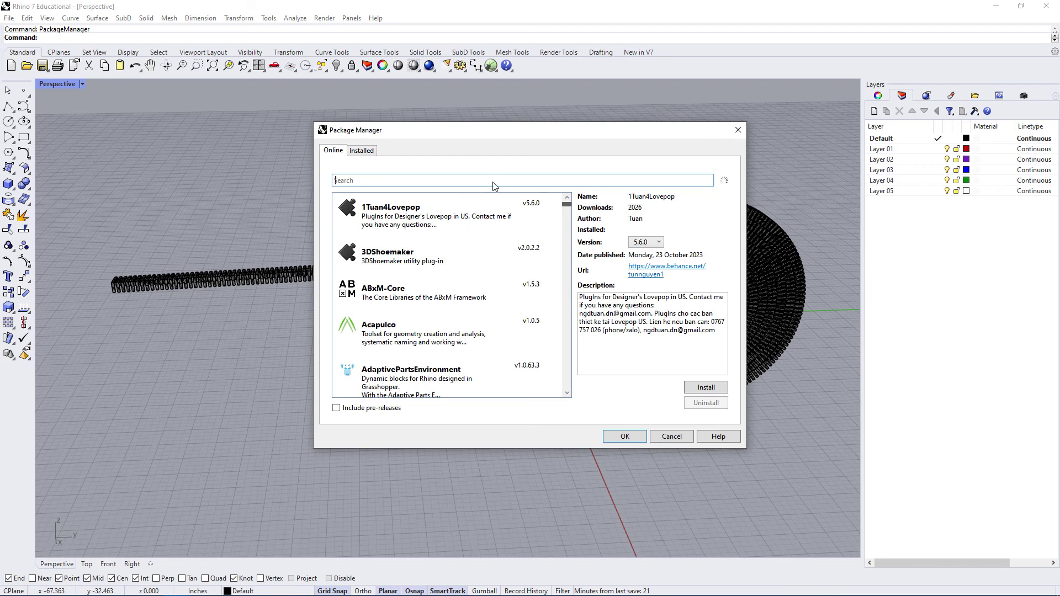
pyautogui.moveTo(571, 207); pyautogui.dragTo(564, 258)
pyautogui.click(382, 223)
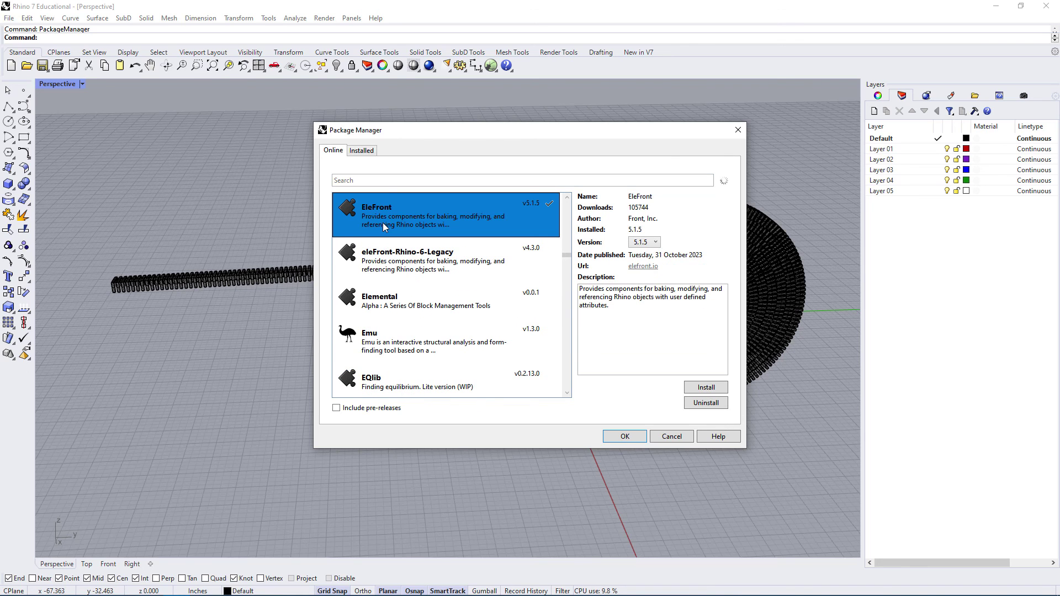
pyautogui.scroll(3, 401, 291)
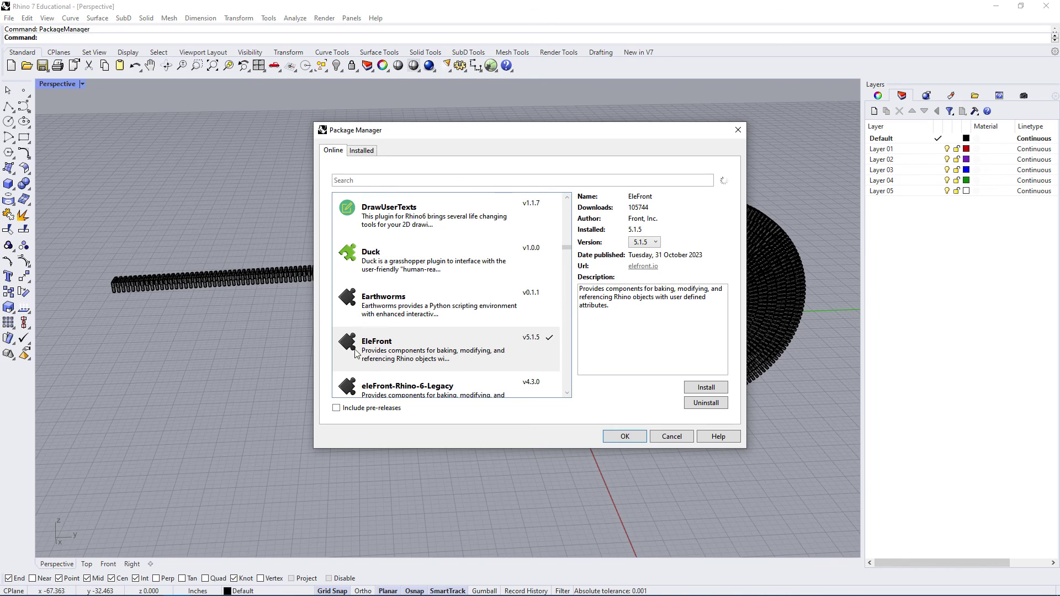
pyautogui.click(385, 347)
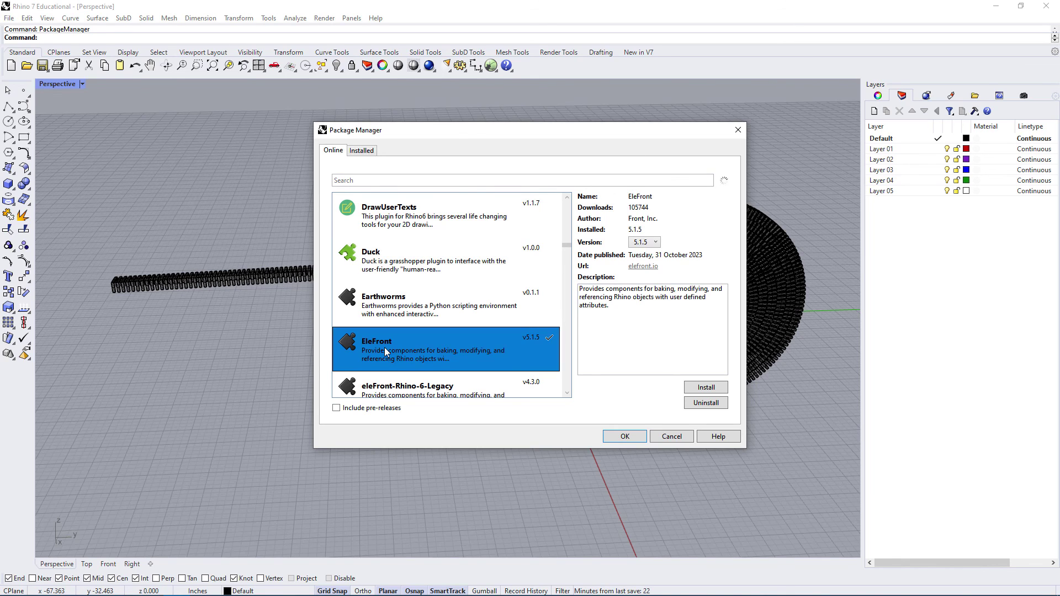
pyautogui.click(695, 363)
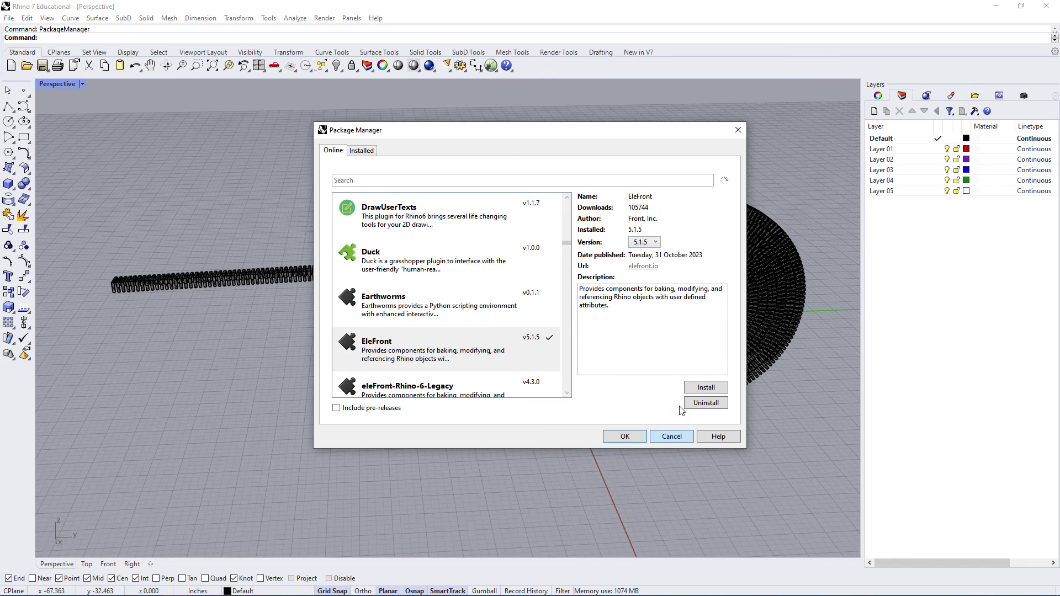
pyautogui.click(738, 131)
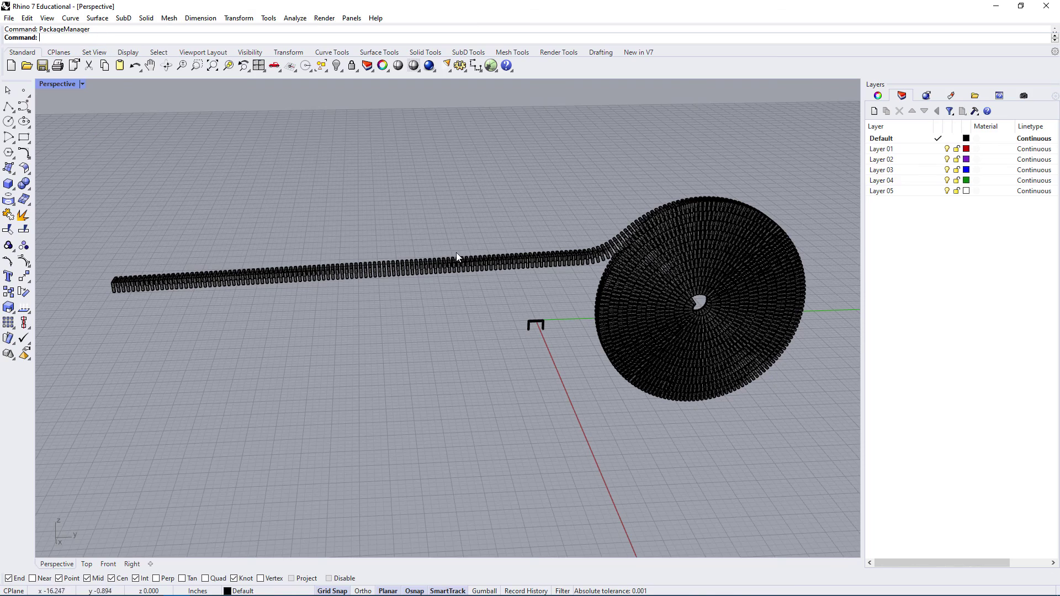
pyautogui.moveTo(517, 146); pyautogui.dragTo(555, 258, button='right')
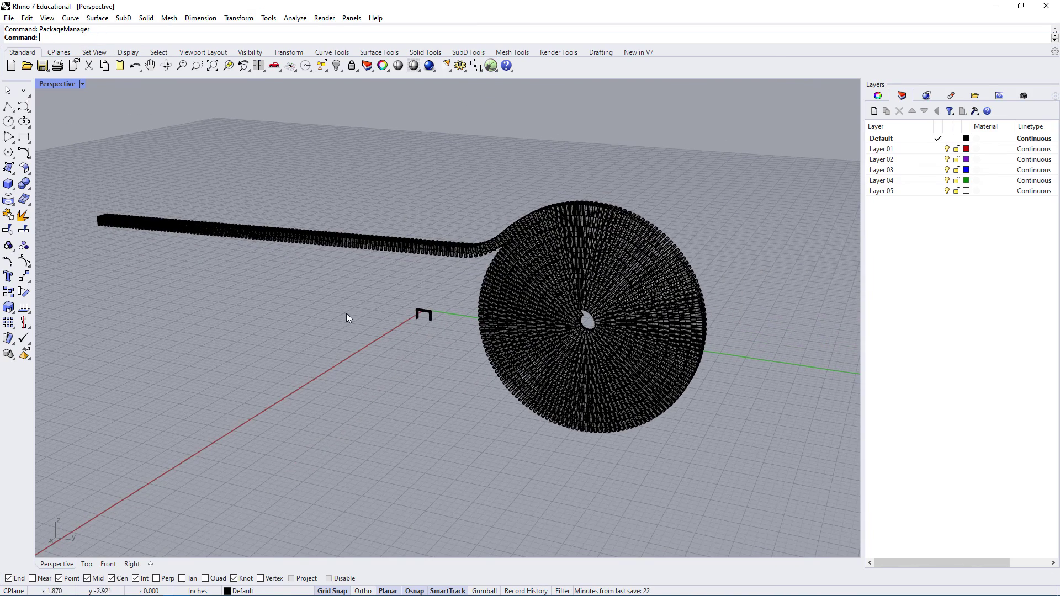